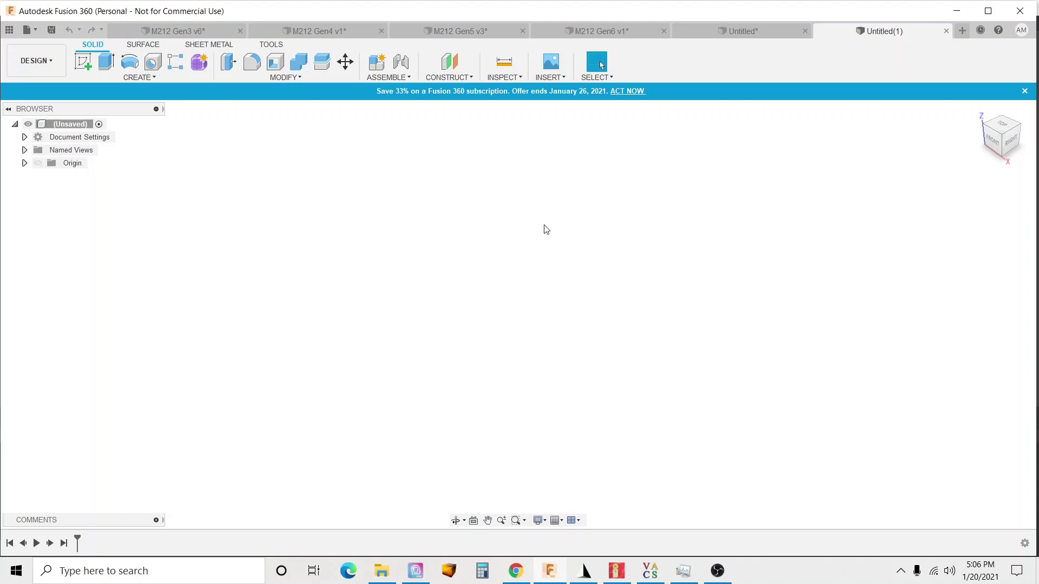
Step: Turn on Origin visibility in the Browser so the origin planes show in the new design
{"action": "left_click", "coordinate": [38, 164]}
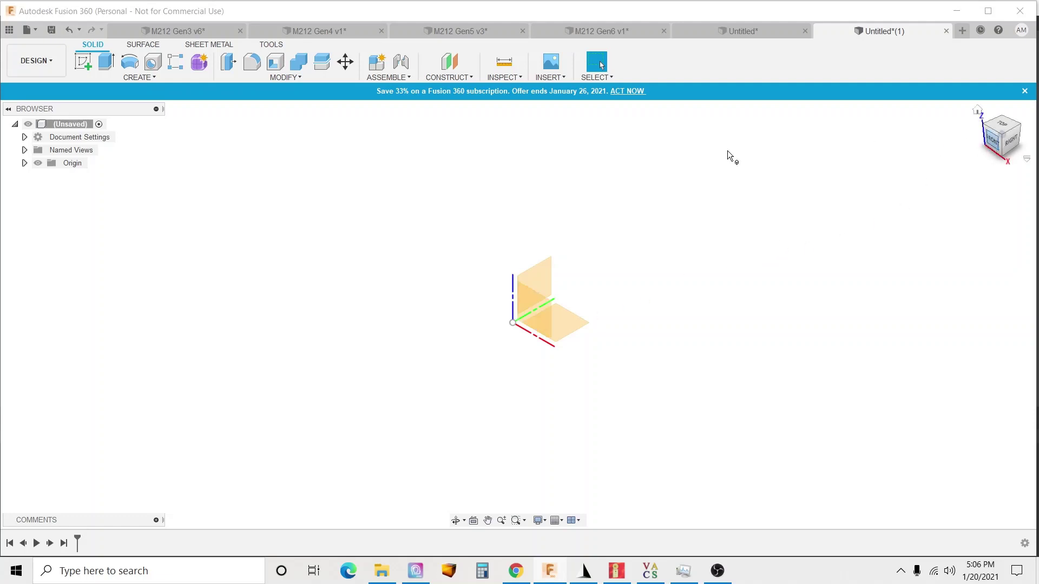
Step: View the M212 Gen5 v3 horn from above, then go back to the Untitled(1) design
{"action": "left_click", "coordinate": [476, 32]}
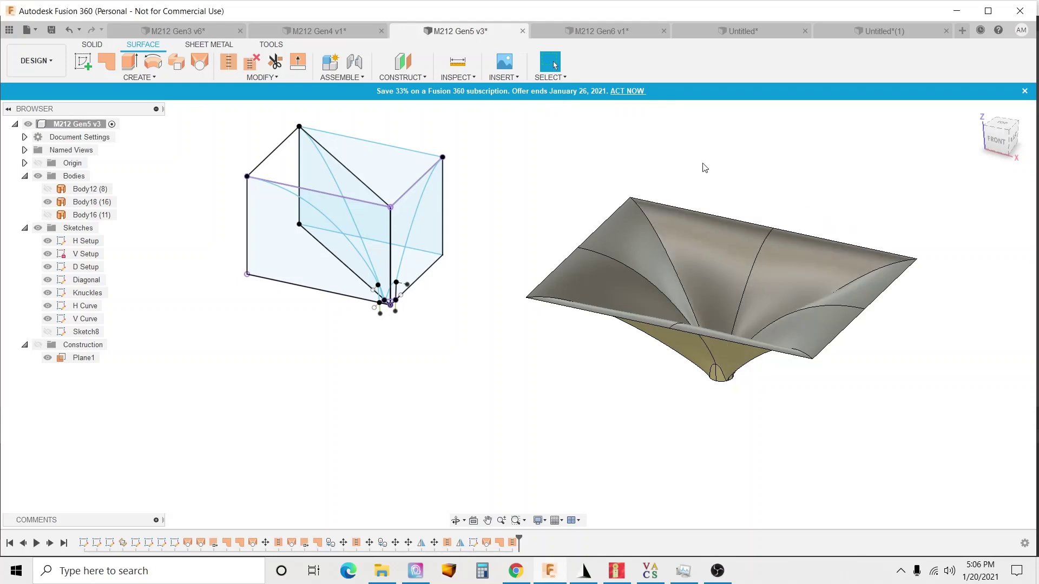
{"action": "mouse_move", "coordinate": [705, 168]}
{"action": "middle_mouse_down", "text": "shift"}
{"action": "mouse_move", "coordinate": [693, 282]}
{"action": "mouse_move", "coordinate": [645, 403]}
{"action": "mouse_move", "coordinate": [698, 399]}
{"action": "mouse_move", "coordinate": [666, 375]}
{"action": "mouse_move", "coordinate": [624, 238]}
{"action": "mouse_move", "coordinate": [335, 254]}
{"action": "mouse_move", "coordinate": [487, 303]}
{"action": "mouse_move", "coordinate": [477, 255]}
{"action": "mouse_move", "coordinate": [437, 244]}
{"action": "mouse_move", "coordinate": [471, 262]}
{"action": "mouse_move", "coordinate": [524, 267]}
{"action": "mouse_move", "coordinate": [485, 260]}
{"action": "mouse_move", "coordinate": [467, 307]}
{"action": "mouse_move", "coordinate": [494, 309]}
{"action": "mouse_move", "coordinate": [480, 301]}
{"action": "mouse_move", "coordinate": [501, 316]}
{"action": "mouse_move", "coordinate": [459, 217]}
{"action": "mouse_move", "coordinate": [805, 68]}
{"action": "middle_mouse_up", "text": "shift"}
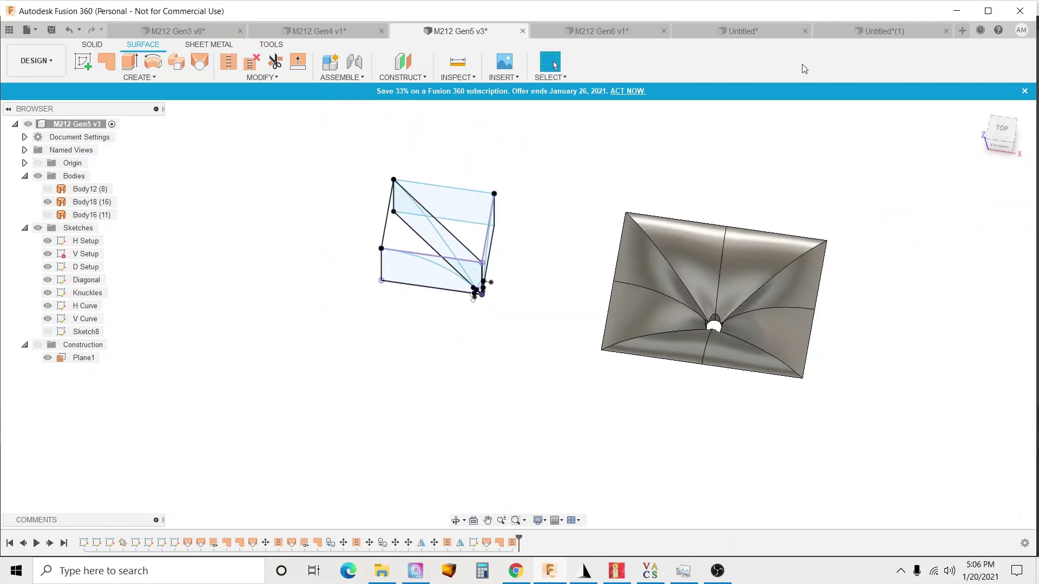
{"action": "left_click", "coordinate": [859, 31]}
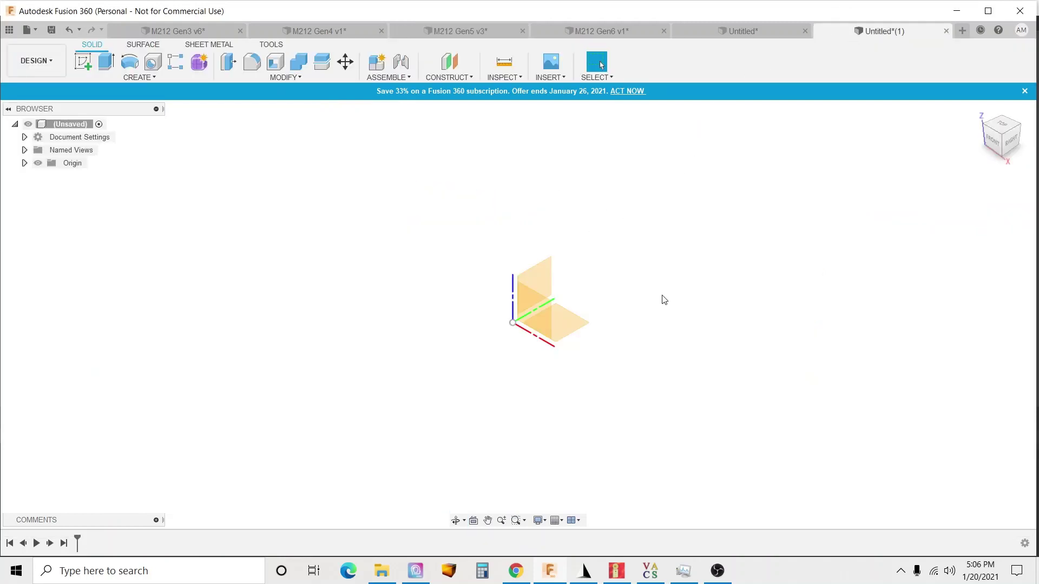
Step: Sketch a 6.50 × 3.50 in rectangle from the origin on an origin plane
{"action": "middle_click_drag", "start_coordinate": [664, 302], "coordinate": [556, 339], "text": "shift"}
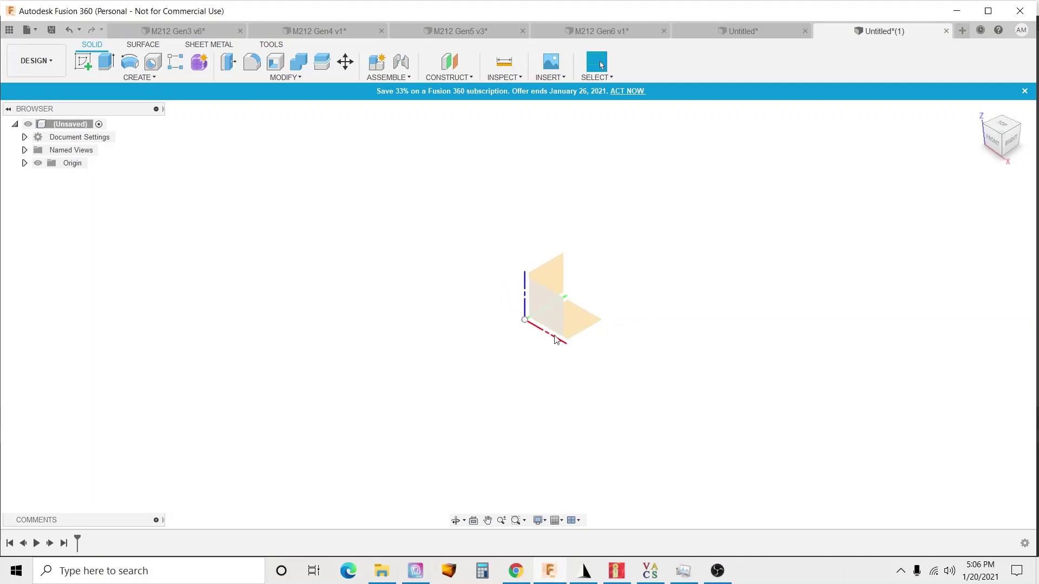
{"action": "left_click", "coordinate": [83, 61]}
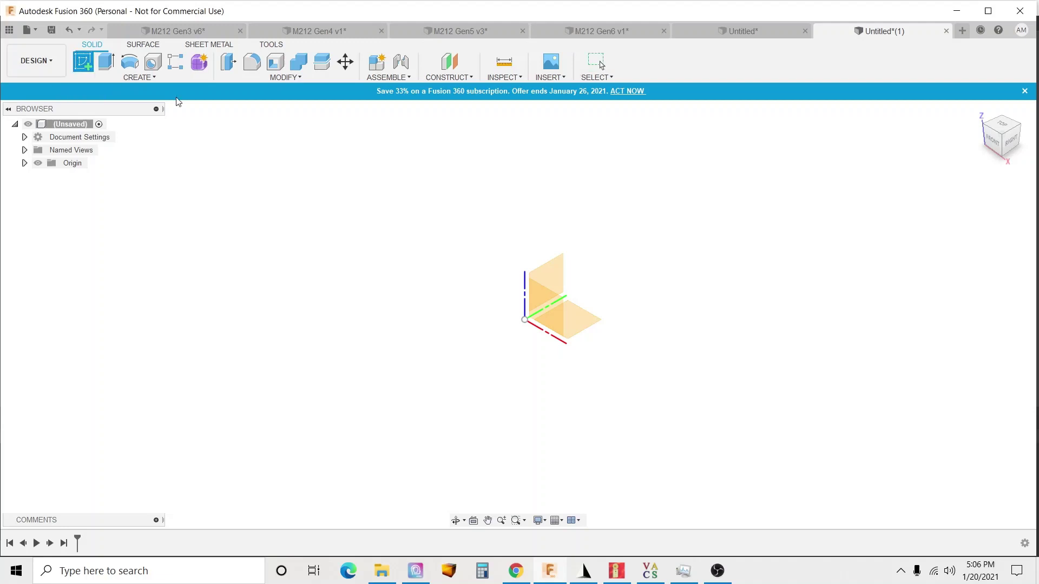
{"action": "left_click", "coordinate": [559, 302]}
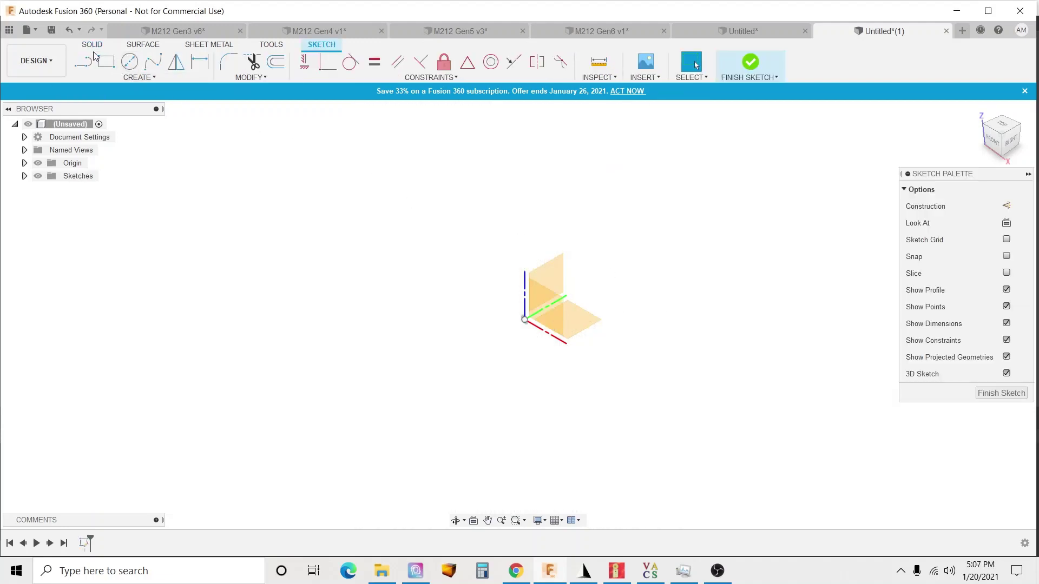
{"action": "left_click", "coordinate": [107, 63]}
{"action": "left_click", "coordinate": [525, 320]}
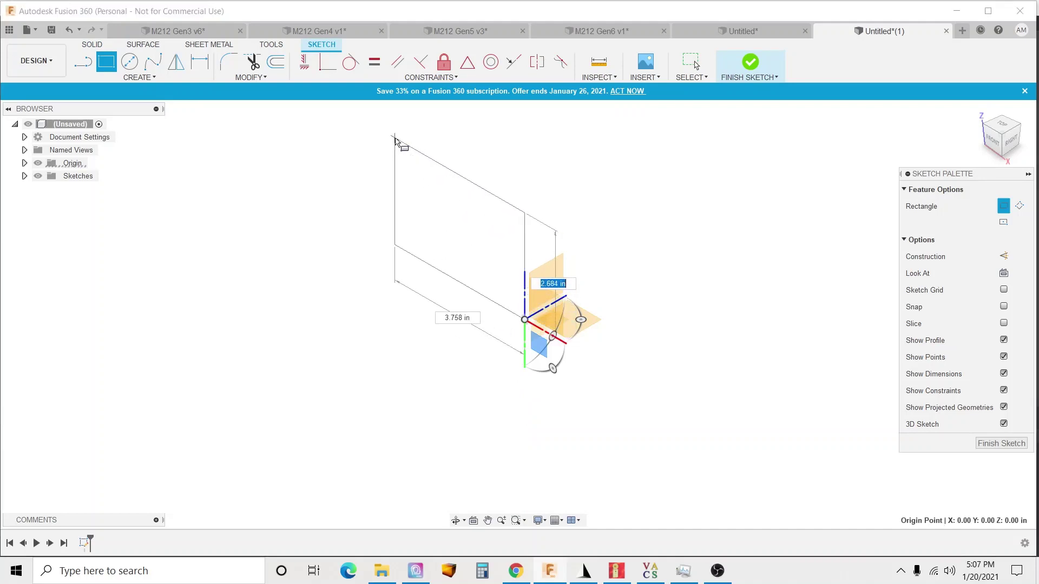
{"action": "type", "text": "3.5"}
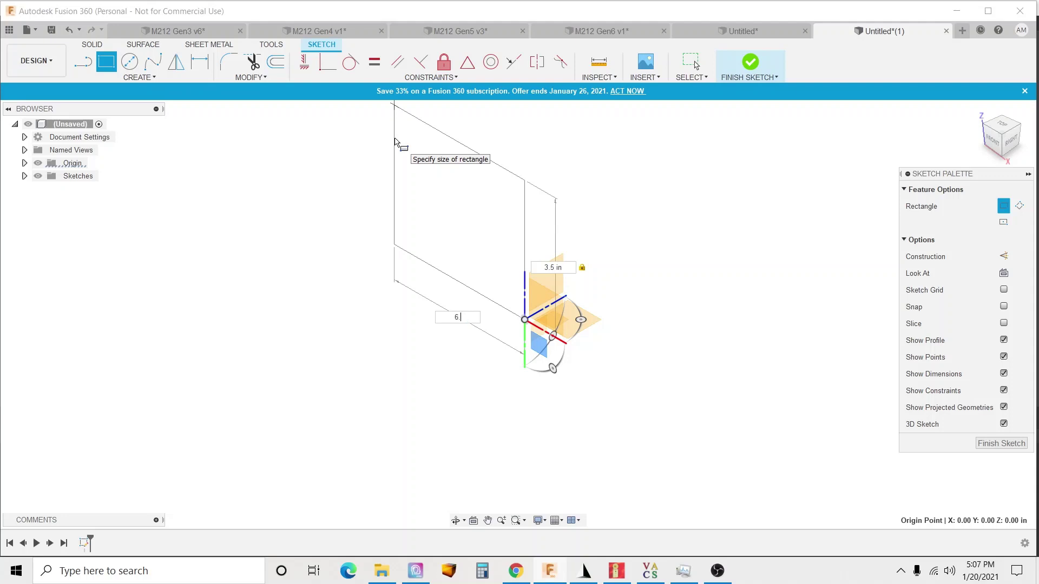
{"action": "key", "text": "Return"}
Step: Hide the origin planes and axes, then start the sketch Move/Copy command
{"action": "scroll", "coordinate": [397, 143], "scroll_direction": "down", "scroll_amount": 4}
{"action": "mouse_move", "coordinate": [299, 144]}
{"action": "left_mouse_down"}
{"action": "mouse_move", "coordinate": [463, 293]}
{"action": "mouse_move", "coordinate": [541, 394]}
{"action": "mouse_move", "coordinate": [183, 249]}
{"action": "left_mouse_up"}
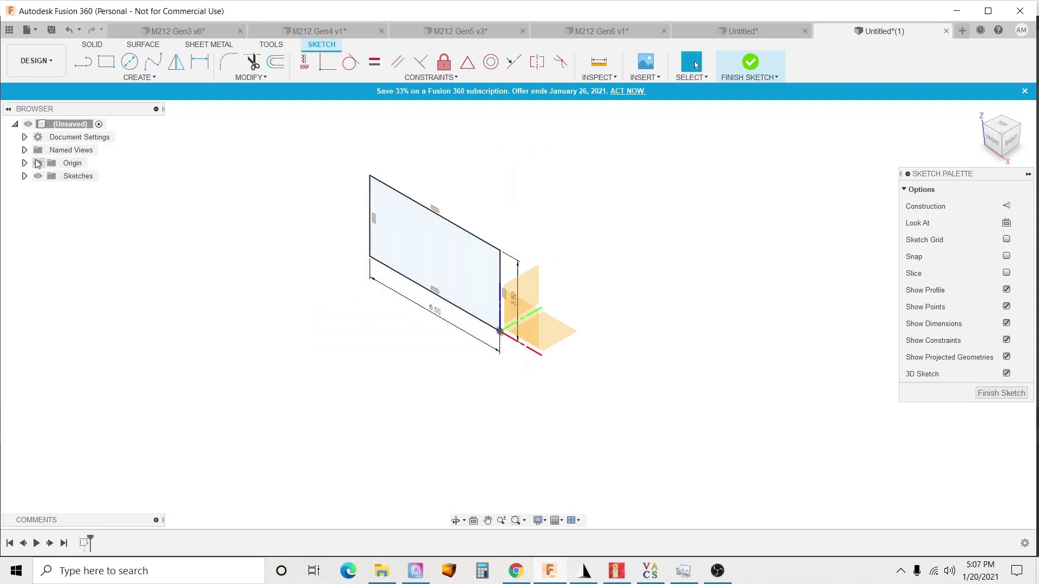
{"action": "left_click", "coordinate": [38, 162]}
{"action": "left_click", "coordinate": [270, 68]}
{"action": "key", "text": "Escape"}
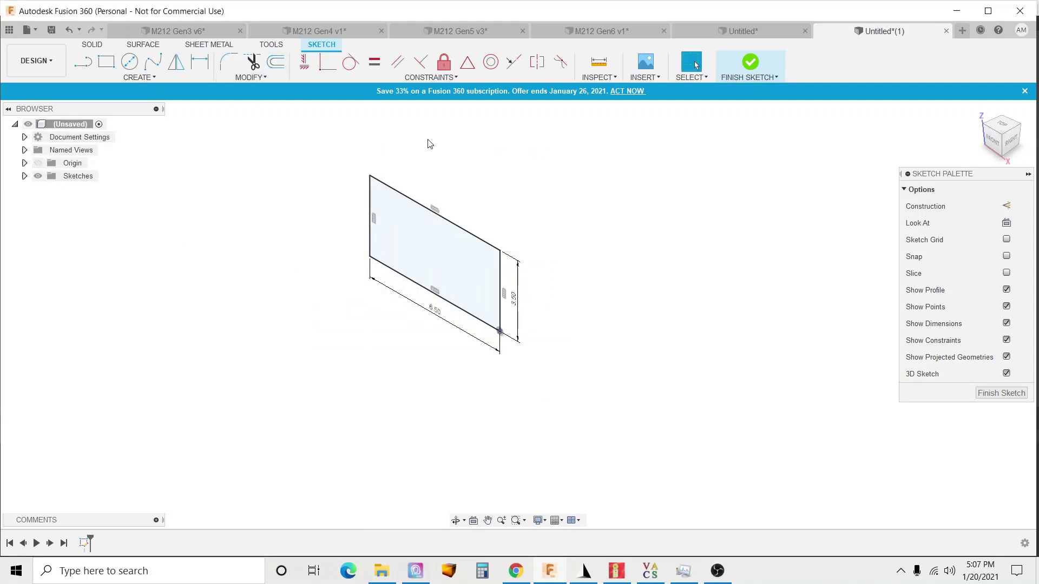
{"action": "left_click", "coordinate": [264, 80]}
{"action": "left_click", "coordinate": [247, 169]}
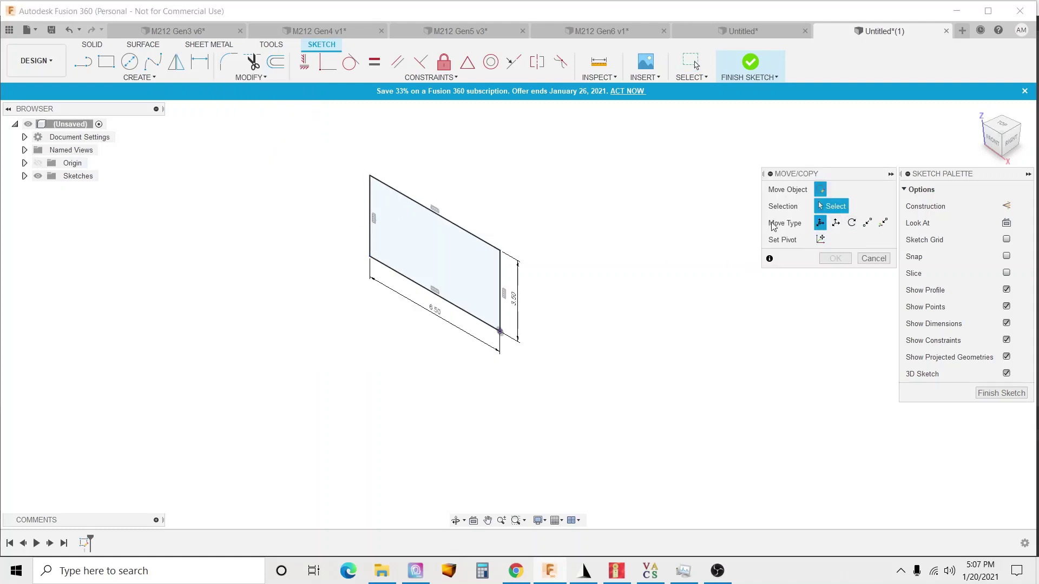
Step: Copy the whole rectangle 4.50 in from the original and finish the sketch
{"action": "mouse_move", "coordinate": [335, 138]}
{"action": "left_mouse_down"}
{"action": "mouse_move", "coordinate": [499, 342]}
{"action": "mouse_move", "coordinate": [560, 396]}
{"action": "left_mouse_up"}
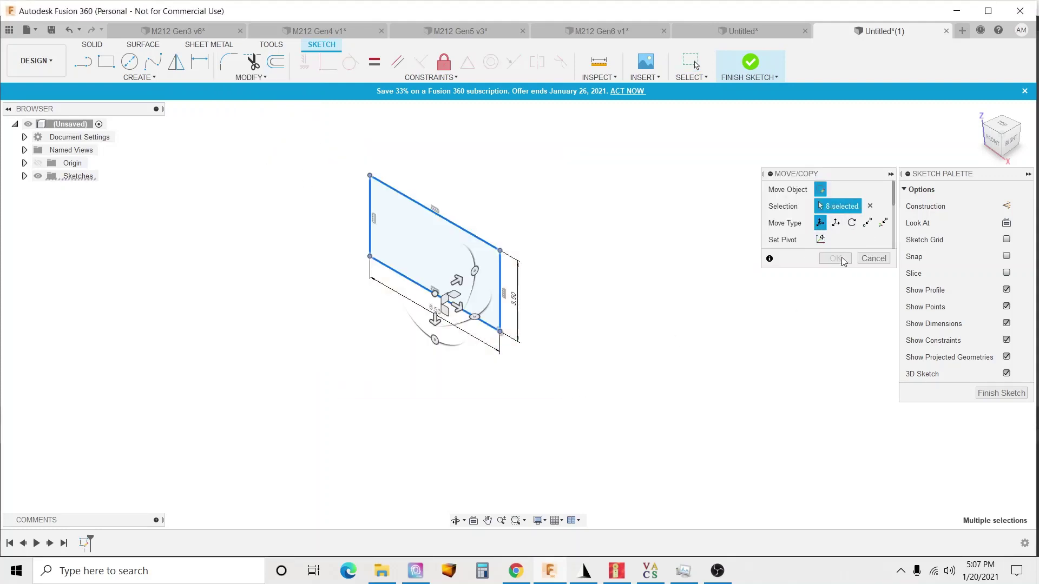
{"action": "scroll", "coordinate": [842, 233], "scroll_direction": "down", "scroll_amount": 4}
{"action": "scroll", "coordinate": [814, 242], "scroll_direction": "down", "scroll_amount": 2}
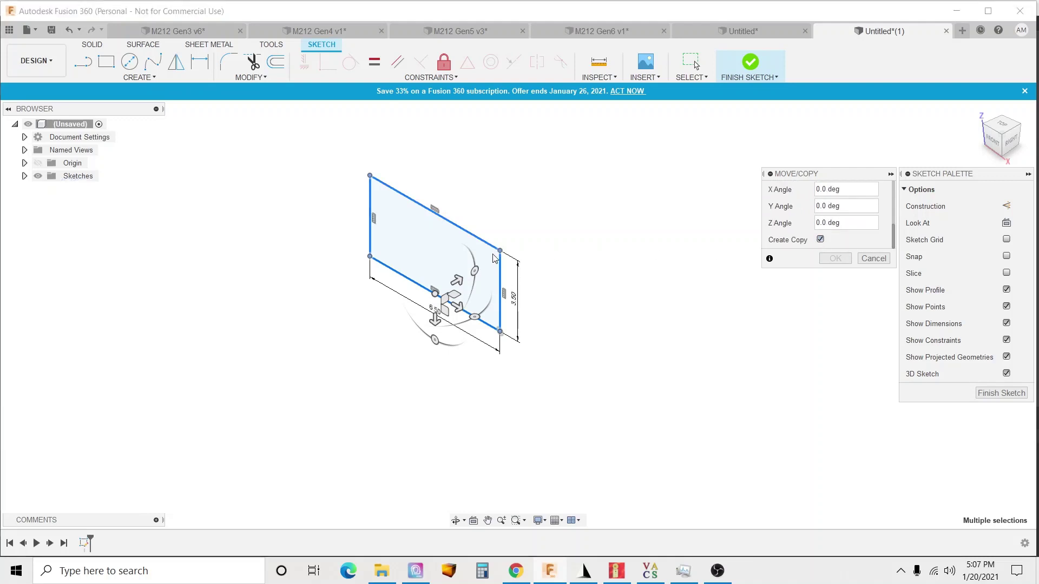
{"action": "left_click_drag", "start_coordinate": [461, 282], "coordinate": [566, 247]}
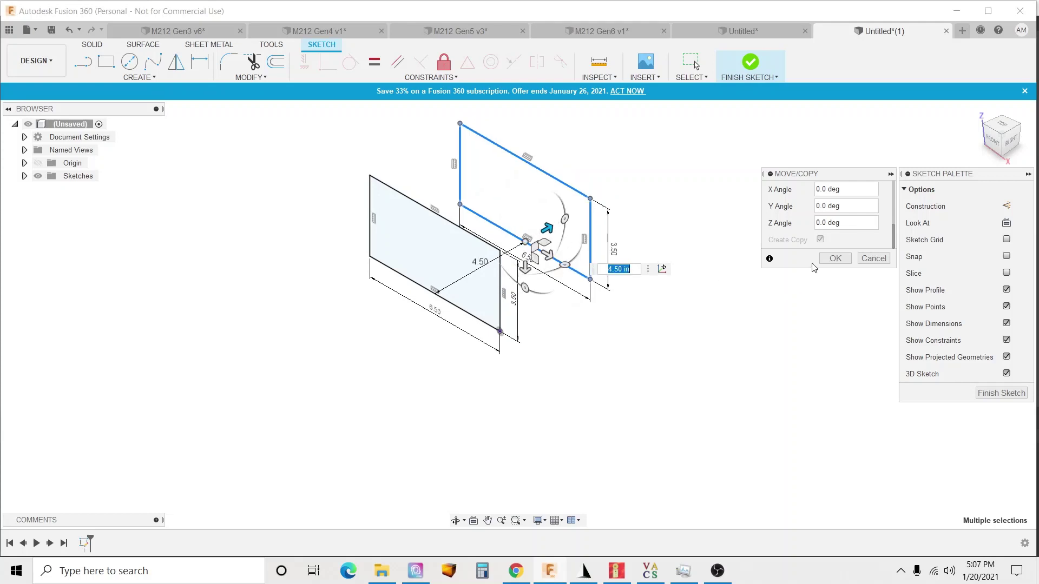
{"action": "left_click", "coordinate": [834, 258]}
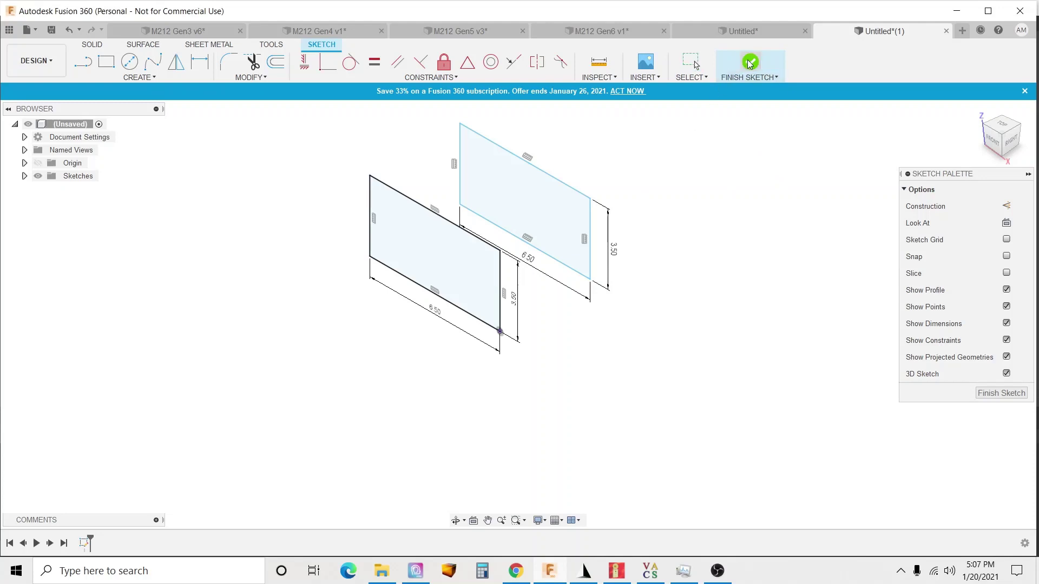
{"action": "left_click", "coordinate": [719, 80]}
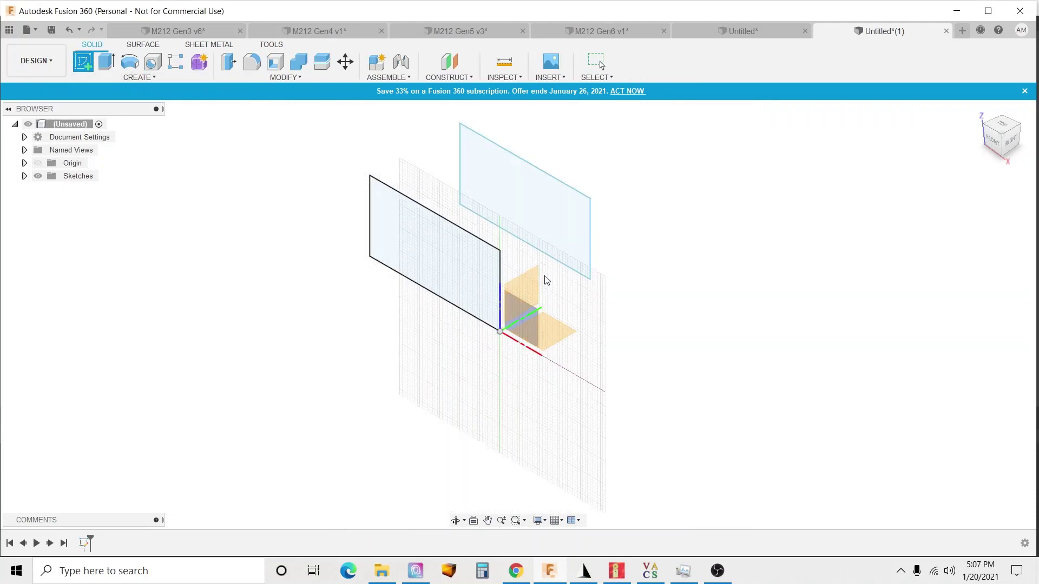
Step: Sketch an end rectangle between the two panels' corners, then undo finishing that sketch
{"action": "left_click", "coordinate": [527, 288]}
{"action": "left_click", "coordinate": [106, 62]}
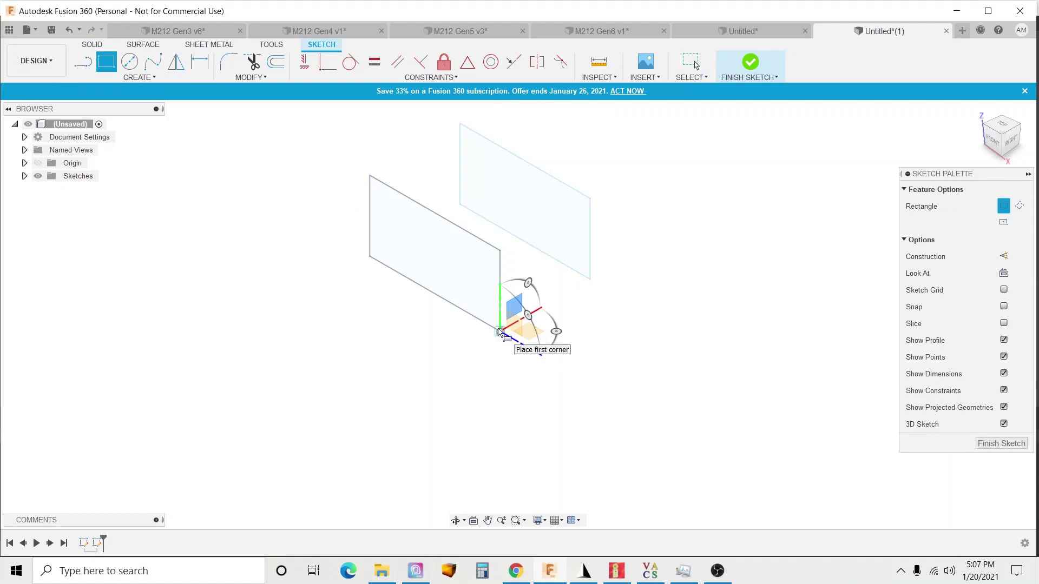
{"action": "left_click", "coordinate": [499, 332]}
{"action": "left_click", "coordinate": [591, 199]}
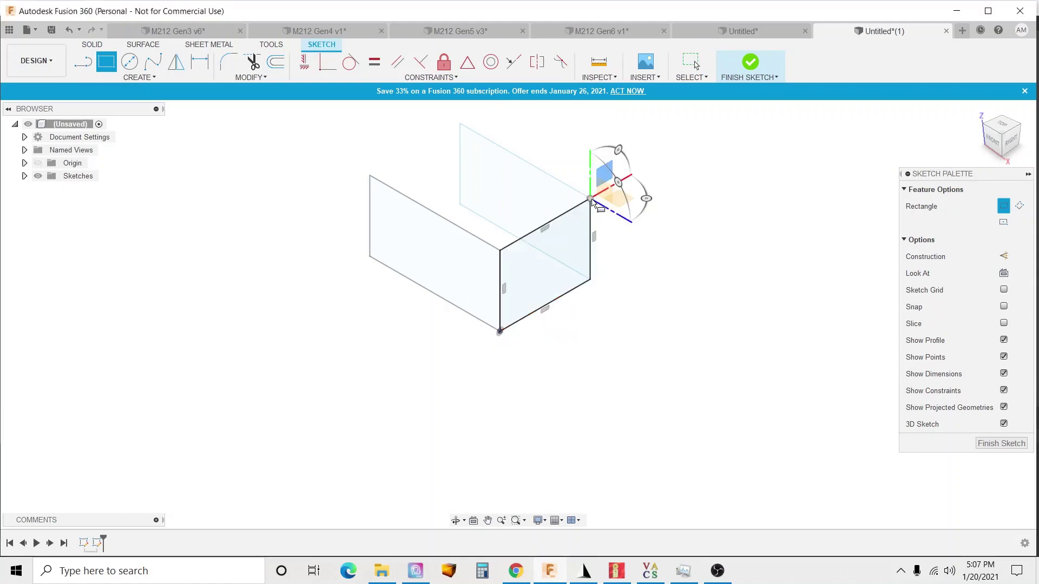
{"action": "scroll", "coordinate": [735, 185], "scroll_direction": "up", "scroll_amount": 2}
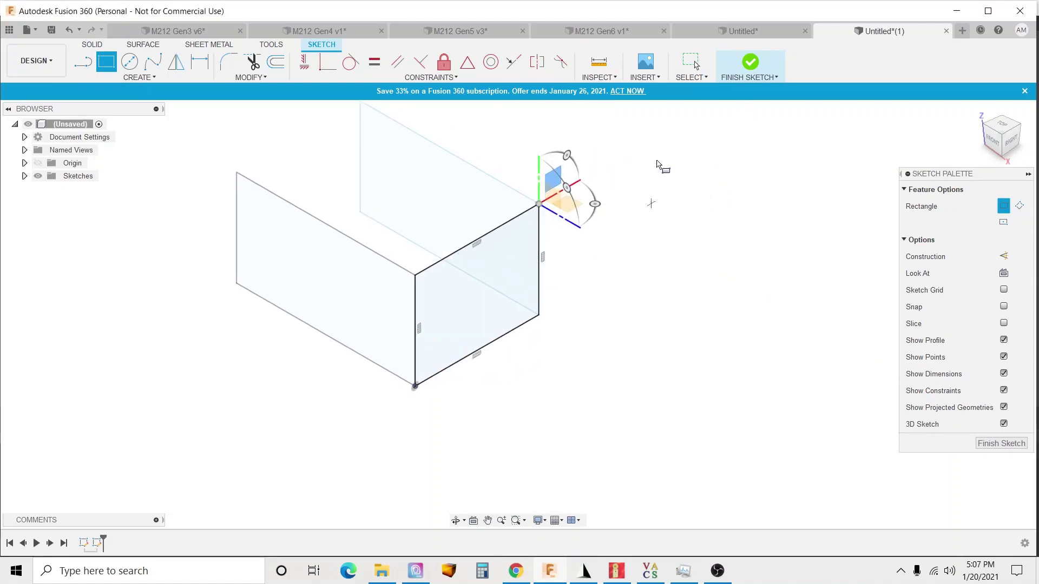
{"action": "left_click", "coordinate": [751, 63]}
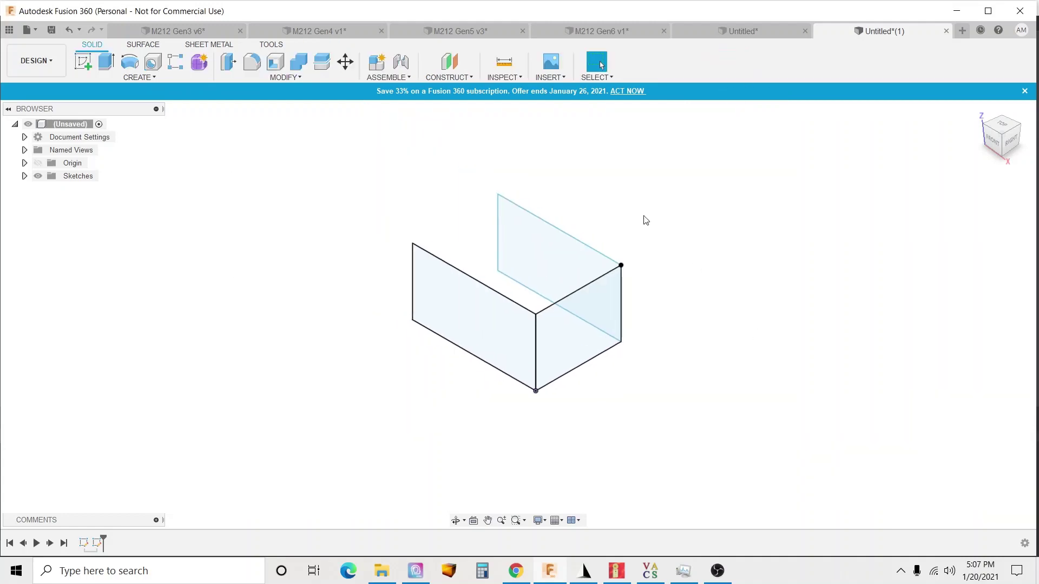
{"action": "left_click", "coordinate": [69, 31]}
{"action": "mouse_move", "coordinate": [383, 204]}
{"action": "middle_mouse_down", "text": "shift"}
{"action": "mouse_move", "coordinate": [473, 267]}
{"action": "mouse_move", "coordinate": [611, 202]}
{"action": "middle_mouse_up", "text": "shift"}
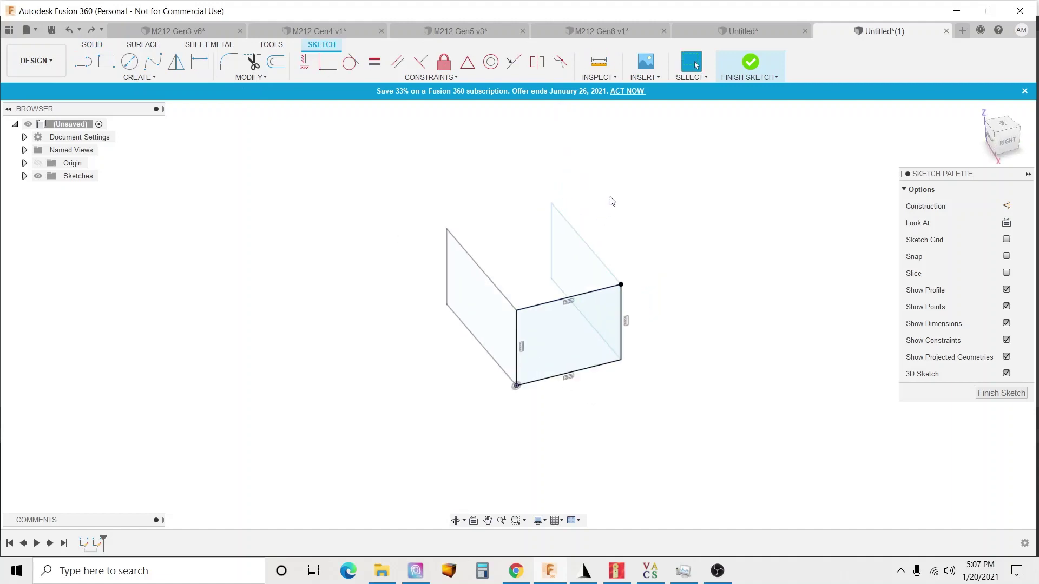
Step: Draw a line linking the two panels' top corners and finish the sketch
{"action": "left_click", "coordinate": [82, 62]}
{"action": "left_click", "coordinate": [407, 236]}
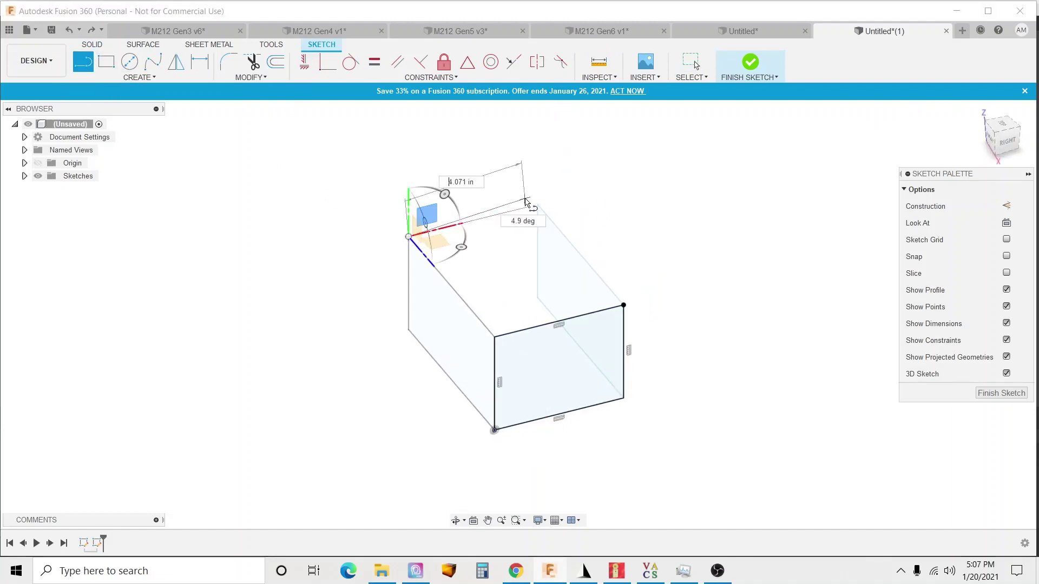
{"action": "left_click", "coordinate": [537, 205]}
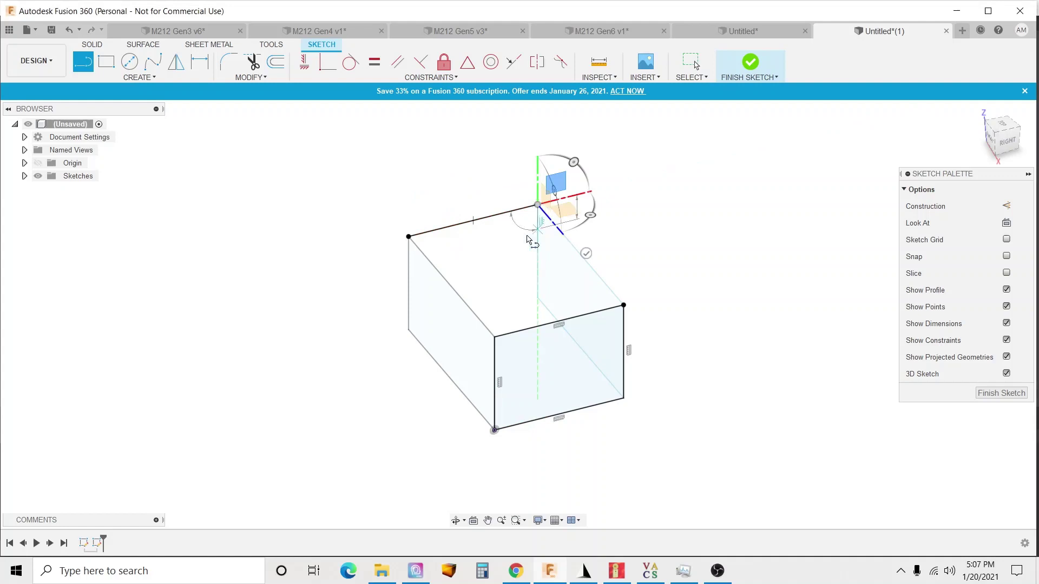
{"action": "left_click", "coordinate": [751, 63]}
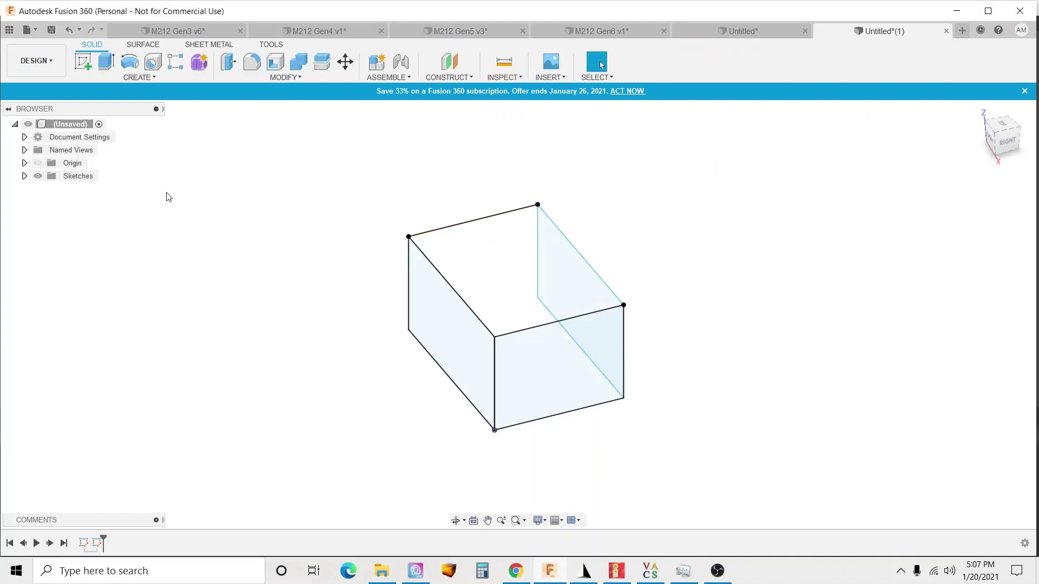
{"action": "middle_click_drag", "start_coordinate": [443, 319], "coordinate": [471, 325], "text": "shift"}
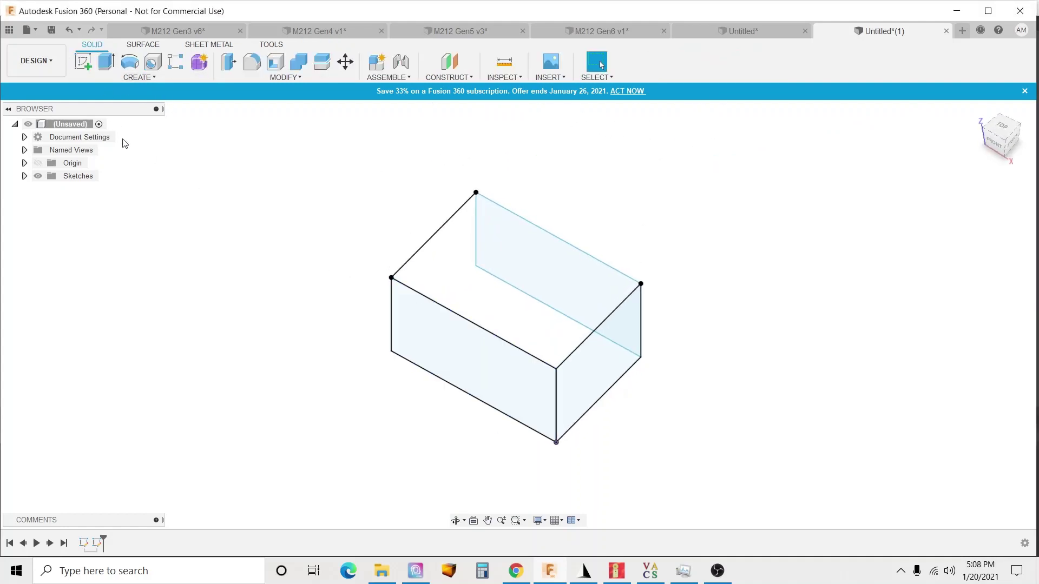
Step: In a new sketch, draw a 7.906 in diagonal construction line up from the box's bottom corner
{"action": "left_click", "coordinate": [84, 65]}
{"action": "left_click", "coordinate": [620, 440]}
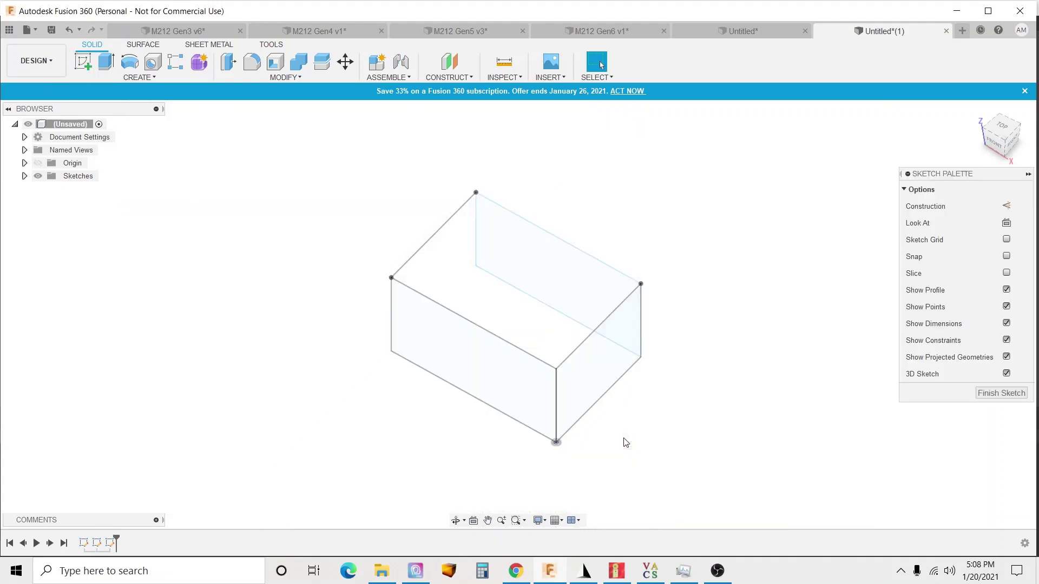
{"action": "key", "text": "l"}
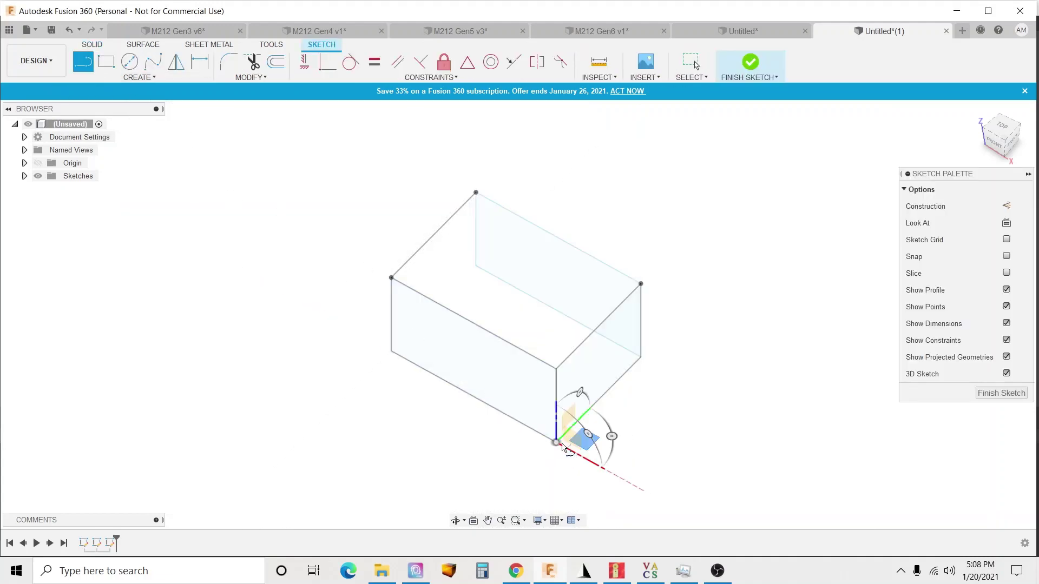
{"action": "left_click", "coordinate": [555, 443]}
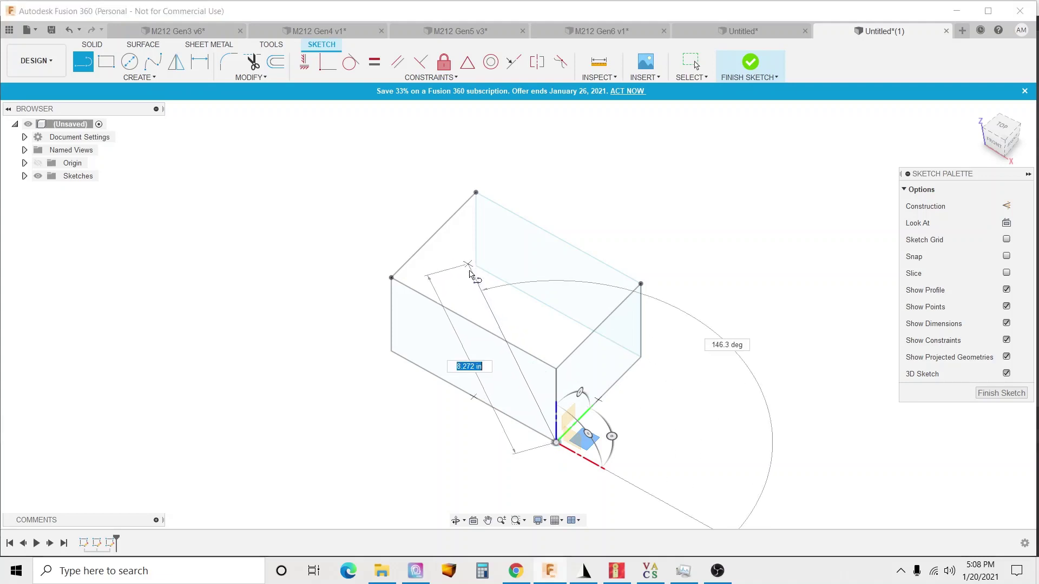
{"action": "left_click", "coordinate": [476, 265]}
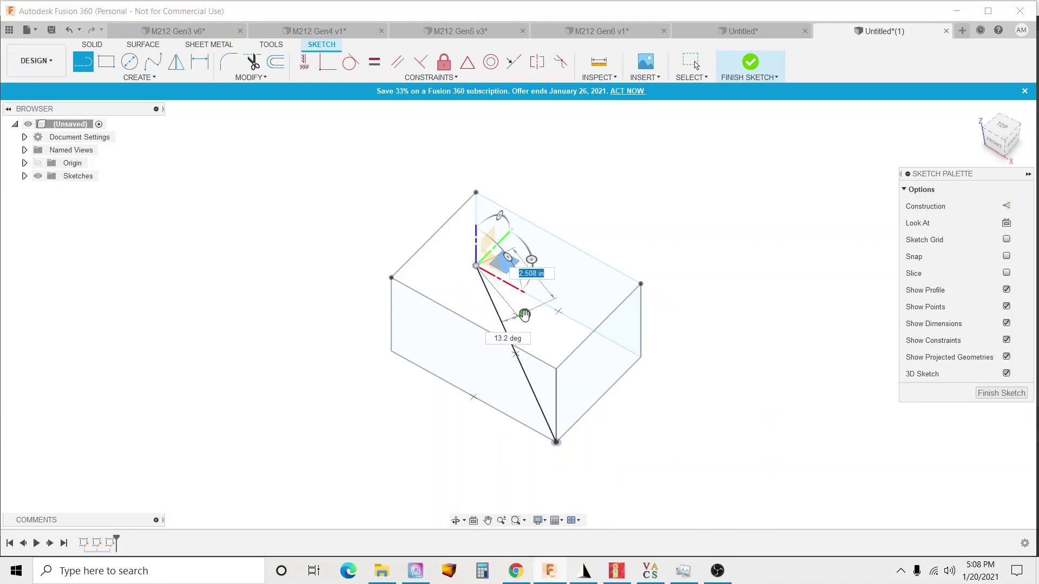
{"action": "key", "text": "Escape"}
{"action": "key", "text": "Escape"}
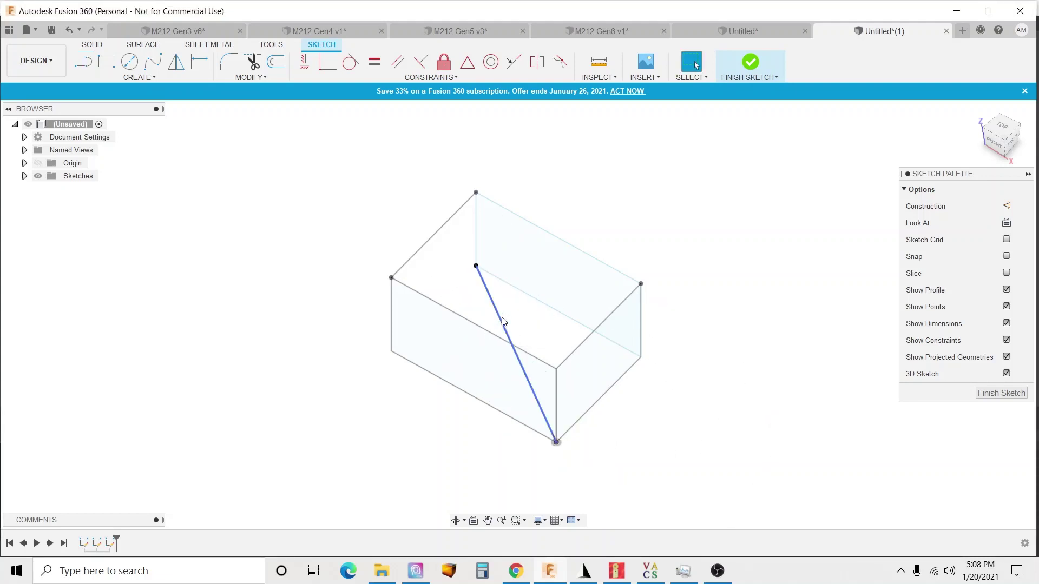
{"action": "left_click", "coordinate": [503, 323]}
{"action": "key", "text": "x"}
{"action": "scroll", "coordinate": [560, 428], "scroll_direction": "up", "scroll_amount": 5}
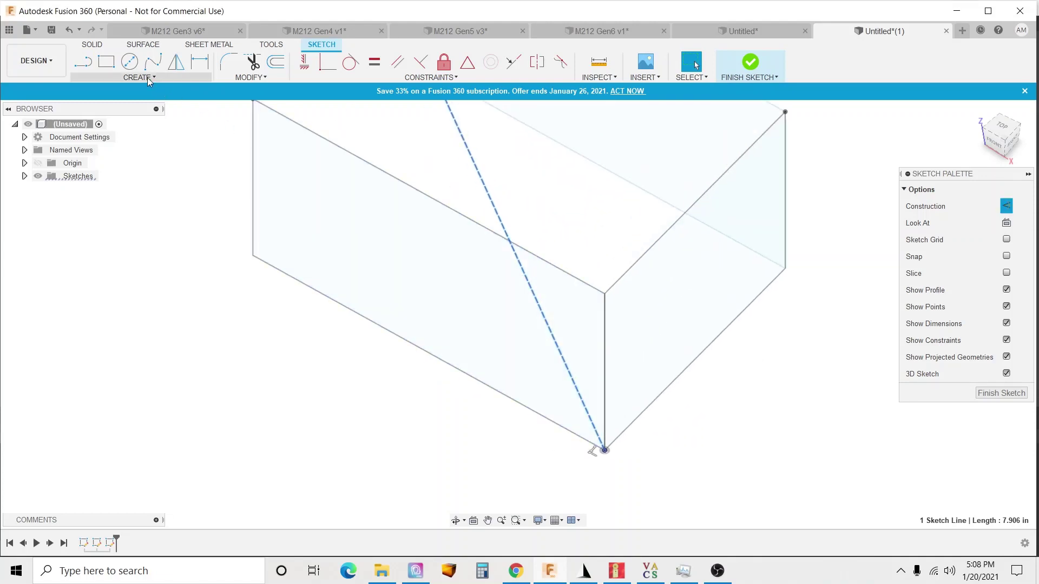
Step: Draw center-point arcs at the bottom corner between the bottom edge and the diagonal line
{"action": "left_click", "coordinate": [147, 77]}
{"action": "mouse_move", "coordinate": [149, 102]}
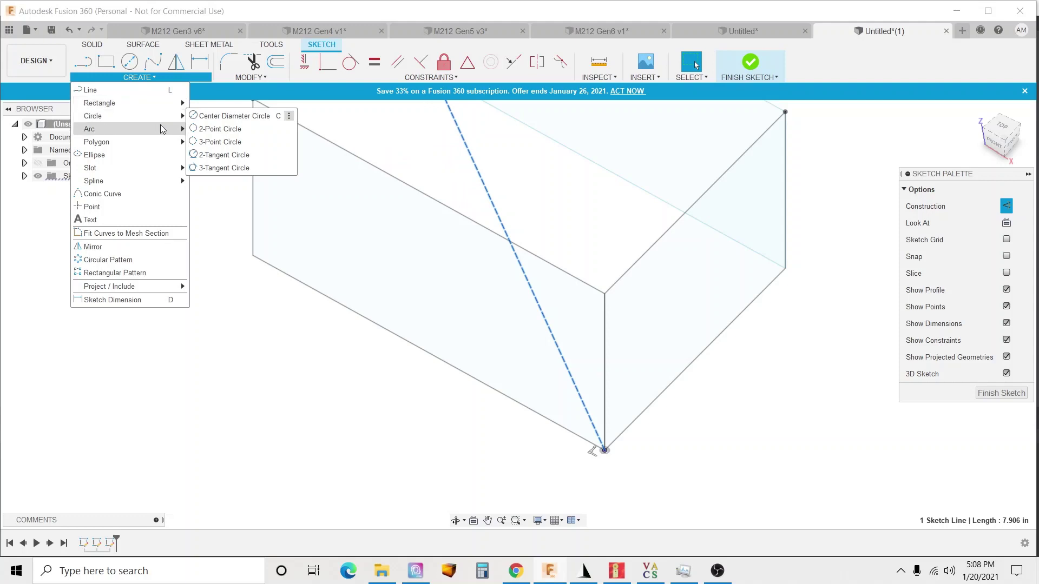
{"action": "left_click", "coordinate": [209, 147]}
{"action": "left_click", "coordinate": [606, 451]}
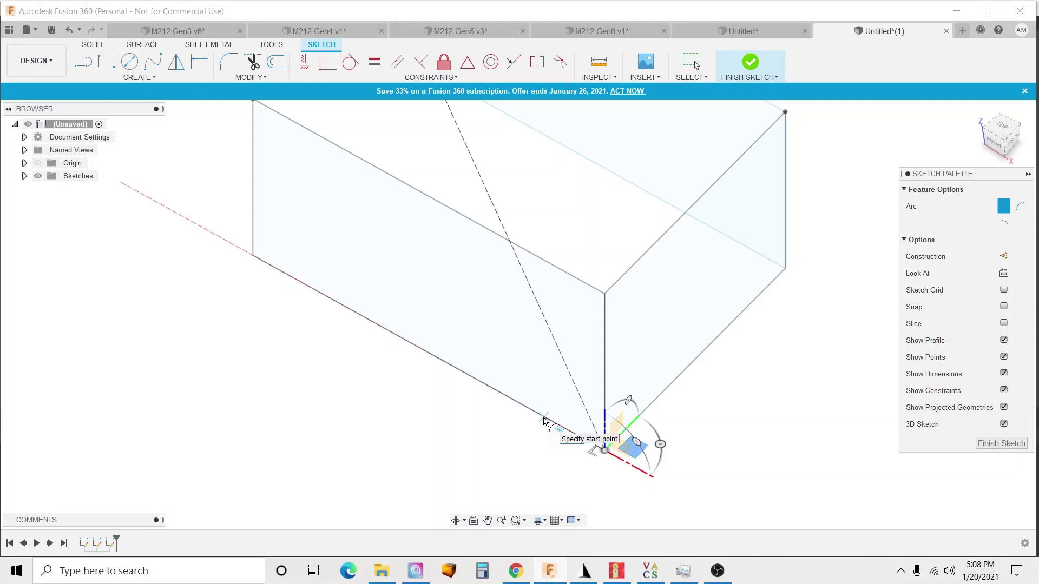
{"action": "left_click", "coordinate": [543, 422]}
{"action": "left_click", "coordinate": [594, 428]}
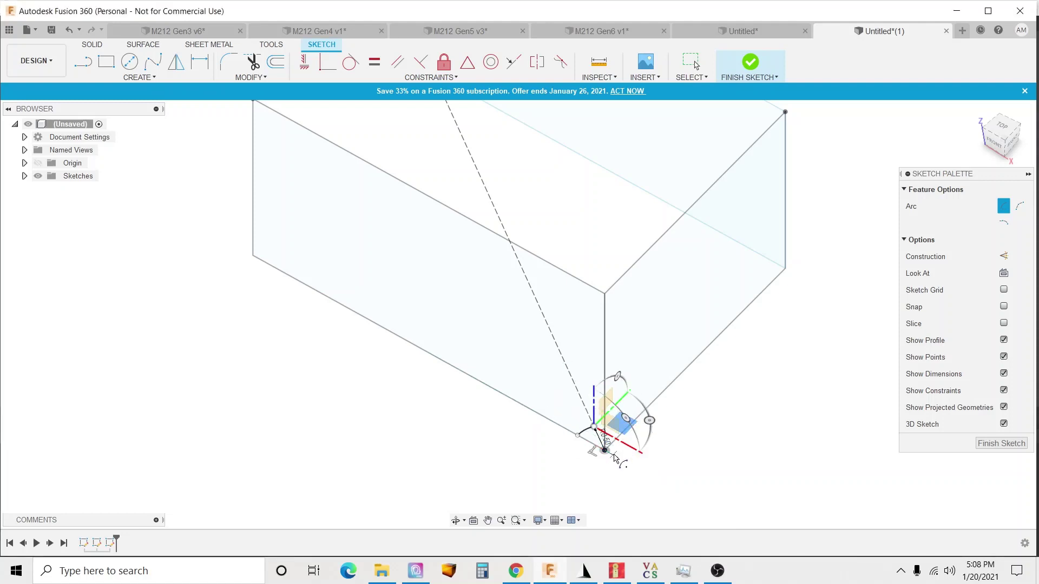
{"action": "left_click", "coordinate": [605, 451]}
{"action": "scroll", "coordinate": [606, 452], "scroll_direction": "up", "scroll_amount": 2}
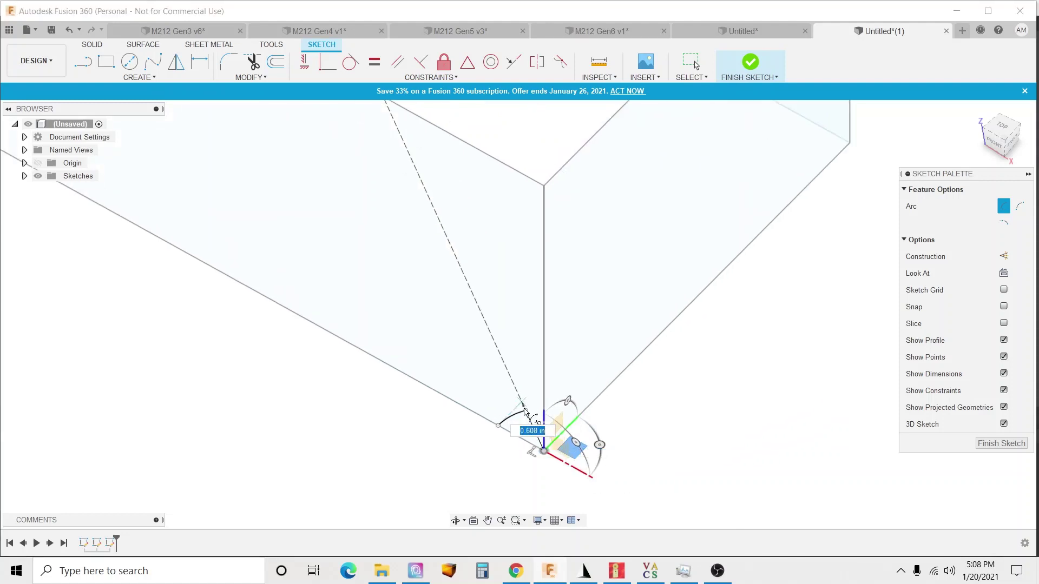
{"action": "left_click", "coordinate": [527, 413]}
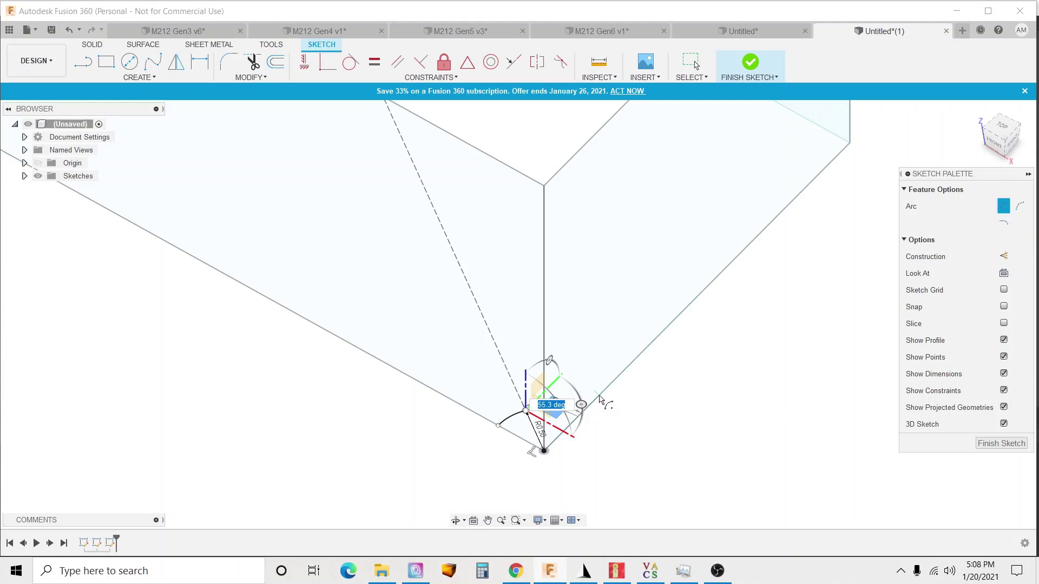
{"action": "left_click", "coordinate": [599, 399]}
{"action": "scroll", "coordinate": [703, 422], "scroll_direction": "down", "scroll_amount": 3}
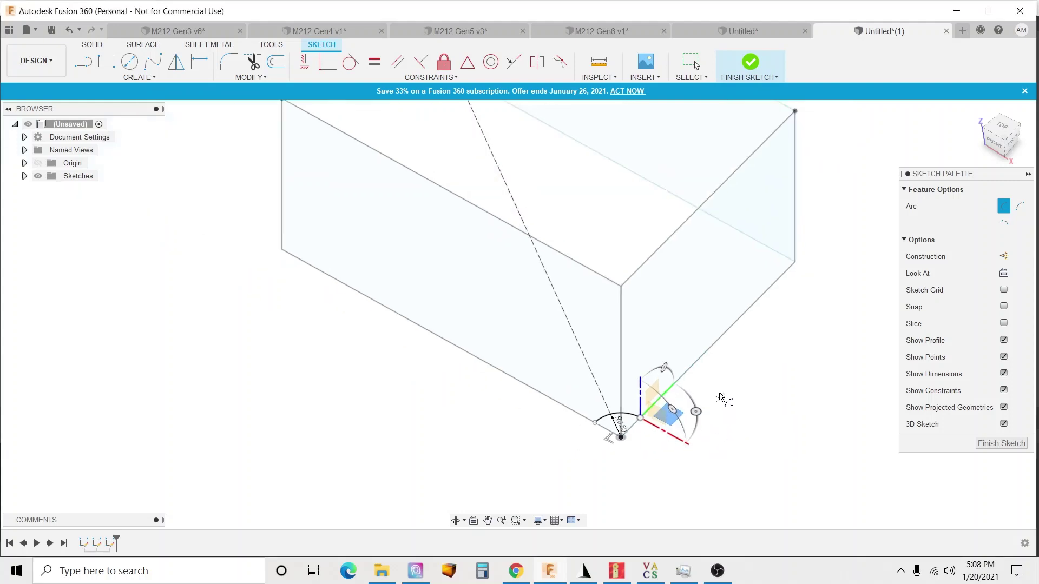
Step: Draw two radius lines from the arc centre to each arc end
{"action": "key", "text": "l"}
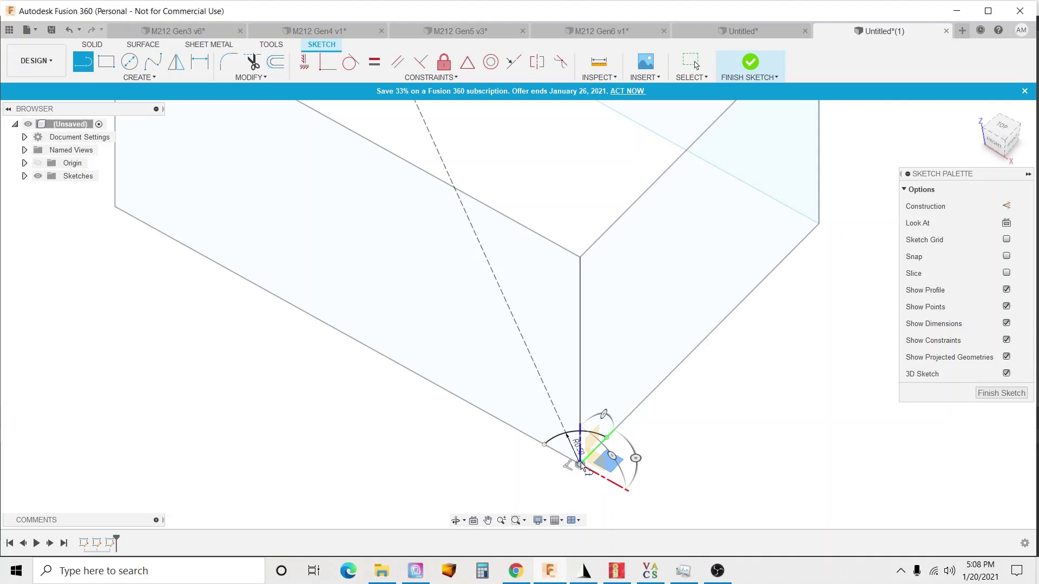
{"action": "left_click", "coordinate": [581, 465]}
{"action": "left_click", "coordinate": [544, 445]}
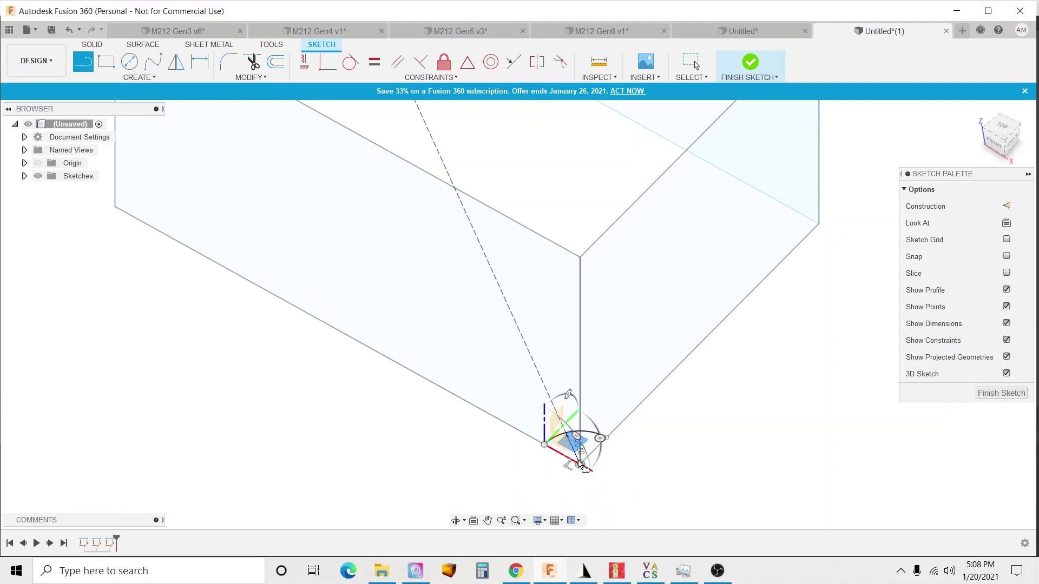
{"action": "left_click", "coordinate": [580, 465]}
{"action": "left_click", "coordinate": [607, 438]}
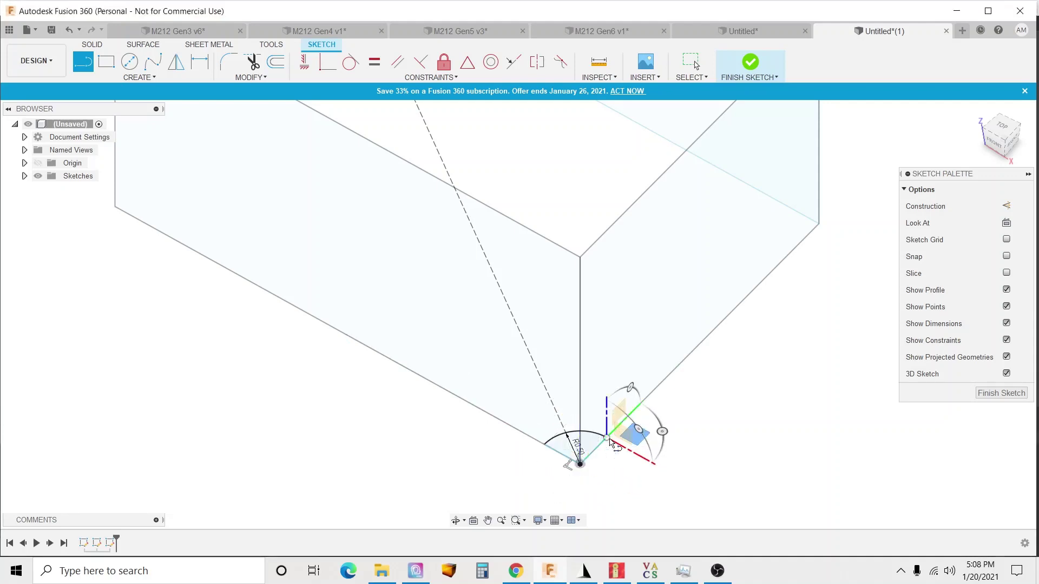
Step: Finish the corner sketch and construct a plane through the diagonal line and vertical box edge
{"action": "left_click", "coordinate": [756, 65]}
{"action": "scroll", "coordinate": [735, 444], "scroll_direction": "down", "scroll_amount": 3}
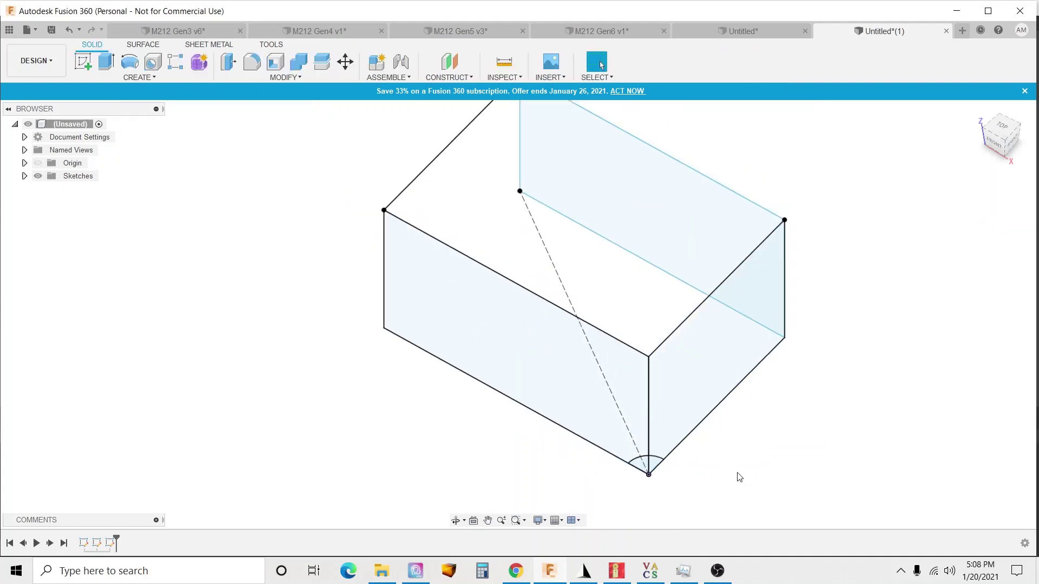
{"action": "left_click", "coordinate": [448, 78]}
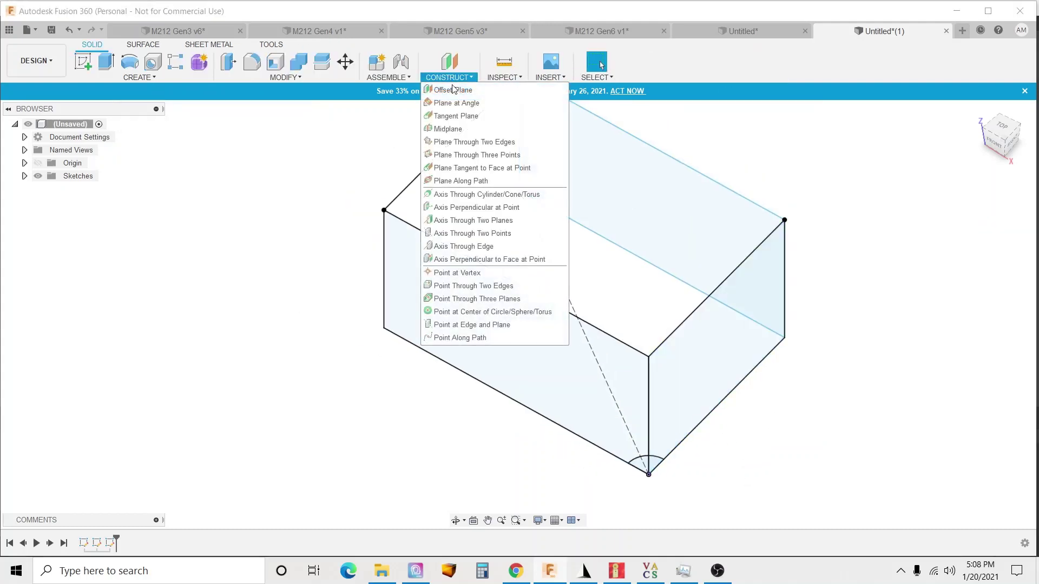
{"action": "left_click", "coordinate": [474, 142]}
{"action": "left_click", "coordinate": [539, 235]}
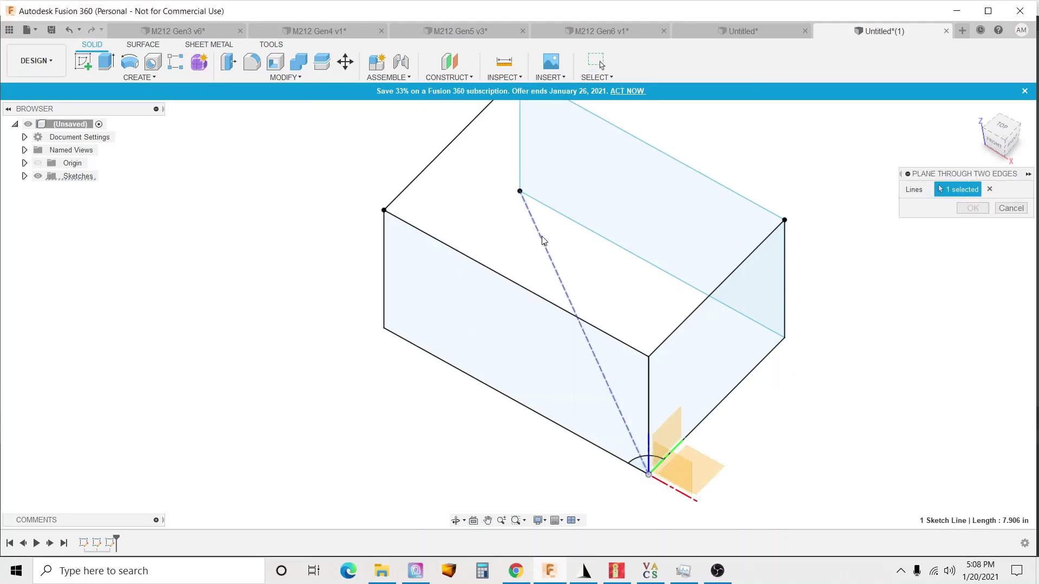
{"action": "left_click", "coordinate": [649, 400]}
{"action": "mouse_move", "coordinate": [492, 300]}
{"action": "middle_mouse_down", "text": "shift"}
{"action": "mouse_move", "coordinate": [550, 299]}
{"action": "mouse_move", "coordinate": [547, 313]}
{"action": "middle_mouse_up", "text": "shift"}
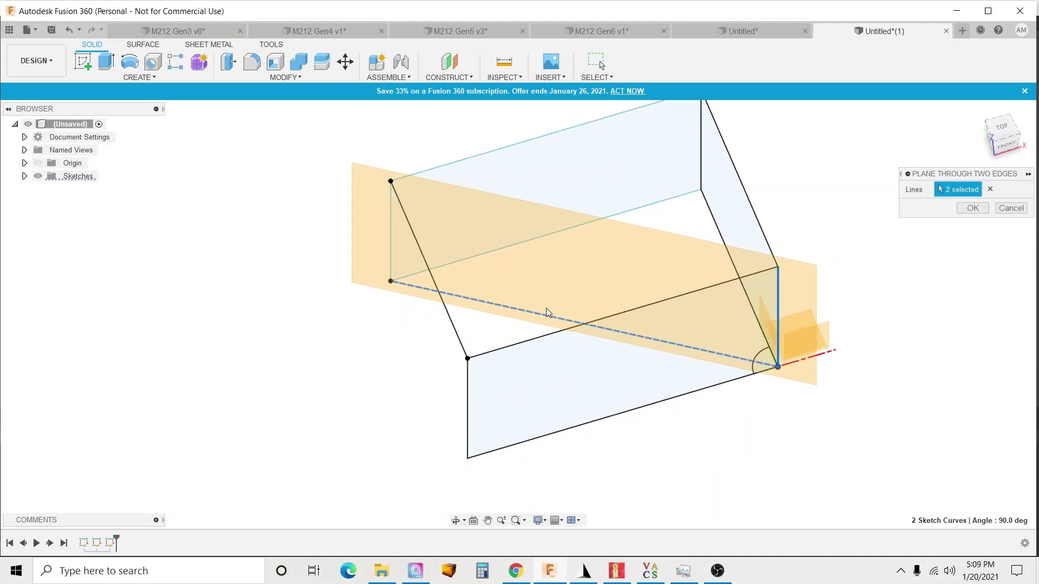
{"action": "left_click", "coordinate": [972, 207]}
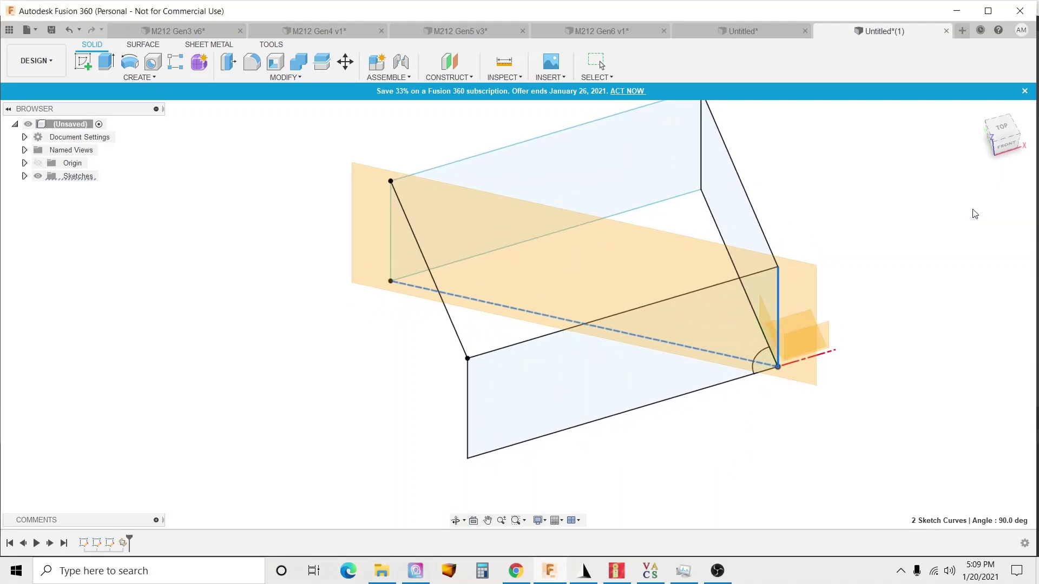
Step: On the new plane, sketch a two-point rectangle from the top-left point to the bottom corner
{"action": "left_click", "coordinate": [76, 64]}
{"action": "left_click", "coordinate": [471, 231]}
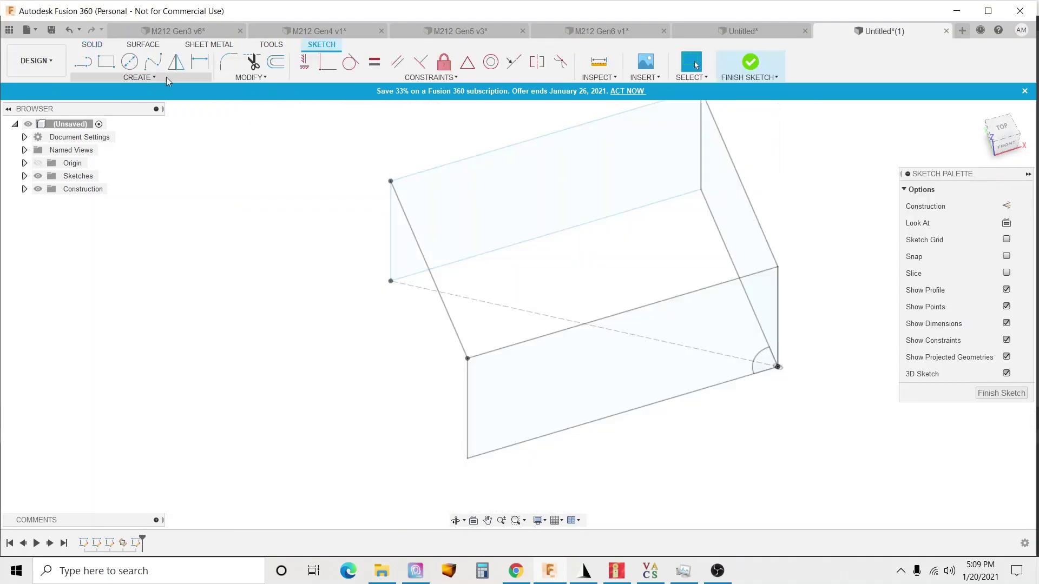
{"action": "left_click", "coordinate": [114, 70]}
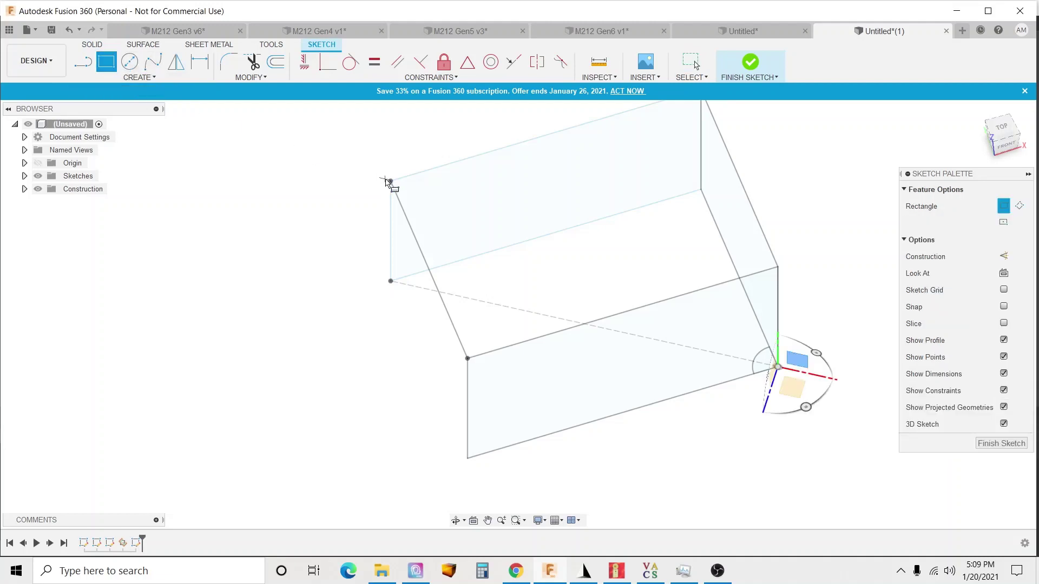
{"action": "left_click", "coordinate": [390, 181]}
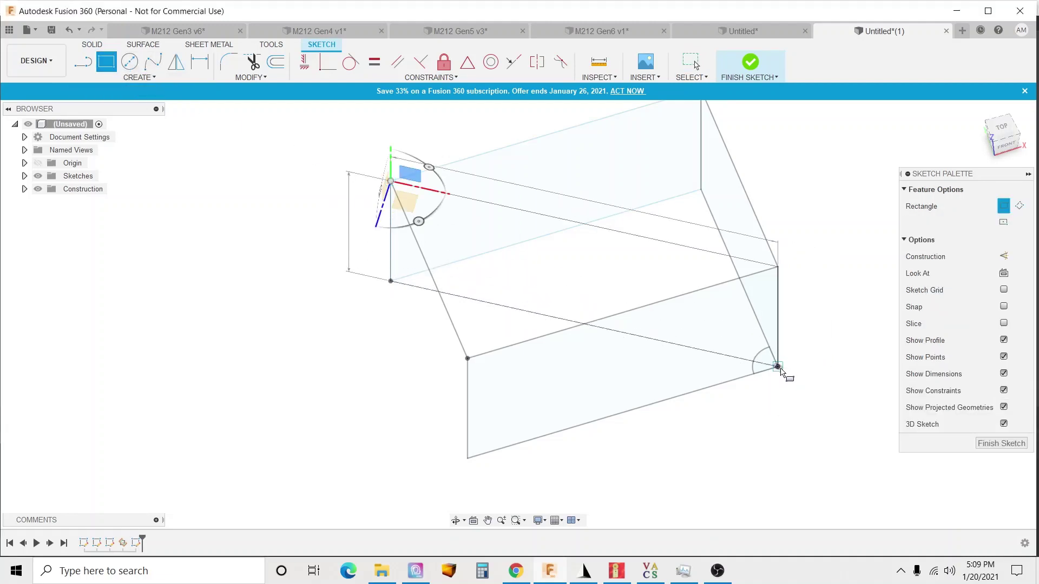
{"action": "left_click", "coordinate": [779, 367]}
{"action": "left_click", "coordinate": [749, 62]}
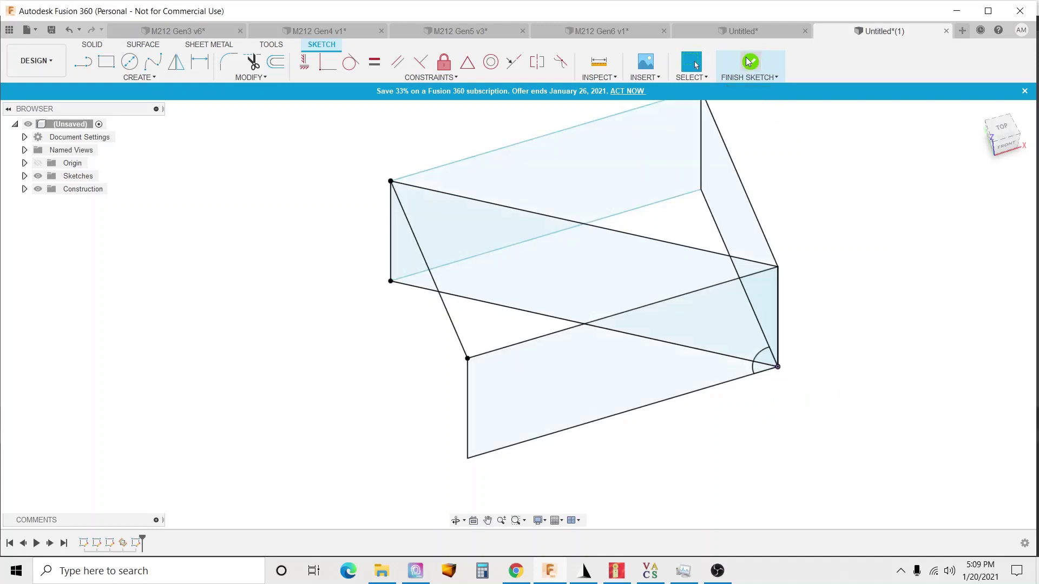
{"action": "mouse_move", "coordinate": [730, 343]}
{"action": "middle_mouse_down", "text": "shift"}
{"action": "mouse_move", "coordinate": [700, 297]}
{"action": "mouse_move", "coordinate": [745, 327]}
{"action": "mouse_move", "coordinate": [747, 300]}
{"action": "mouse_move", "coordinate": [712, 301]}
{"action": "mouse_move", "coordinate": [716, 323]}
{"action": "mouse_move", "coordinate": [740, 308]}
{"action": "mouse_move", "coordinate": [704, 295]}
{"action": "middle_mouse_up", "text": "shift"}
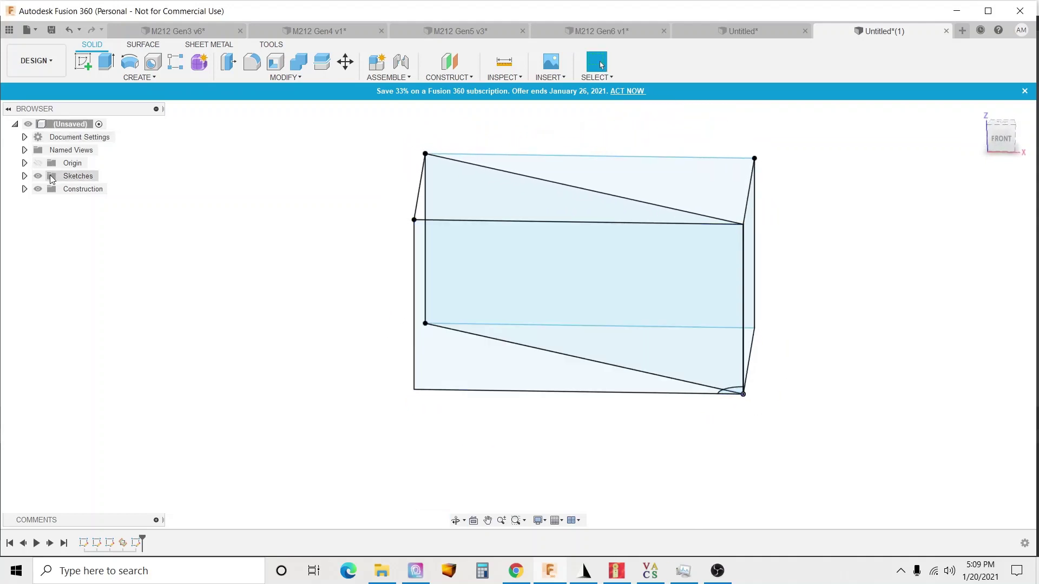
Step: Expand Sketches in the Browser and hide Sketch2 so only the slanted rectangle shows
{"action": "middle_click_drag", "start_coordinate": [423, 237], "coordinate": [457, 262], "text": "shift"}
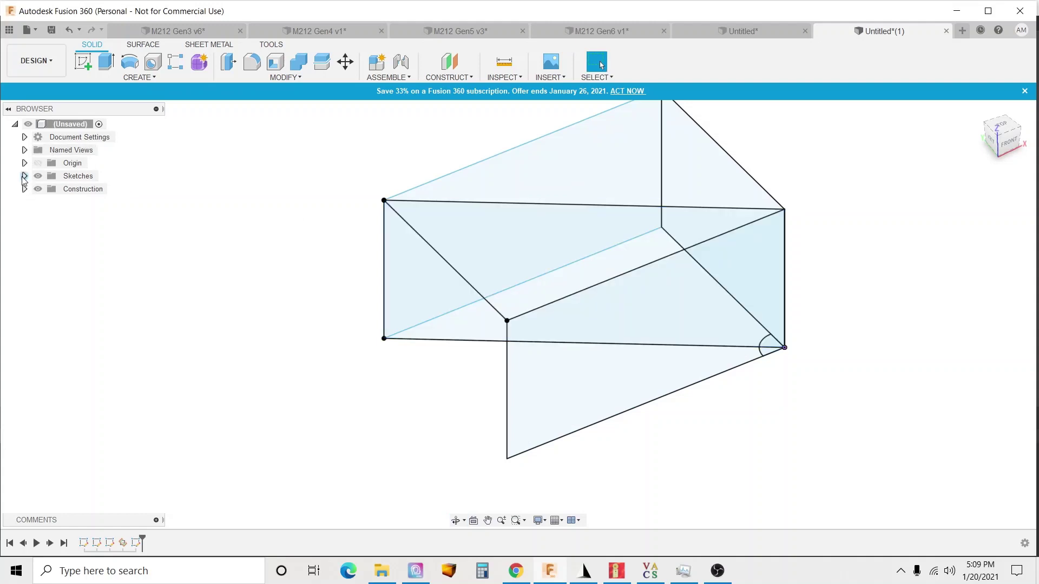
{"action": "left_click", "coordinate": [24, 175]}
{"action": "left_click", "coordinate": [48, 203]}
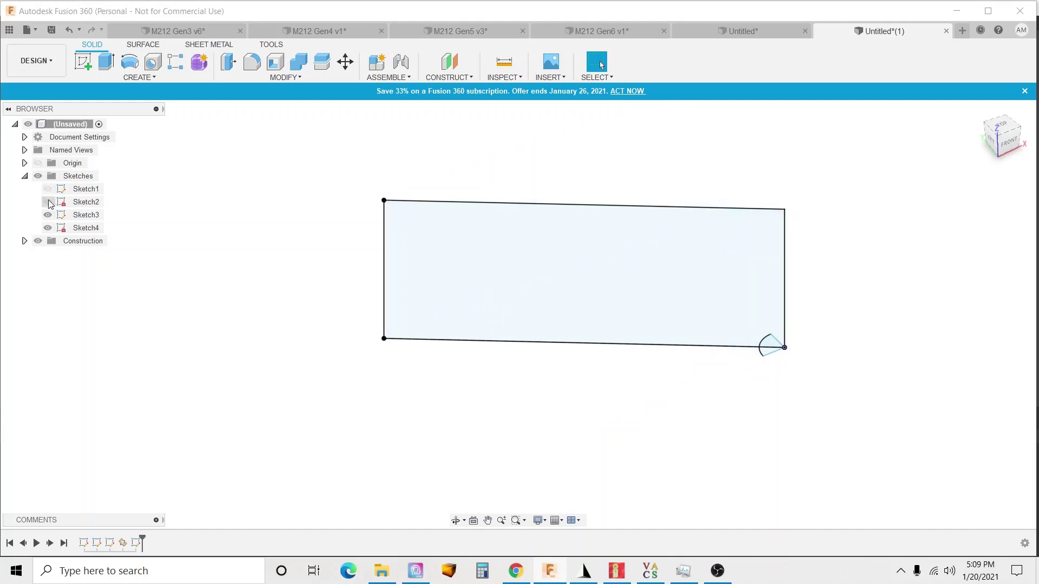
Step: On the rectangle, draw a spline from its top-left corner to the bottom-right corner
{"action": "left_click", "coordinate": [613, 261]}
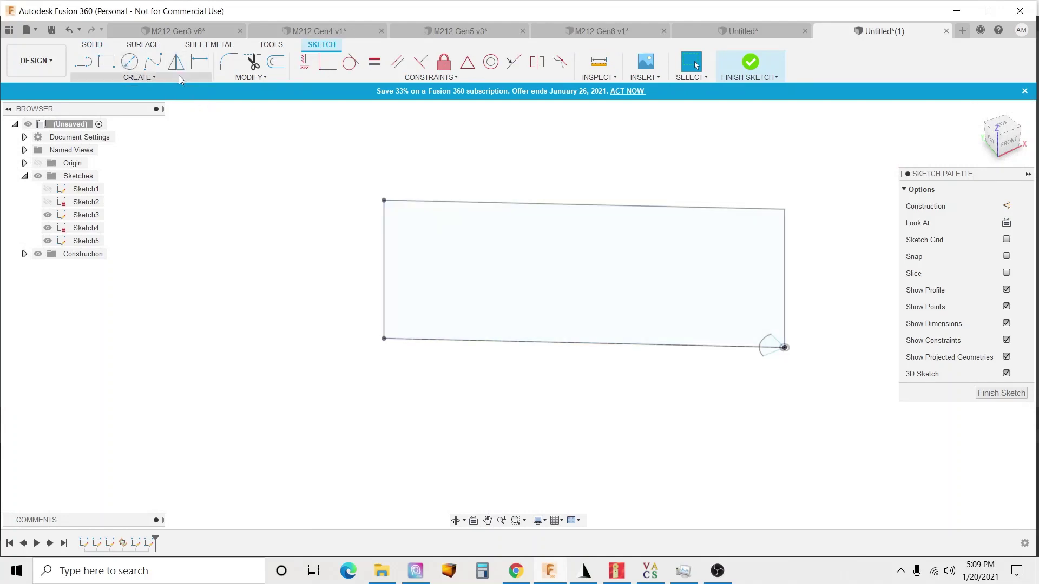
{"action": "left_click", "coordinate": [152, 63]}
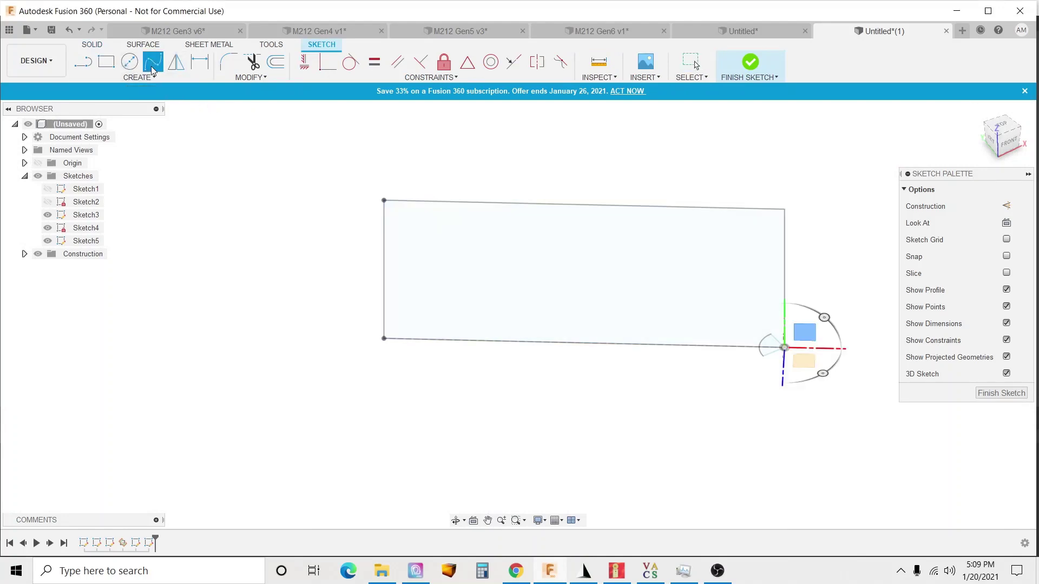
{"action": "left_click", "coordinate": [385, 201]}
{"action": "double_click", "coordinate": [759, 348]}
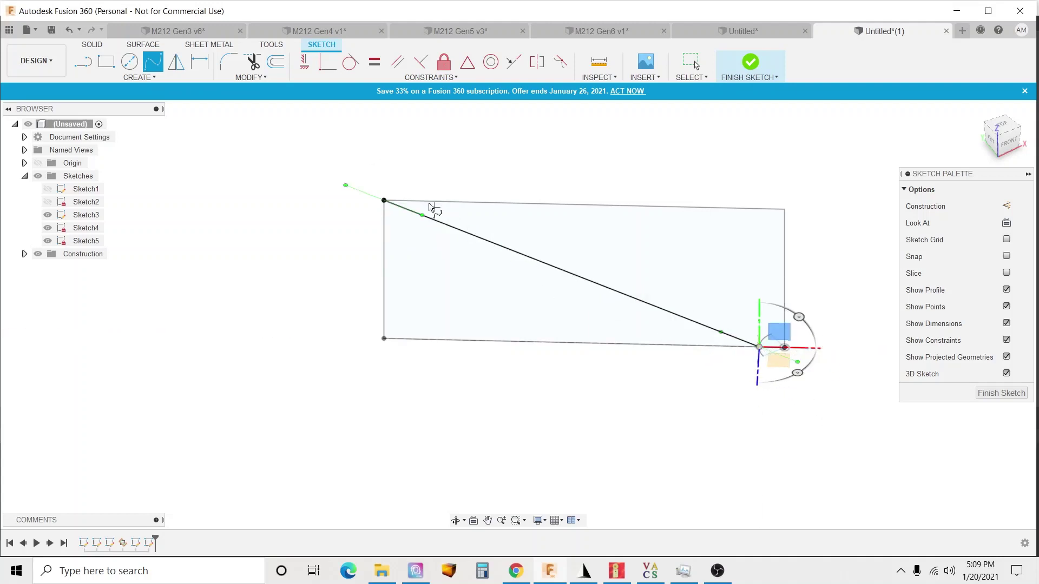
{"action": "scroll", "coordinate": [696, 260], "scroll_direction": "up", "scroll_amount": 2}
{"action": "key", "text": "Escape"}
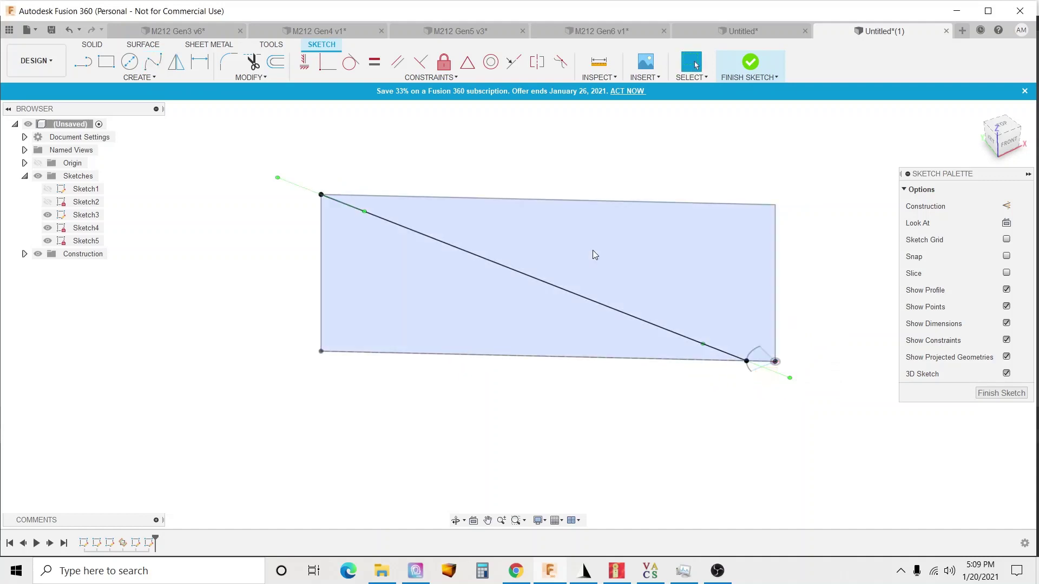
Step: Make the spline tangent to the rectangle's top edge, then select the rectangle's profile
{"action": "left_click", "coordinate": [422, 236]}
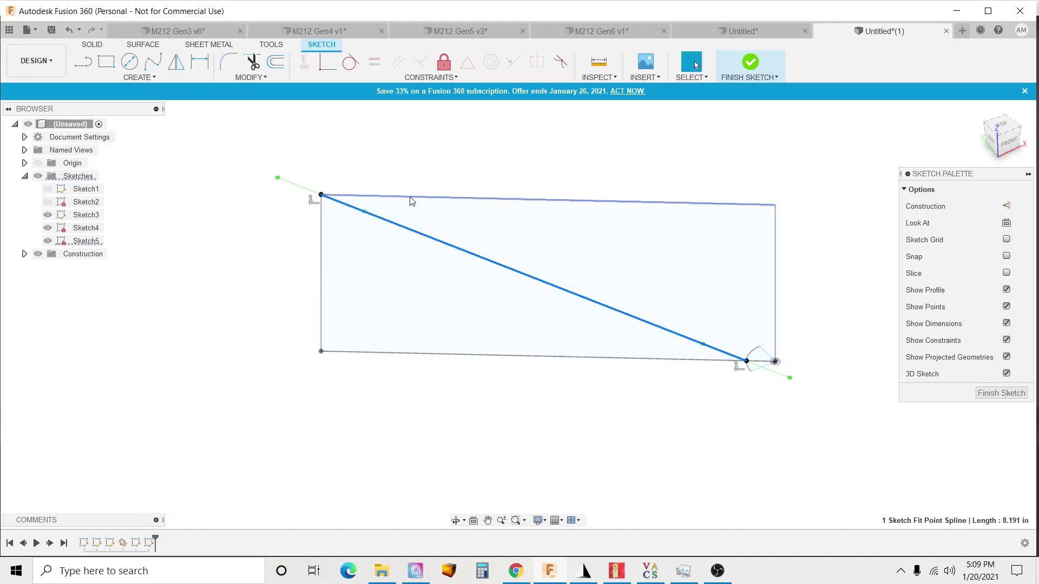
{"action": "left_click", "coordinate": [349, 66]}
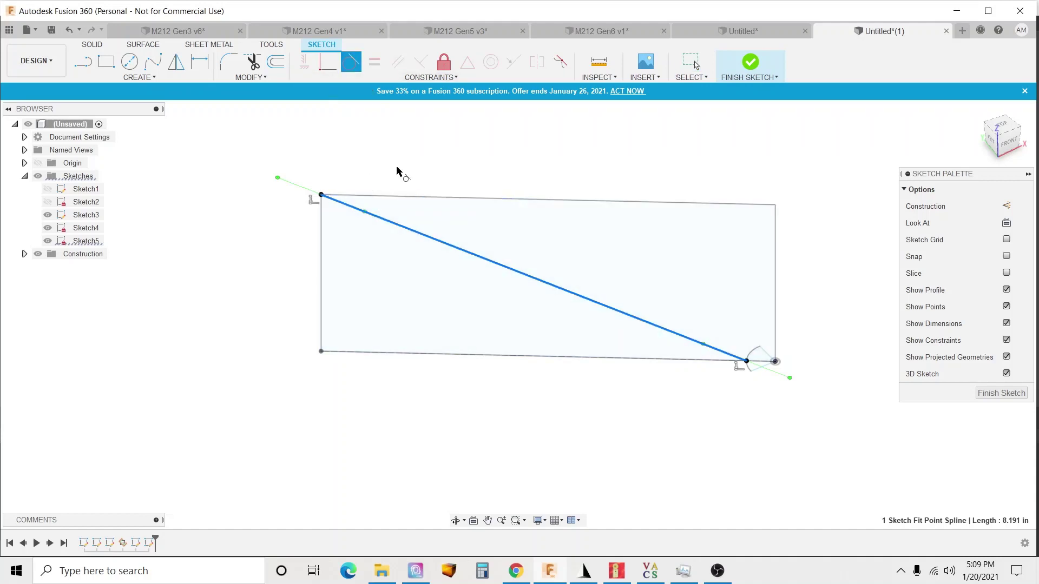
{"action": "left_click", "coordinate": [414, 200]}
{"action": "key", "text": "Escape"}
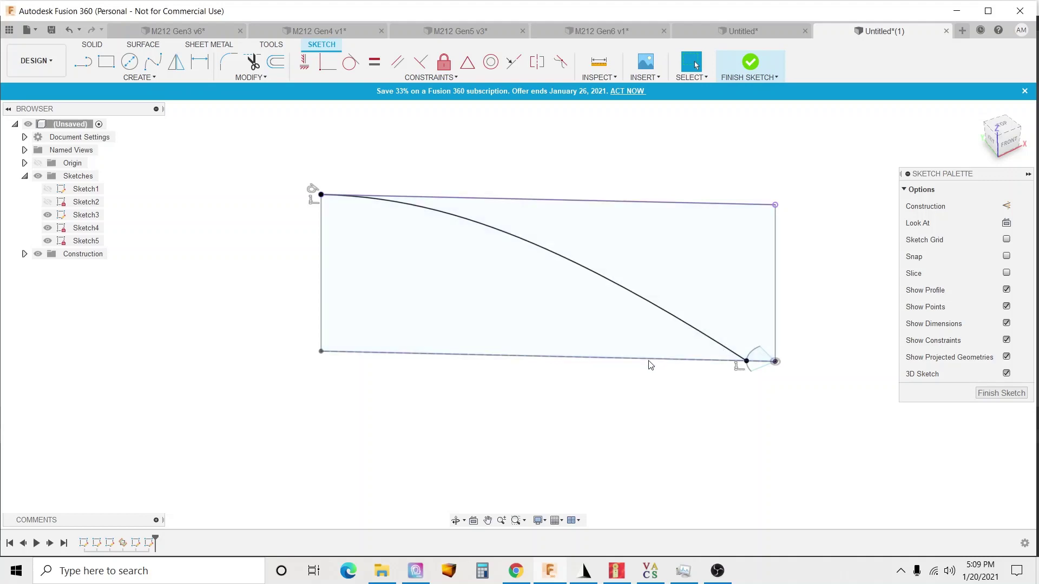
{"action": "left_click", "coordinate": [727, 349]}
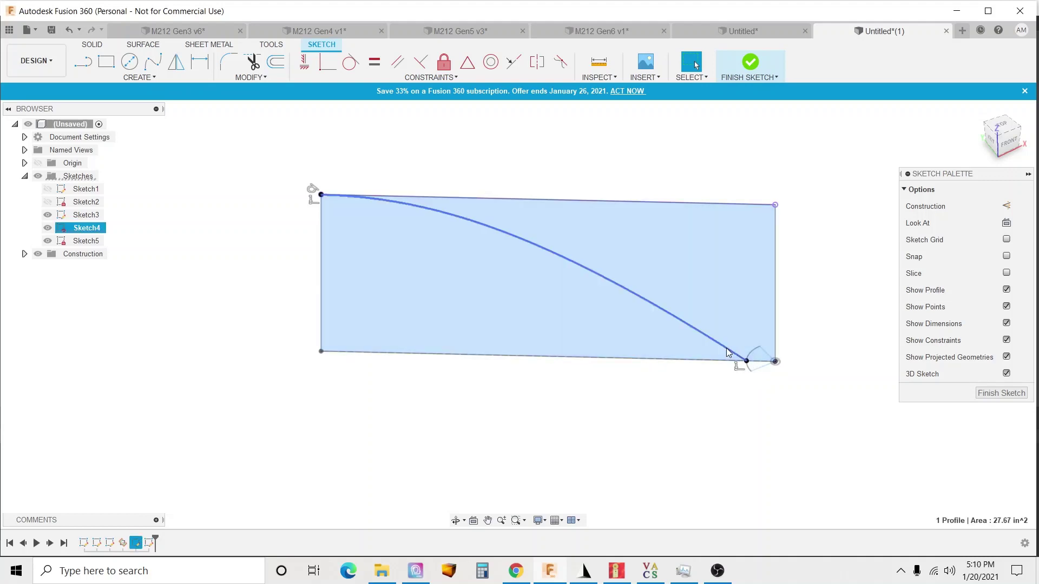
{"action": "left_click", "coordinate": [726, 348]}
{"action": "left_click", "coordinate": [814, 306]}
{"action": "left_click", "coordinate": [633, 280]}
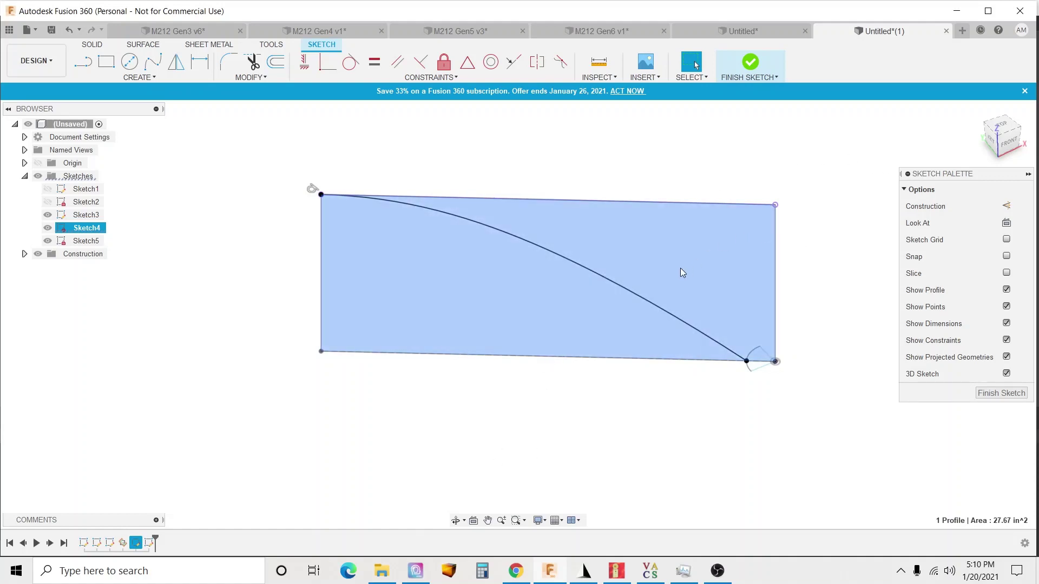
Step: Drag the horn spline's fit point right so the curve bows out and drops steeply, then finish the sketch
{"action": "left_click", "coordinate": [473, 521]}
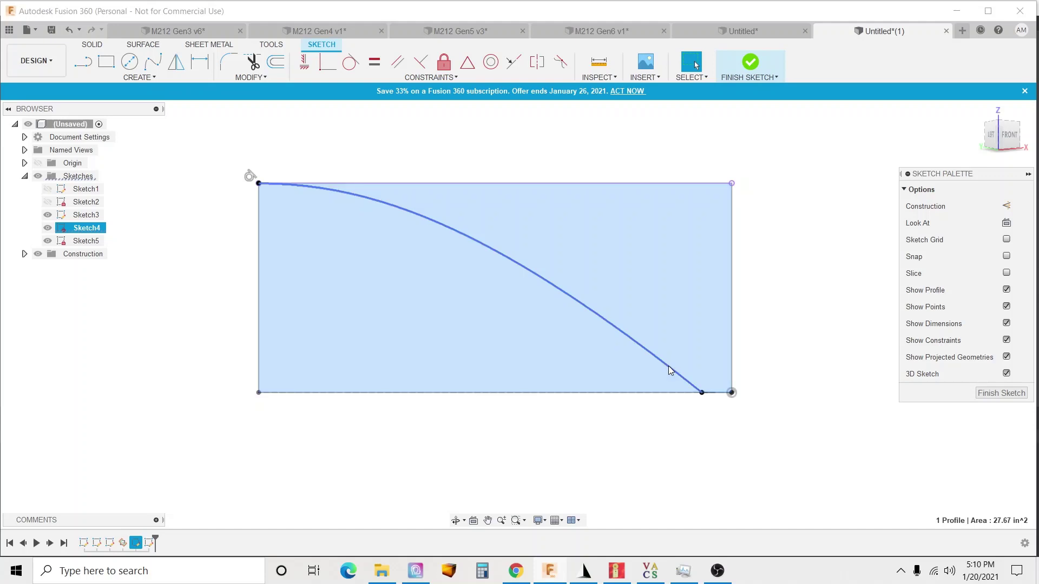
{"action": "left_click", "coordinate": [669, 365]}
{"action": "left_click_drag", "start_coordinate": [660, 362], "coordinate": [698, 356]}
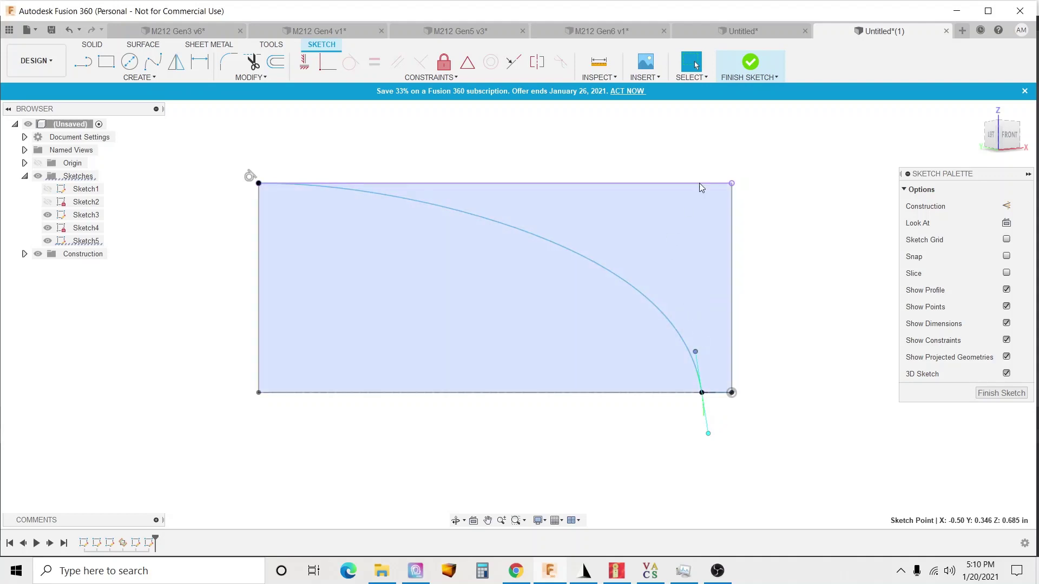
{"action": "left_click", "coordinate": [748, 65]}
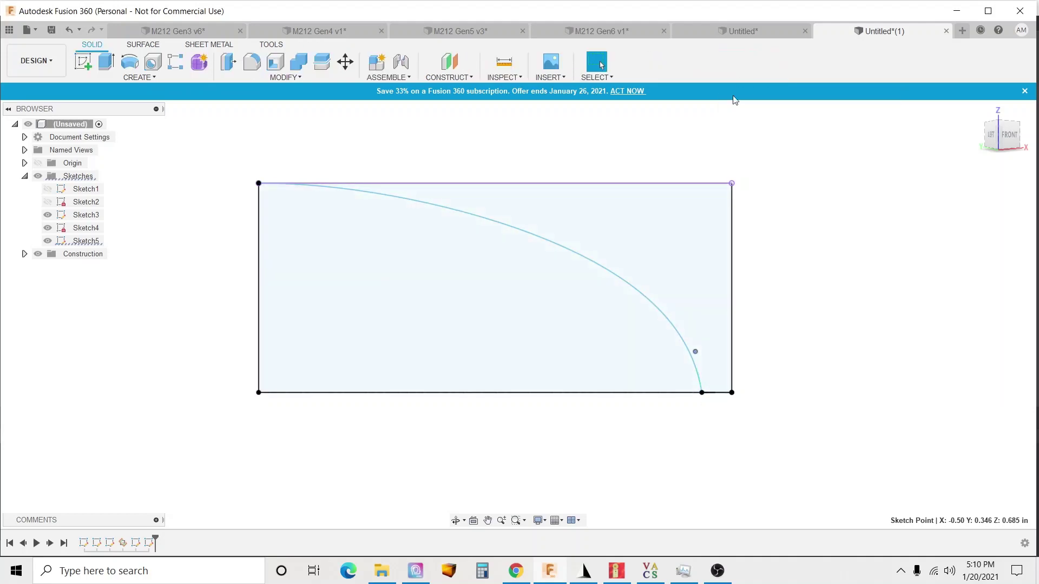
Step: Show Sketch1 and start a new sketch on its rectangle
{"action": "mouse_move", "coordinate": [789, 179]}
{"action": "middle_mouse_down", "text": "shift"}
{"action": "mouse_move", "coordinate": [759, 209]}
{"action": "mouse_move", "coordinate": [722, 223]}
{"action": "mouse_move", "coordinate": [617, 169]}
{"action": "mouse_move", "coordinate": [639, 262]}
{"action": "mouse_move", "coordinate": [680, 241]}
{"action": "middle_mouse_up", "text": "shift"}
{"action": "left_click", "coordinate": [47, 189]}
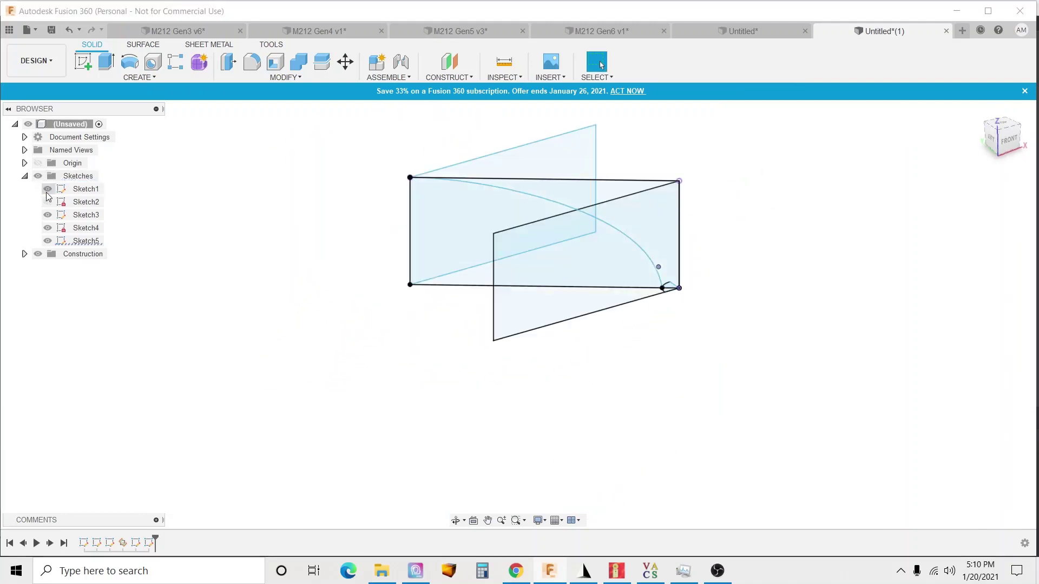
{"action": "scroll", "coordinate": [749, 204], "scroll_direction": "up", "scroll_amount": 2}
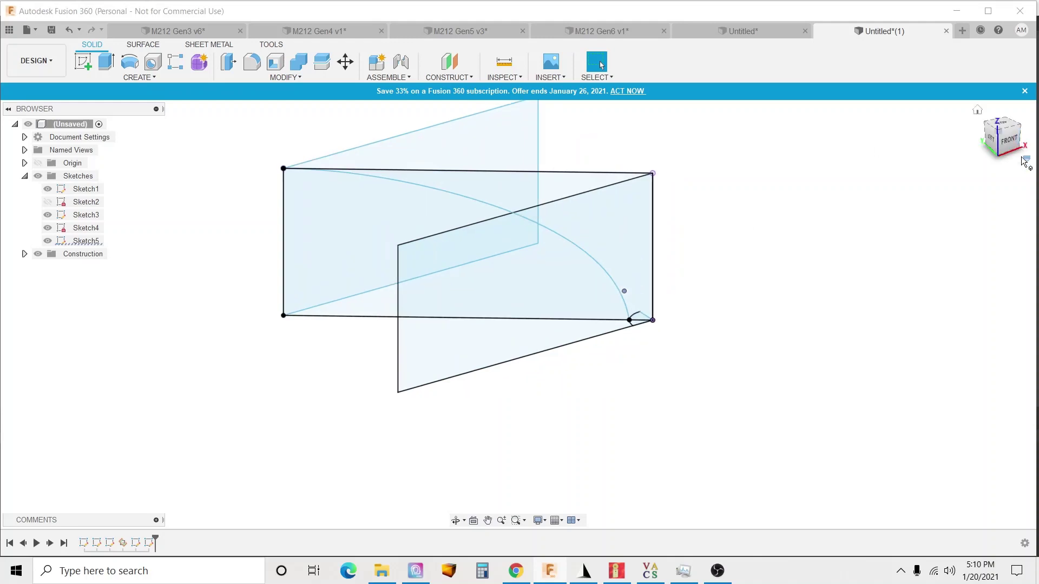
{"action": "left_click", "coordinate": [1011, 141]}
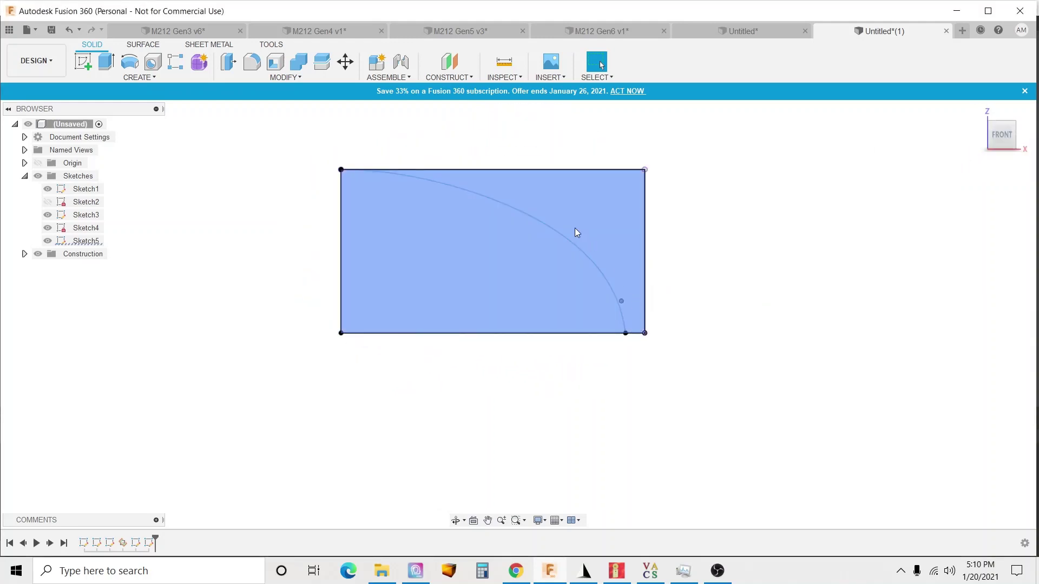
{"action": "middle_click_drag", "start_coordinate": [569, 219], "coordinate": [325, 153], "text": "shift"}
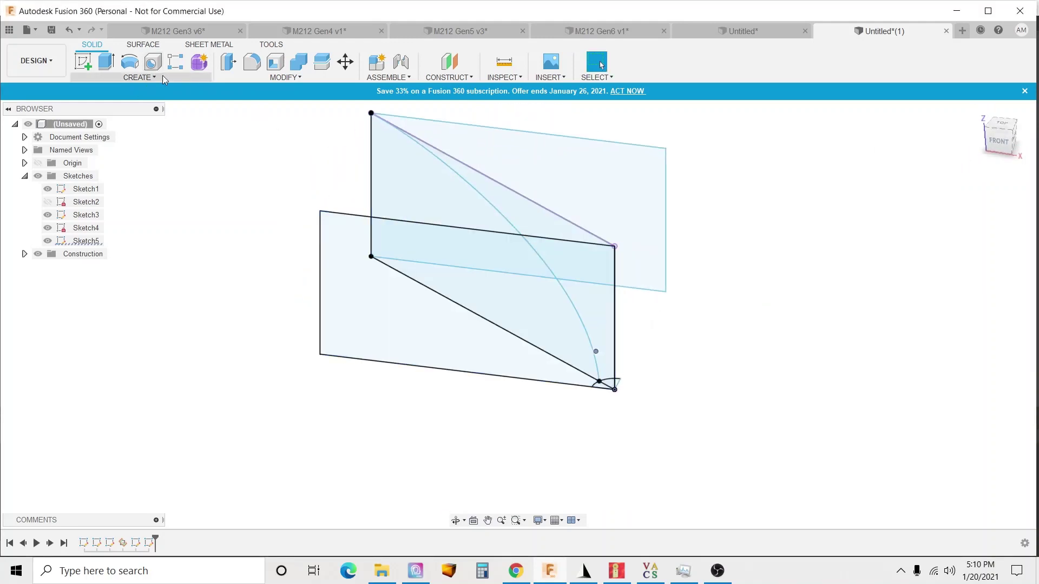
{"action": "left_click", "coordinate": [82, 61]}
{"action": "left_click", "coordinate": [378, 264]}
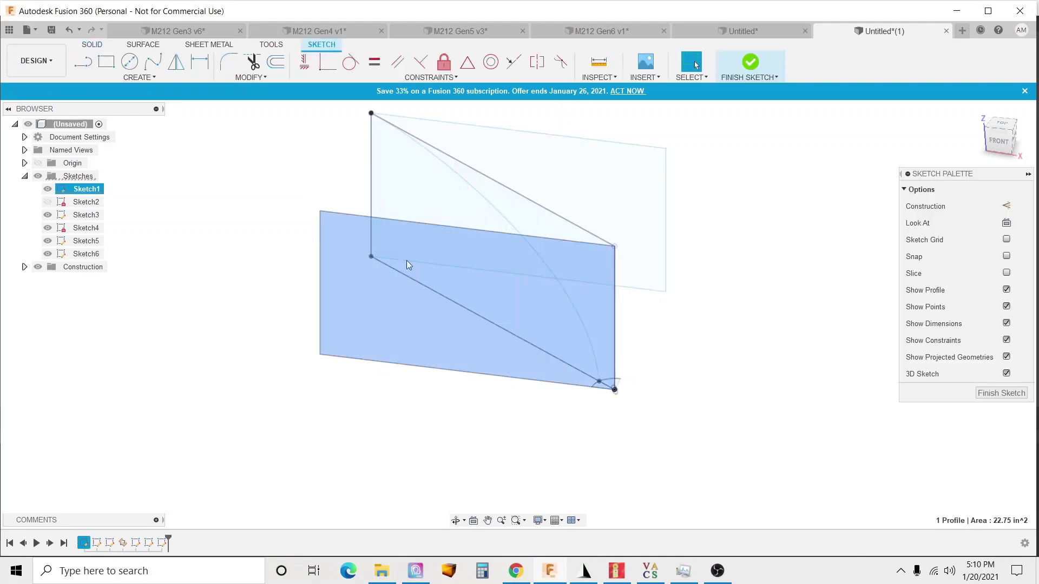
Step: Draw a spline from the rectangle's top corner to its bottom corner, tangent to the top edge
{"action": "left_click", "coordinate": [154, 61]}
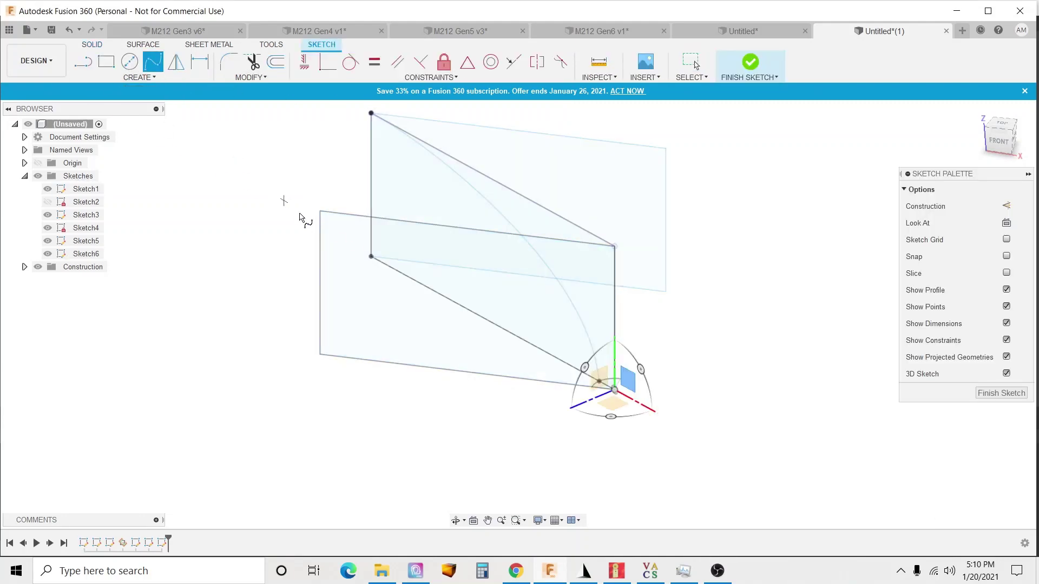
{"action": "left_click", "coordinate": [318, 212]}
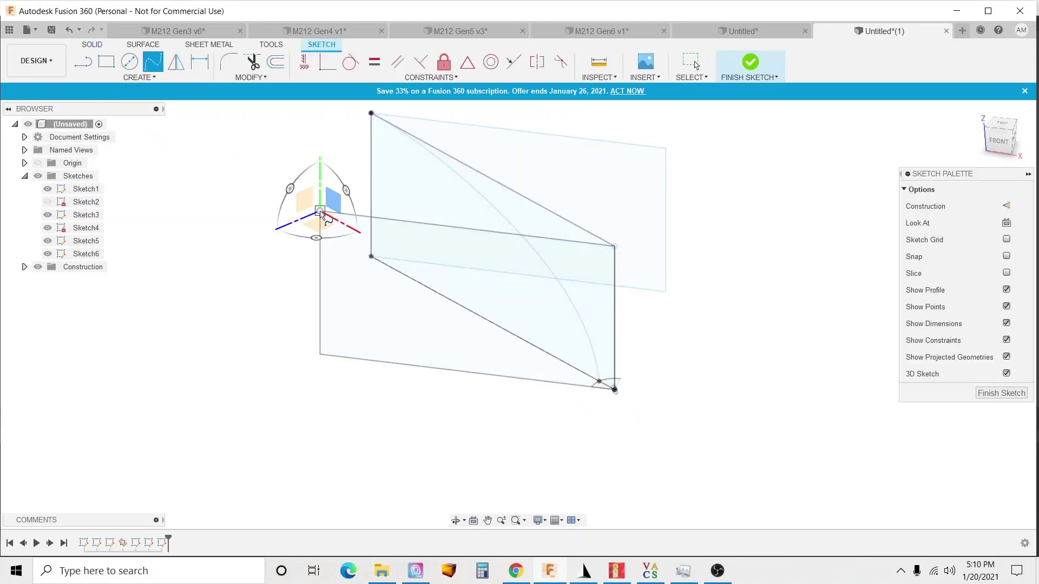
{"action": "double_click", "coordinate": [595, 390]}
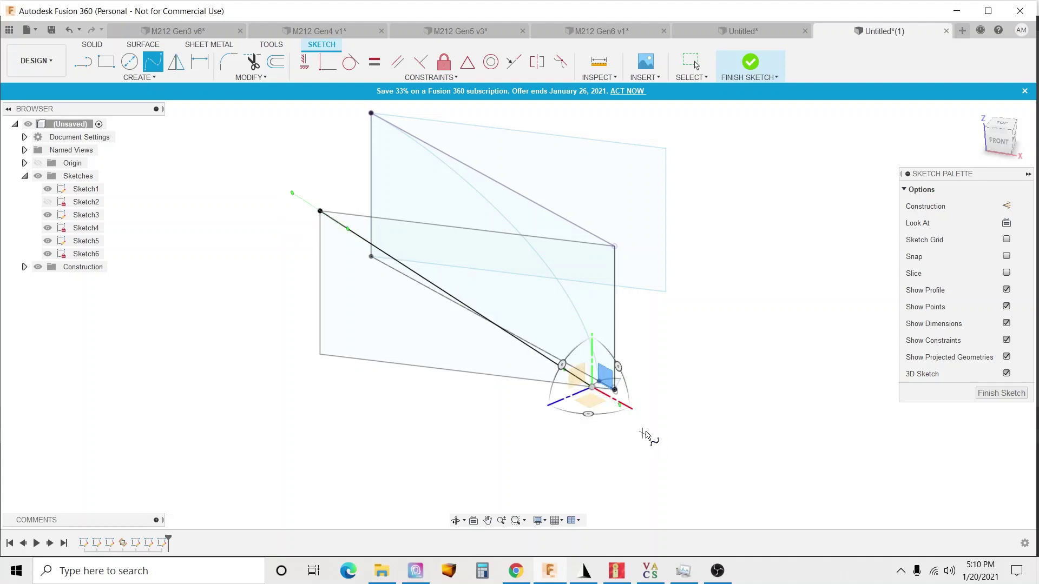
{"action": "left_click", "coordinate": [350, 62]}
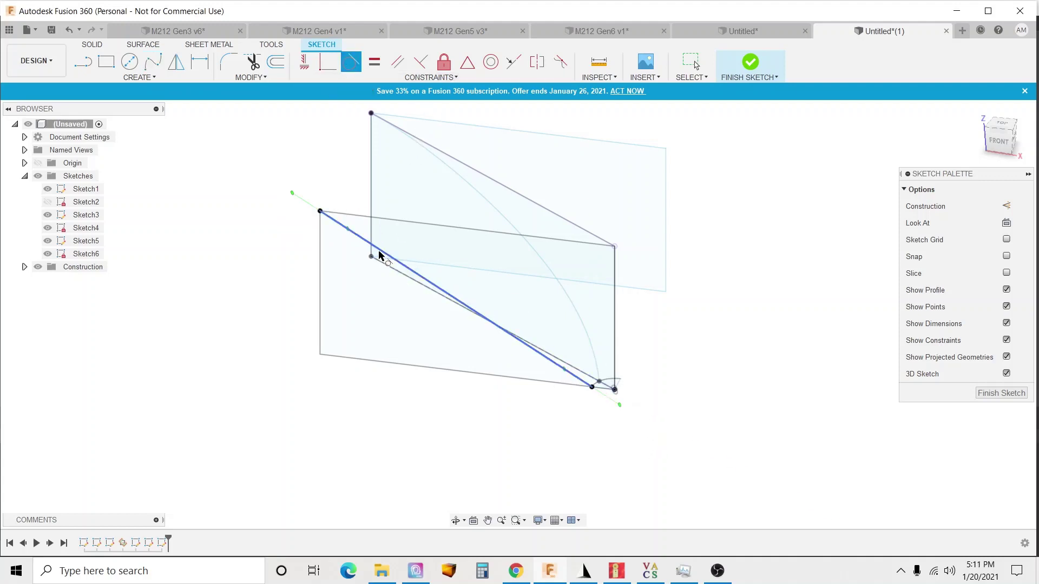
{"action": "left_click", "coordinate": [377, 250]}
{"action": "left_click", "coordinate": [383, 220]}
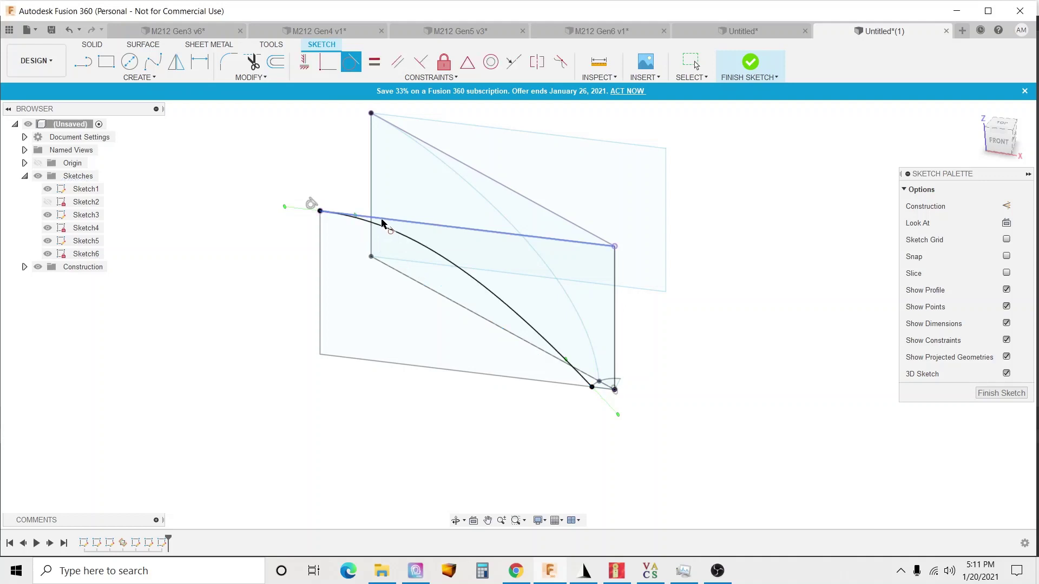
{"action": "scroll", "coordinate": [610, 388], "scroll_direction": "up", "scroll_amount": 3}
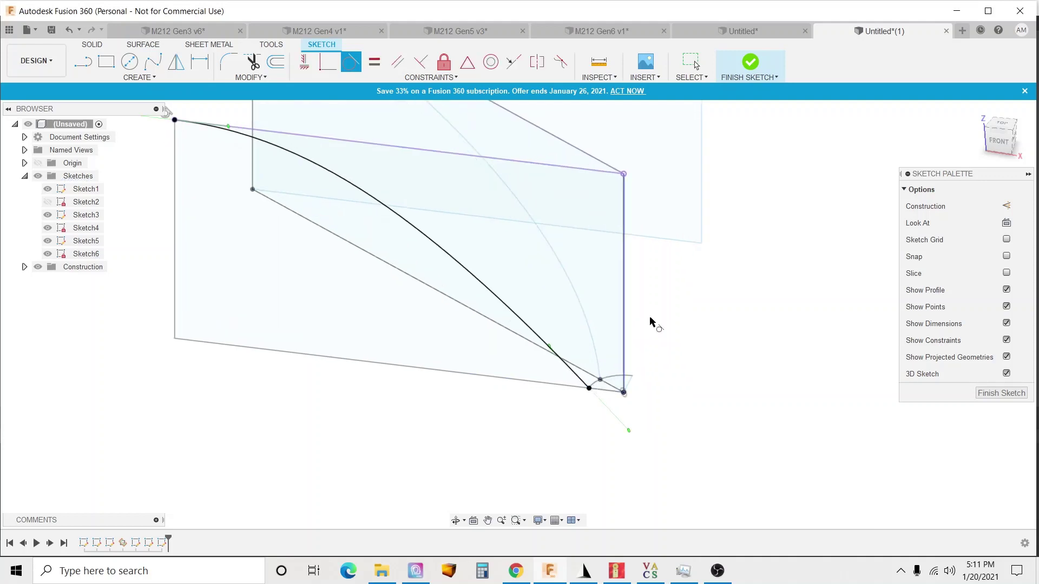
{"action": "left_click", "coordinate": [1000, 142]}
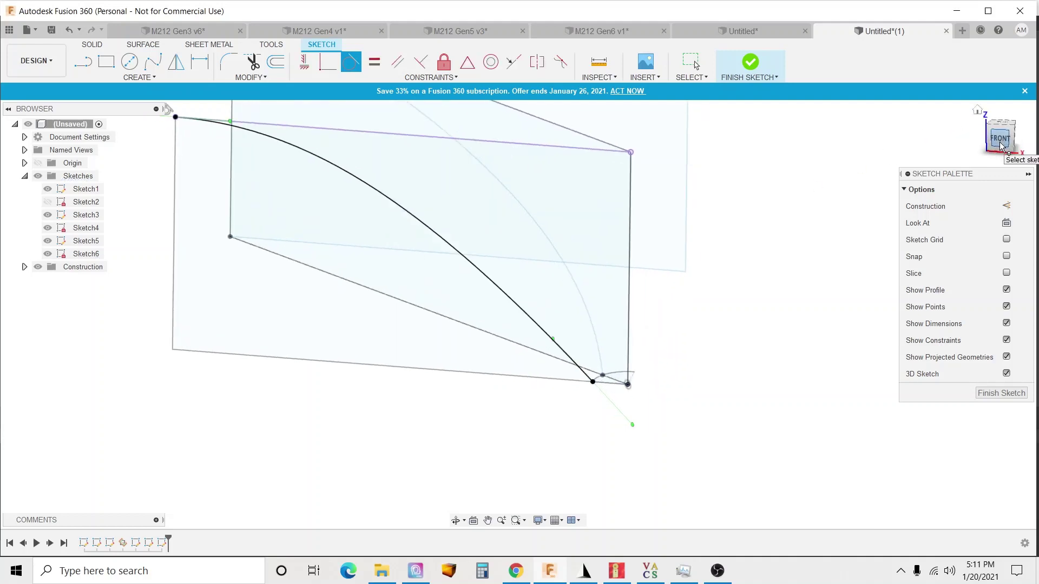
Step: Move the new spline's fit point outward 0.437 in along X with Move/Copy
{"action": "key", "text": "Escape"}
{"action": "left_click", "coordinate": [567, 320]}
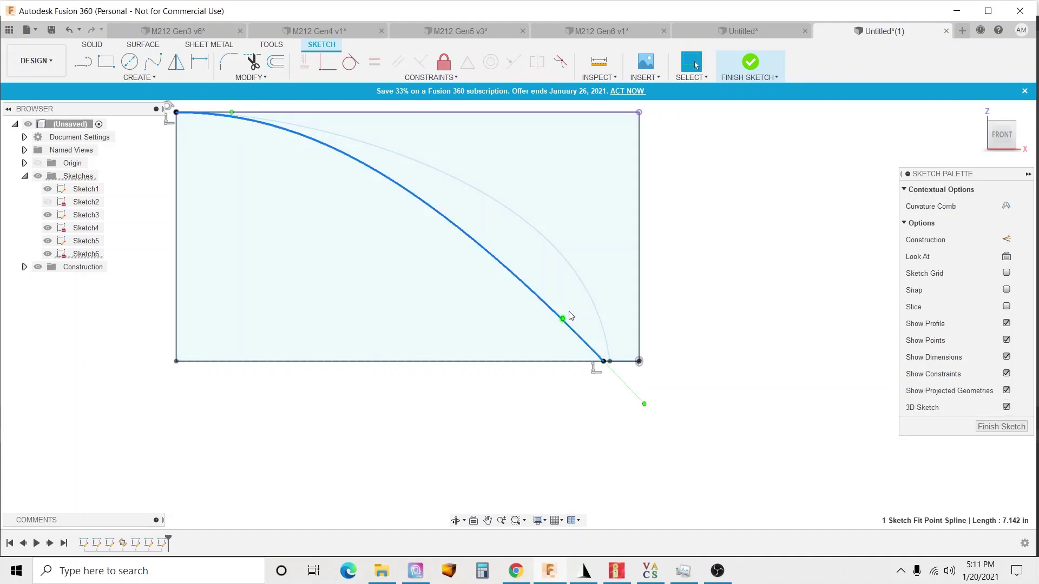
{"action": "left_click", "coordinate": [562, 317]}
{"action": "key", "text": "m"}
{"action": "left_click_drag", "start_coordinate": [565, 322], "coordinate": [600, 326]}
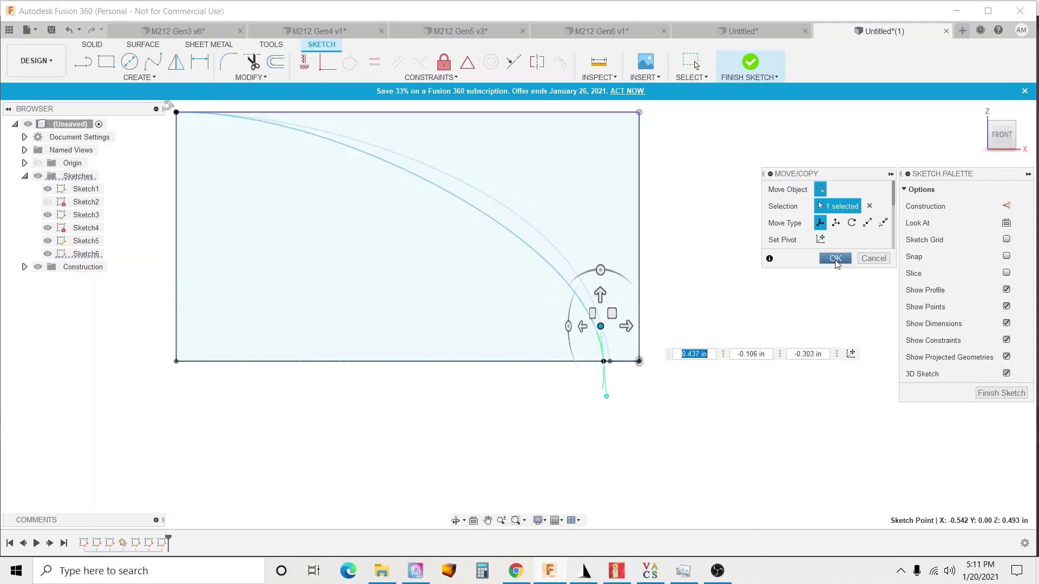
Step: Confirm the point move, hide Sketch1, lower the horn spline's end tangent, and finish the sketch
{"action": "left_click", "coordinate": [836, 259]}
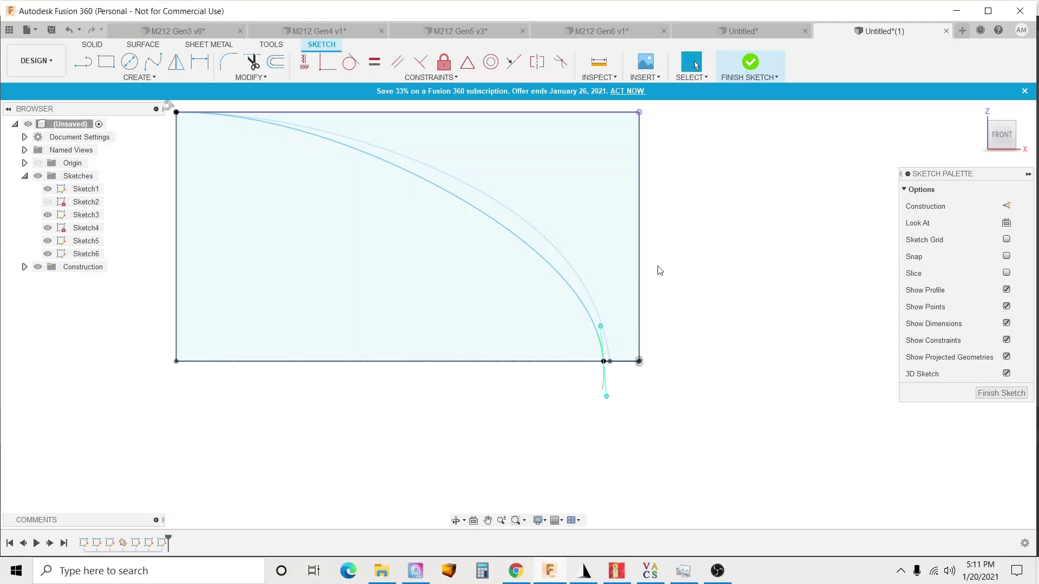
{"action": "left_click", "coordinate": [78, 242]}
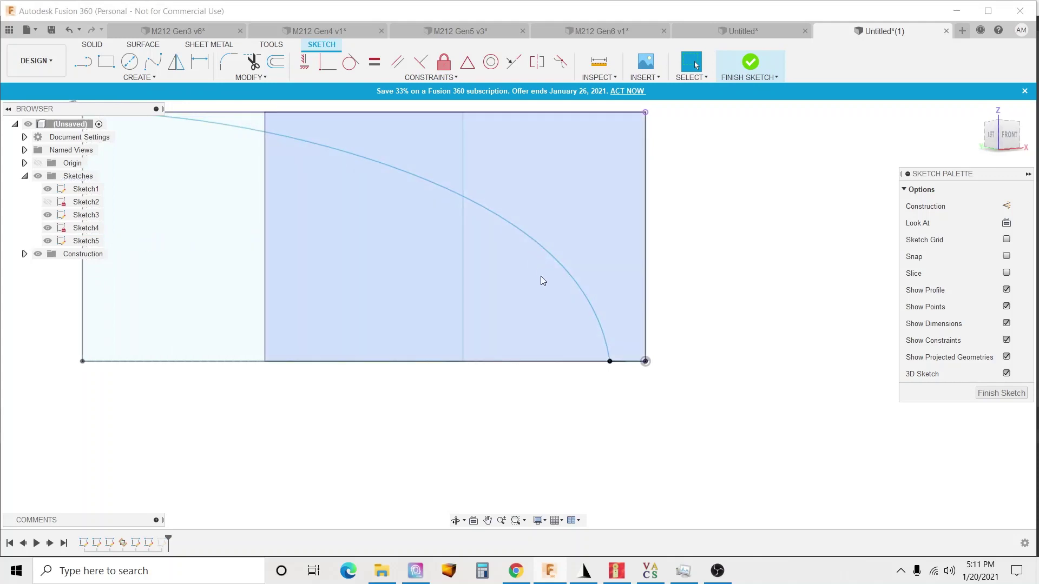
{"action": "left_click", "coordinate": [47, 190]}
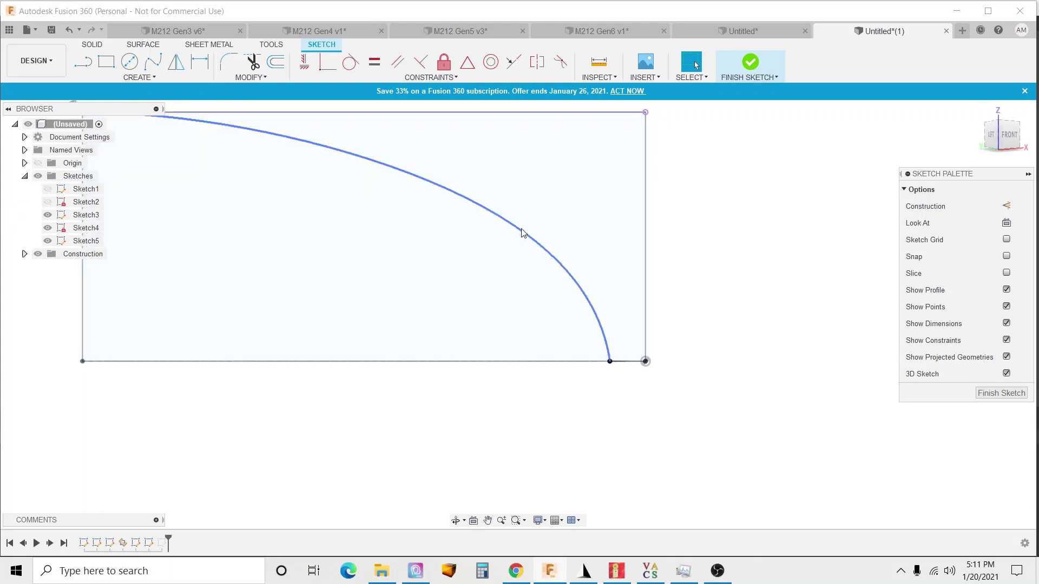
{"action": "left_click", "coordinate": [523, 232]}
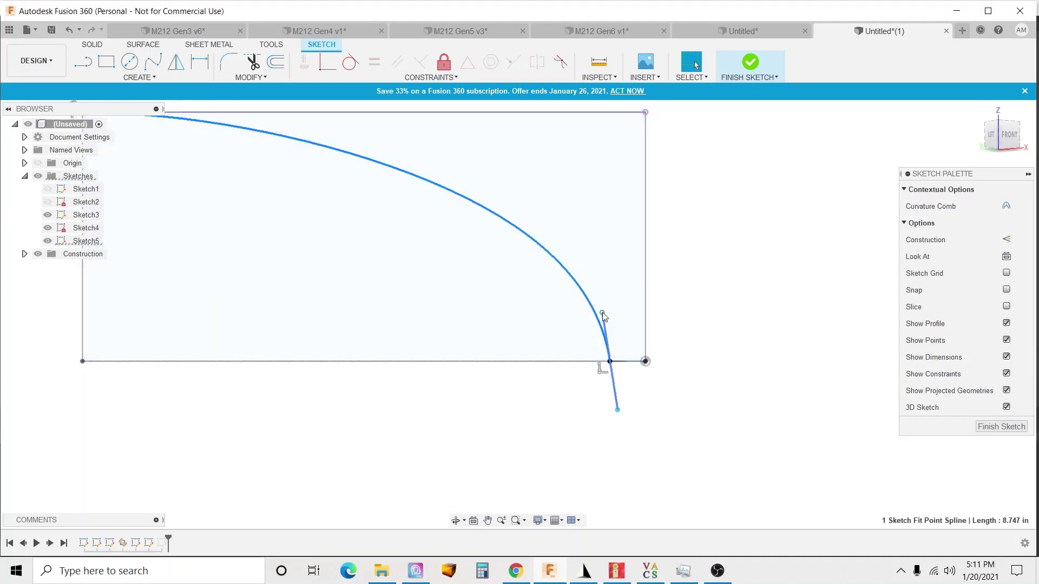
{"action": "left_click_drag", "start_coordinate": [602, 313], "coordinate": [608, 349]}
{"action": "left_click", "coordinate": [749, 63]}
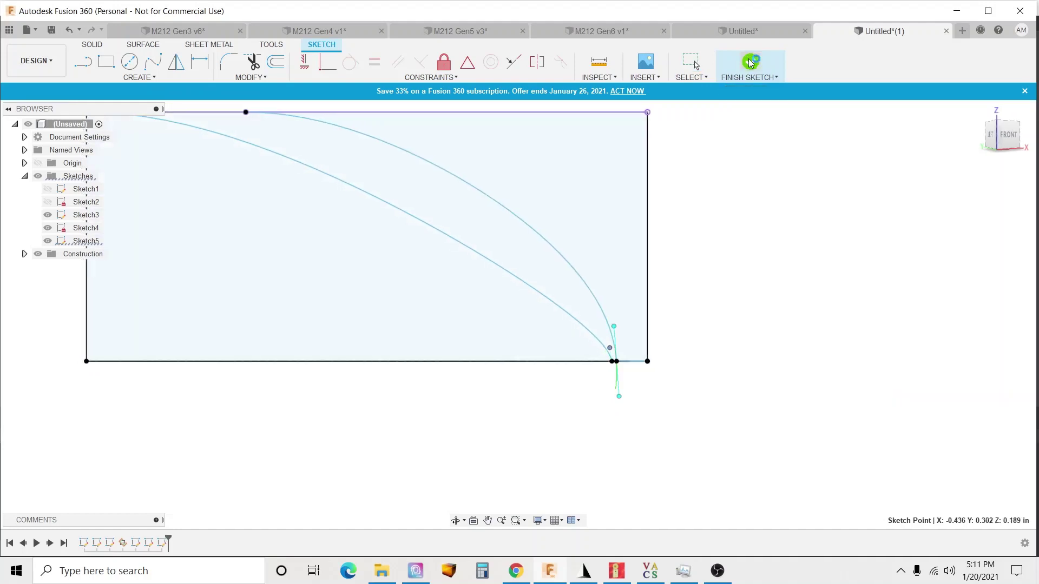
Step: Reopen Sketch6 for editing, viewed flat from the front
{"action": "mouse_move", "coordinate": [687, 274]}
{"action": "middle_mouse_down", "text": "shift"}
{"action": "mouse_move", "coordinate": [684, 265]}
{"action": "mouse_move", "coordinate": [630, 268]}
{"action": "middle_mouse_up", "text": "shift"}
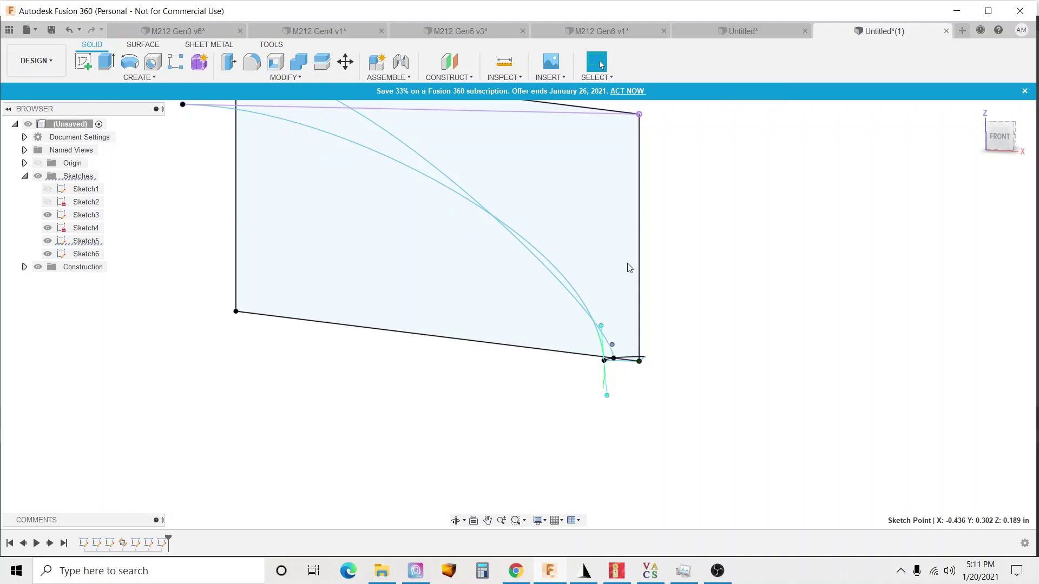
{"action": "double_click", "coordinate": [86, 254]}
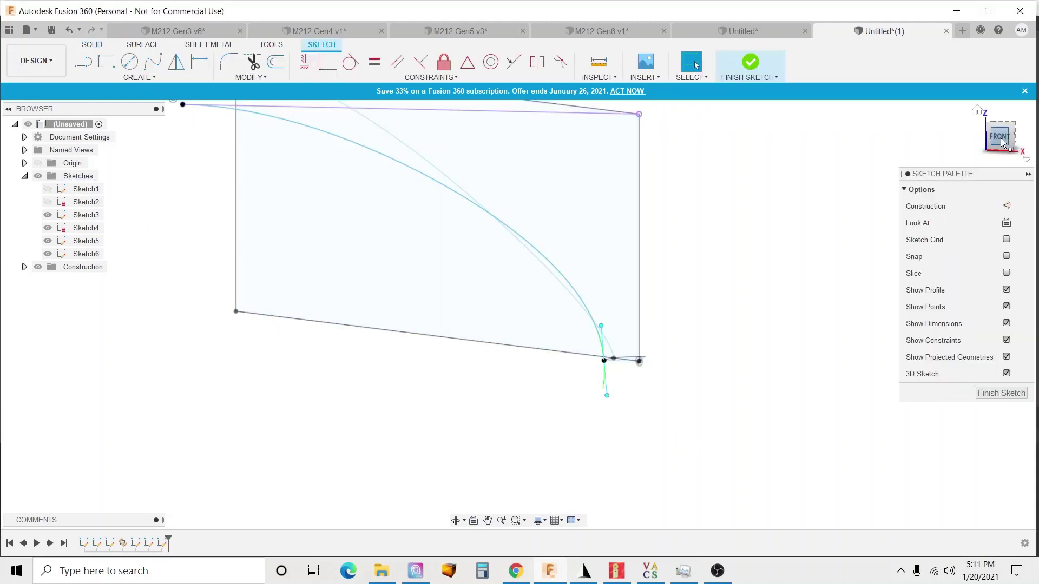
{"action": "left_click", "coordinate": [1000, 135]}
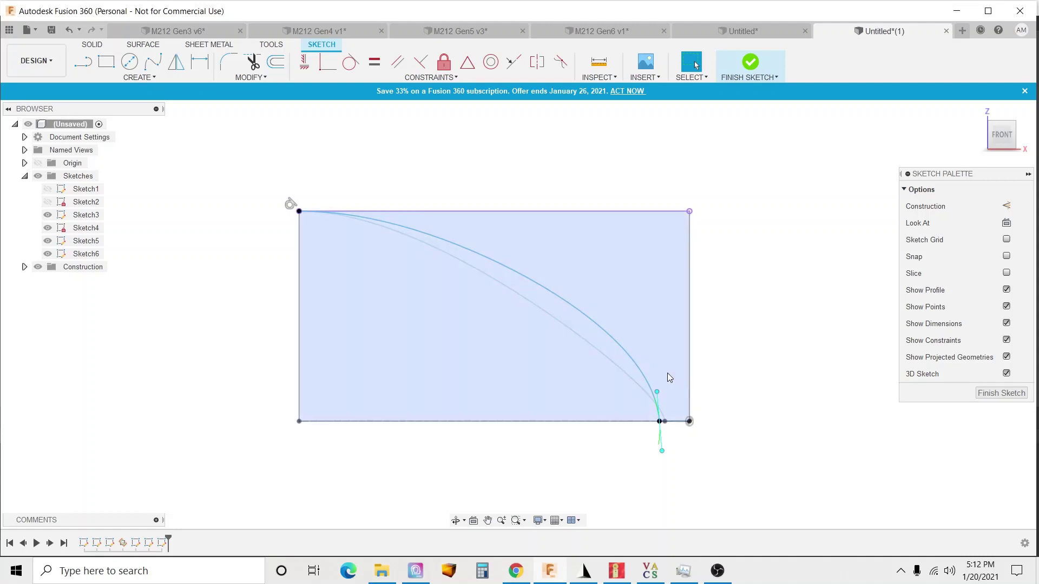
Step: Finish Sketch6, show Sketch2, and start a new sketch on its rectangle
{"action": "left_click", "coordinate": [749, 66]}
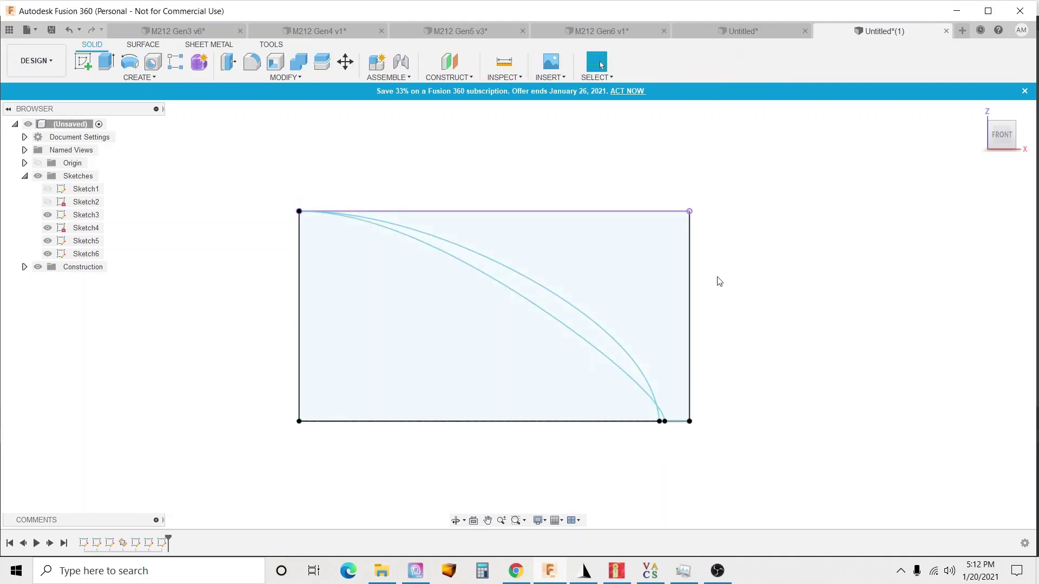
{"action": "left_click", "coordinate": [48, 202]}
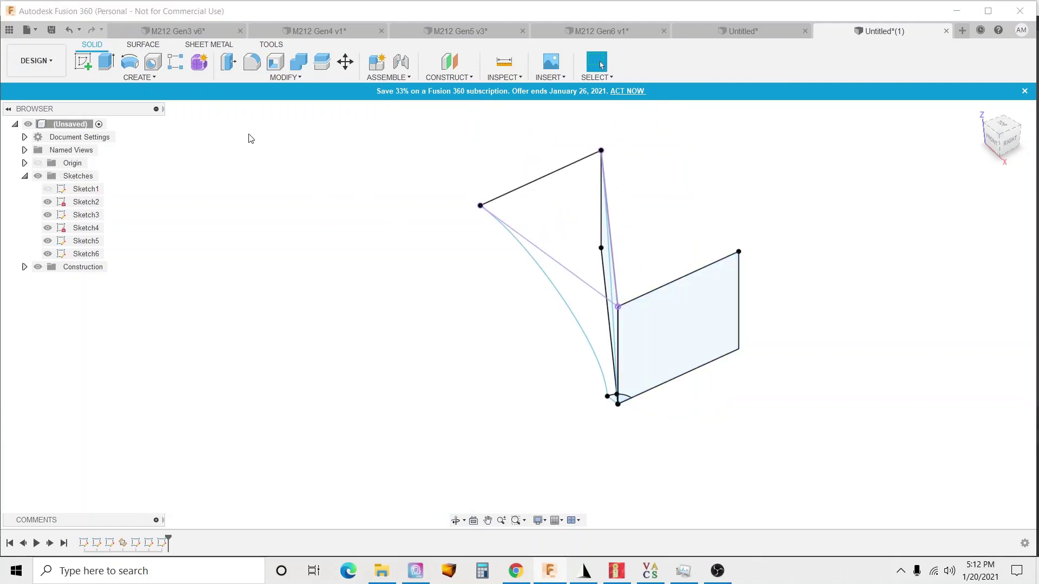
{"action": "left_click", "coordinate": [83, 62]}
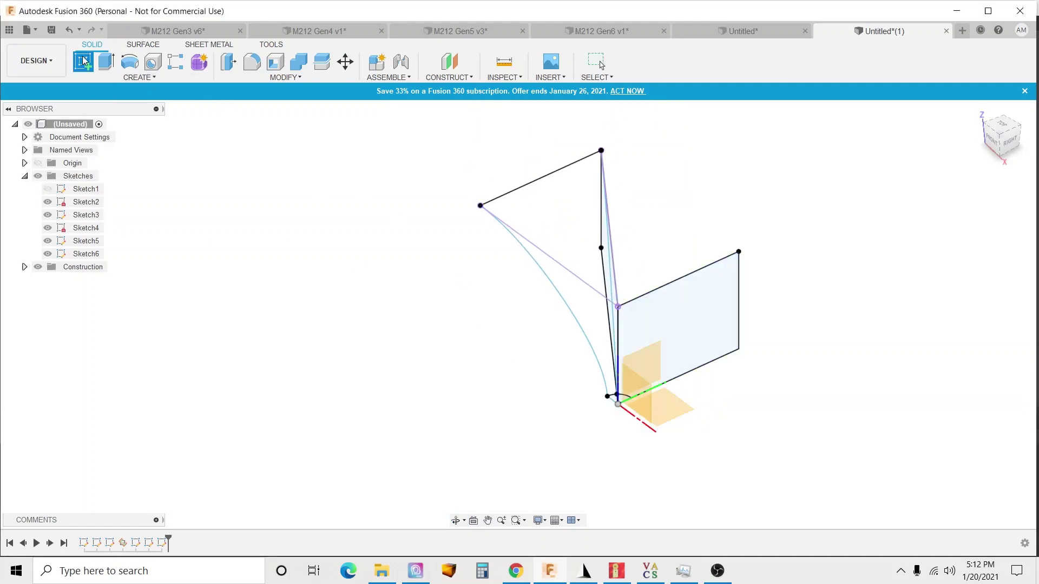
{"action": "left_click", "coordinate": [697, 309]}
Step: Start a spline at the side rectangle's bottom corner
{"action": "left_click", "coordinate": [153, 61]}
{"action": "mouse_move", "coordinate": [624, 364]}
{"action": "middle_mouse_down", "text": "shift"}
{"action": "mouse_move", "coordinate": [777, 399]}
{"action": "mouse_move", "coordinate": [715, 360]}
{"action": "middle_mouse_up", "text": "shift"}
{"action": "scroll", "coordinate": [600, 422], "scroll_direction": "up", "scroll_amount": 5}
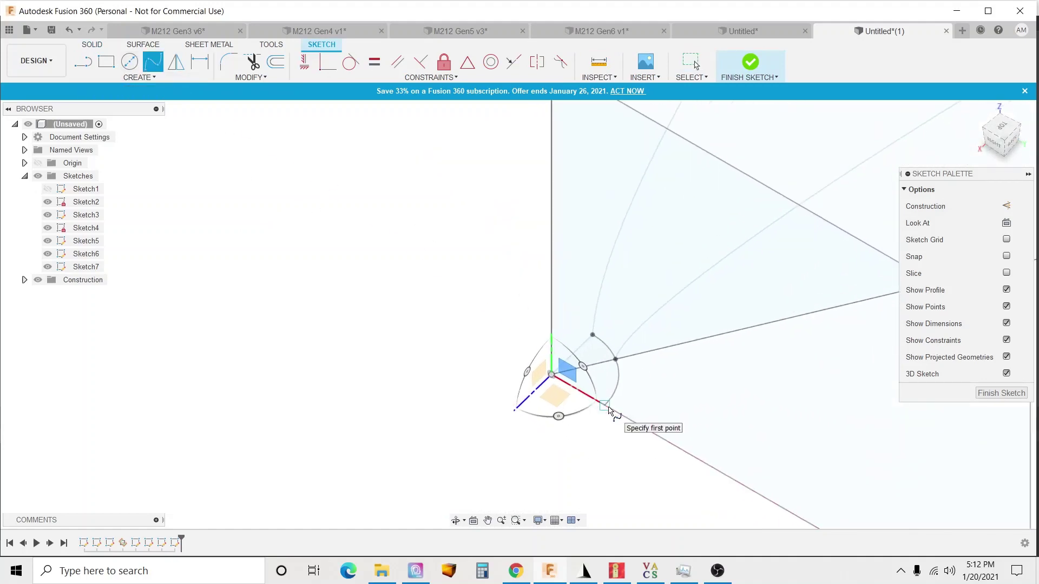
{"action": "scroll", "coordinate": [610, 409], "scroll_direction": "down", "scroll_amount": 4}
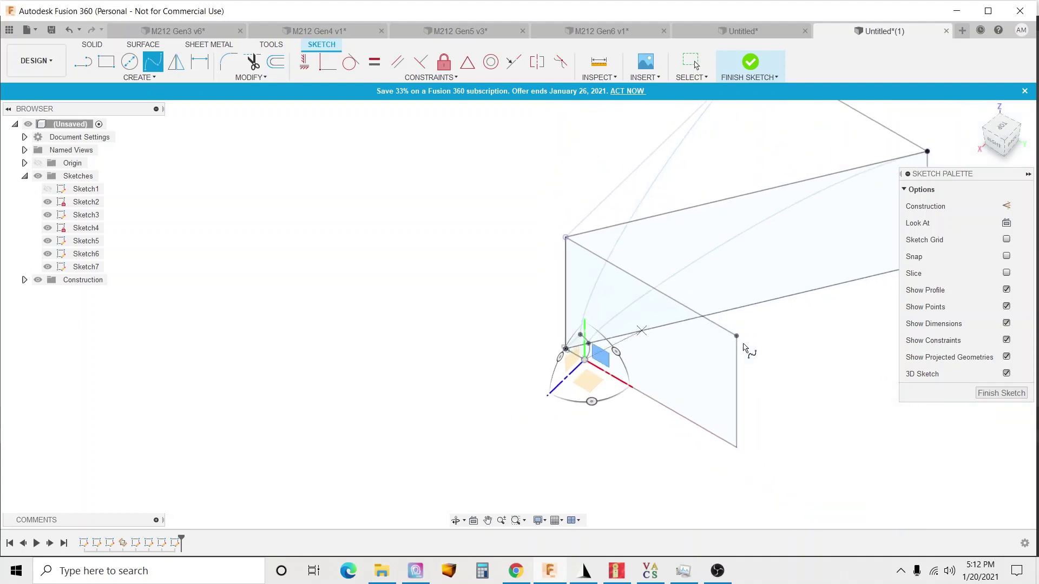
{"action": "left_click", "coordinate": [737, 337]}
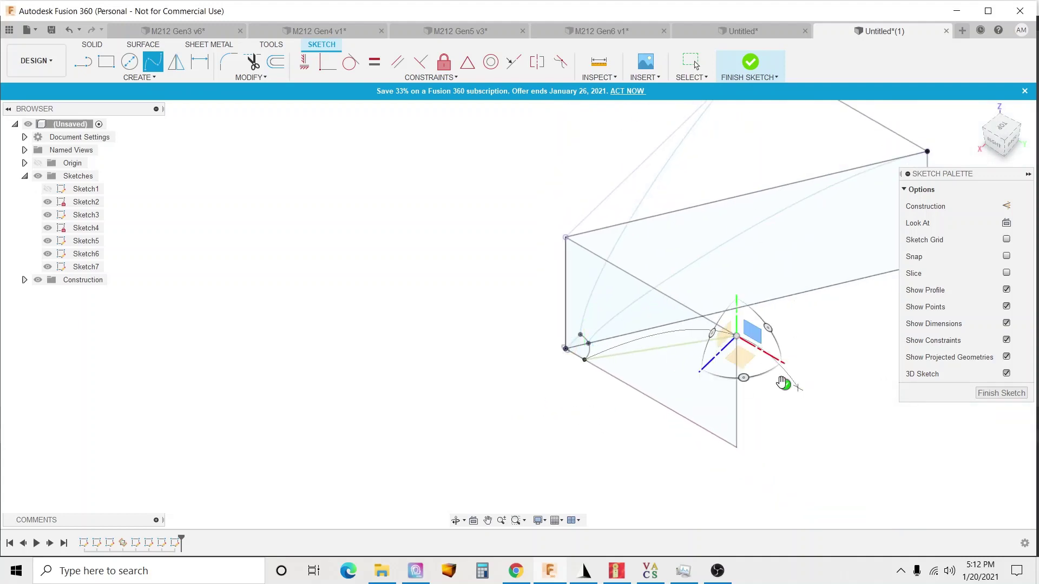
{"action": "middle_click_drag", "start_coordinate": [671, 373], "coordinate": [388, 157], "text": "shift"}
Step: Make the spline tangent to the top edge, reshape its lower end, and finish Sketch7
{"action": "left_click", "coordinate": [350, 62]}
{"action": "left_click", "coordinate": [730, 270]}
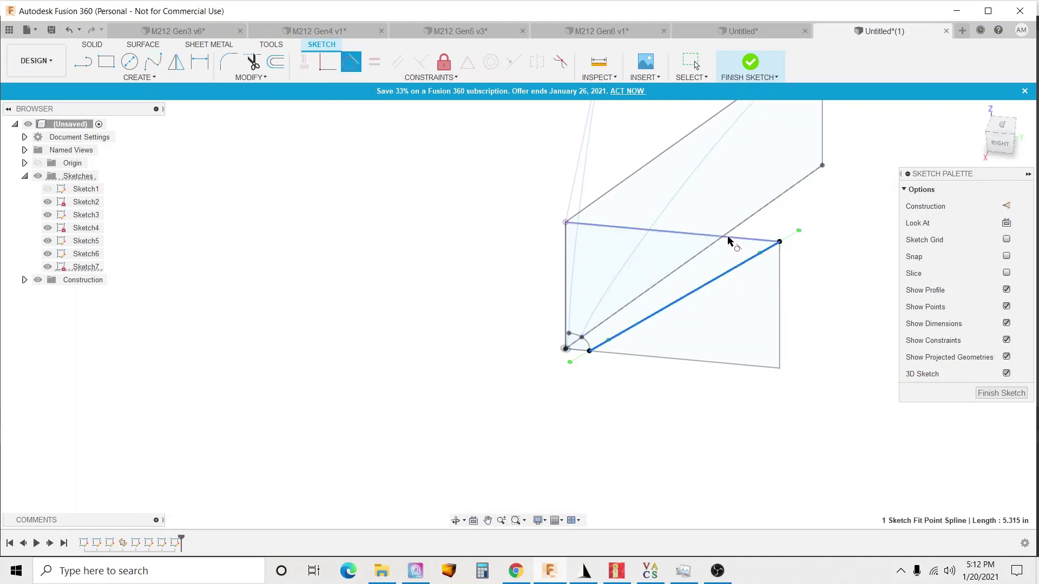
{"action": "left_click", "coordinate": [745, 239]}
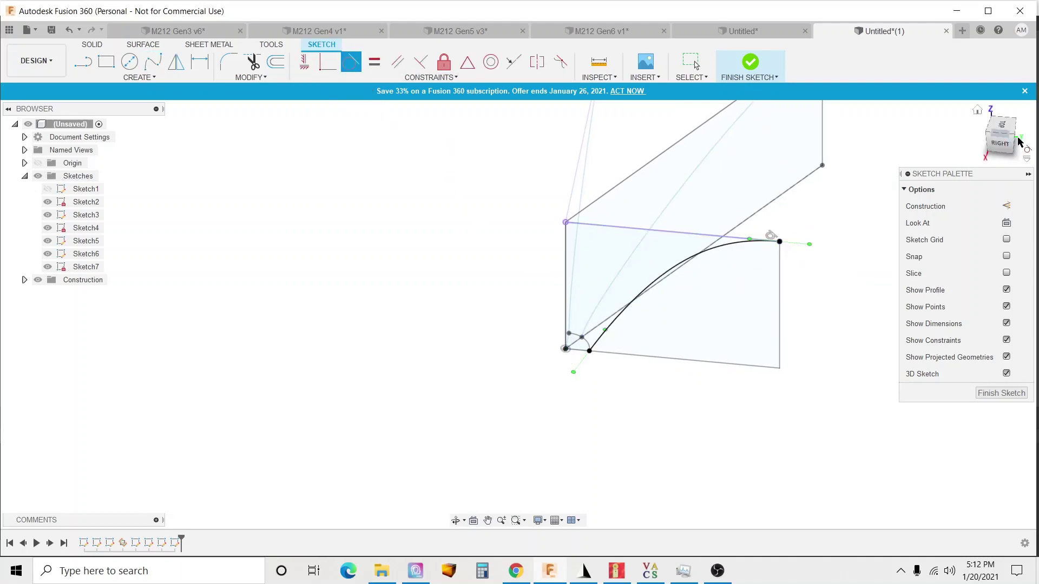
{"action": "left_click", "coordinate": [999, 144]}
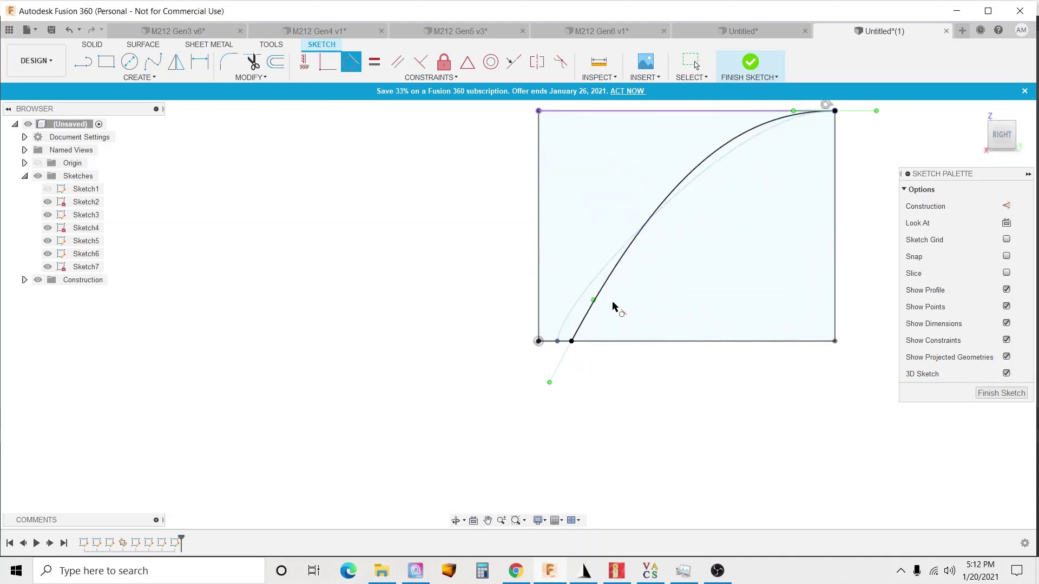
{"action": "key", "text": "Escape"}
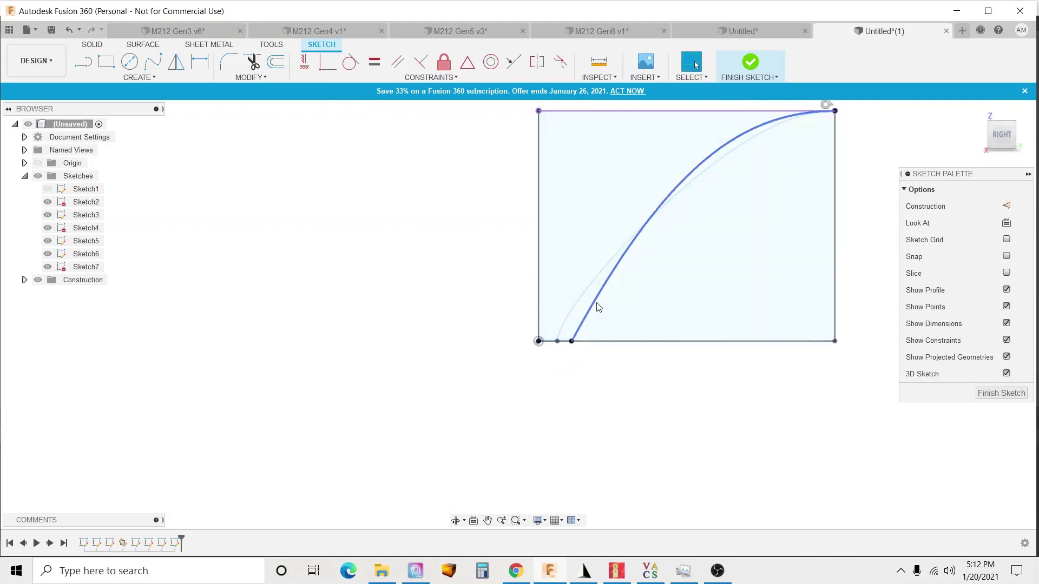
{"action": "left_click", "coordinate": [589, 317]}
{"action": "left_click_drag", "start_coordinate": [594, 304], "coordinate": [580, 310]}
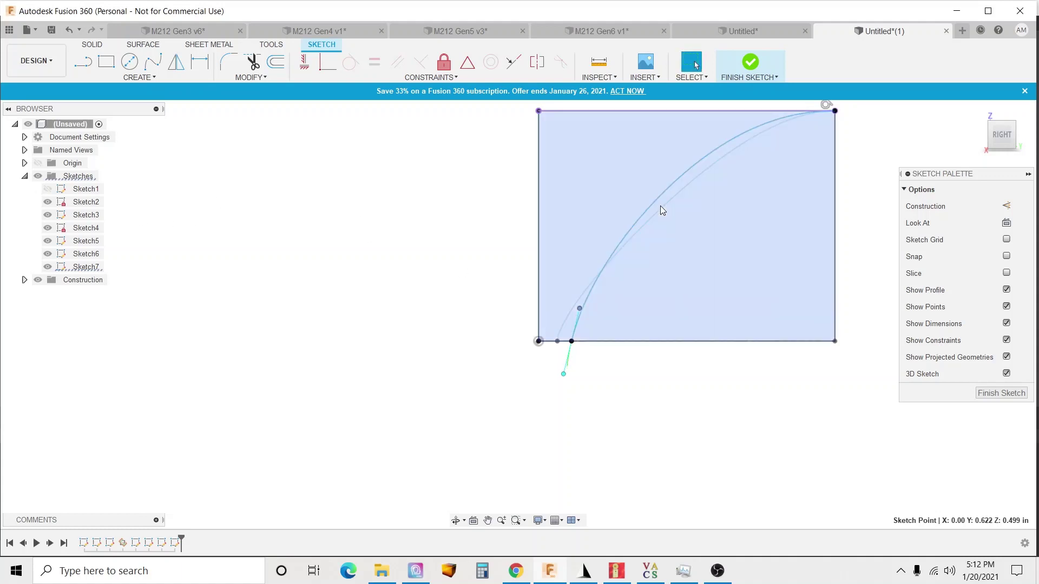
{"action": "left_click", "coordinate": [749, 64]}
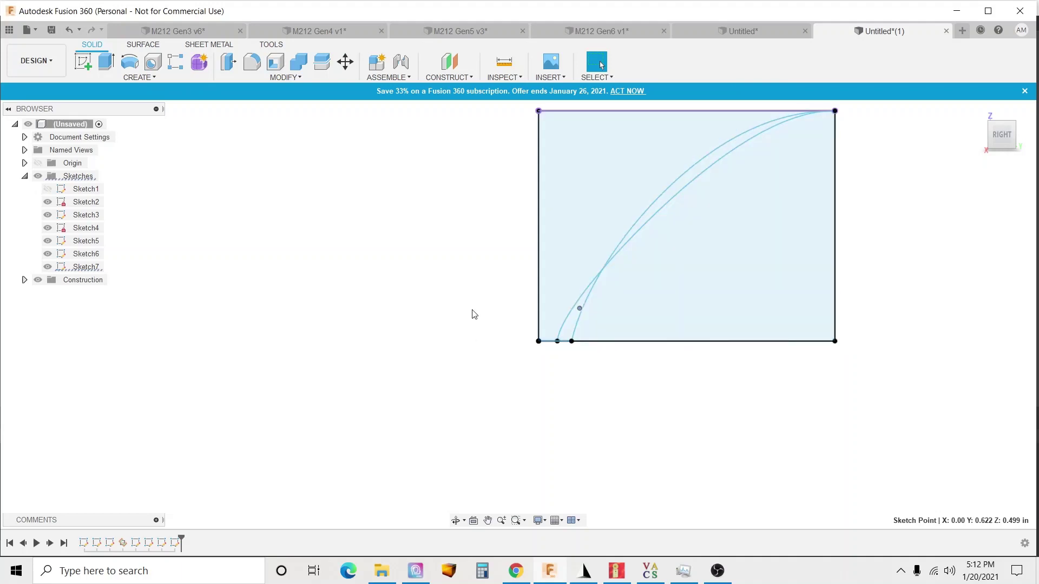
Step: Fit the view with F6, turn on Sketch1, and orbit to show all horn curves inside the box
{"action": "scroll", "coordinate": [633, 362], "scroll_direction": "down", "scroll_amount": 1}
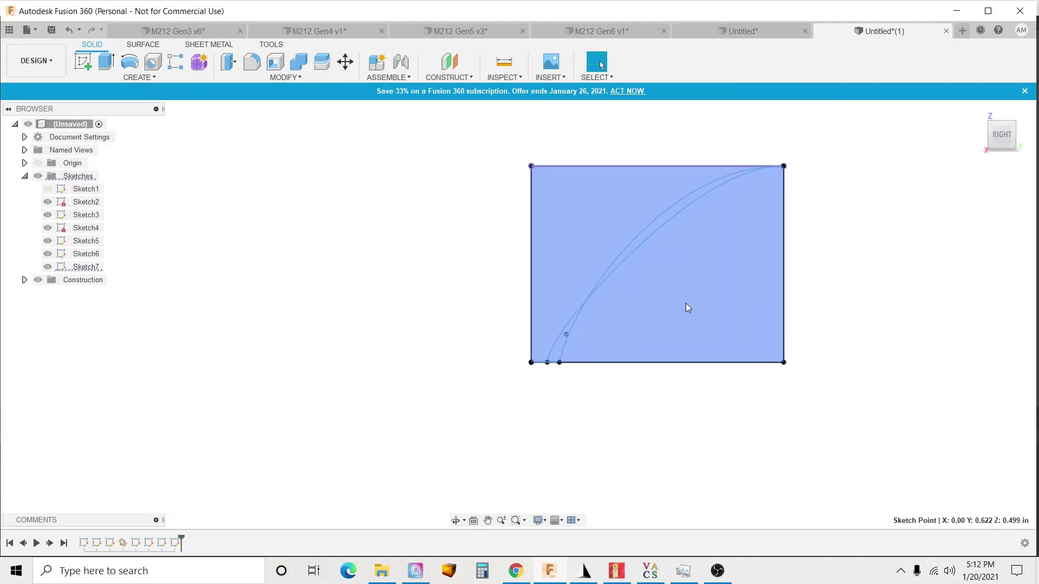
{"action": "middle_click_drag", "start_coordinate": [452, 287], "coordinate": [495, 307], "text": "shift"}
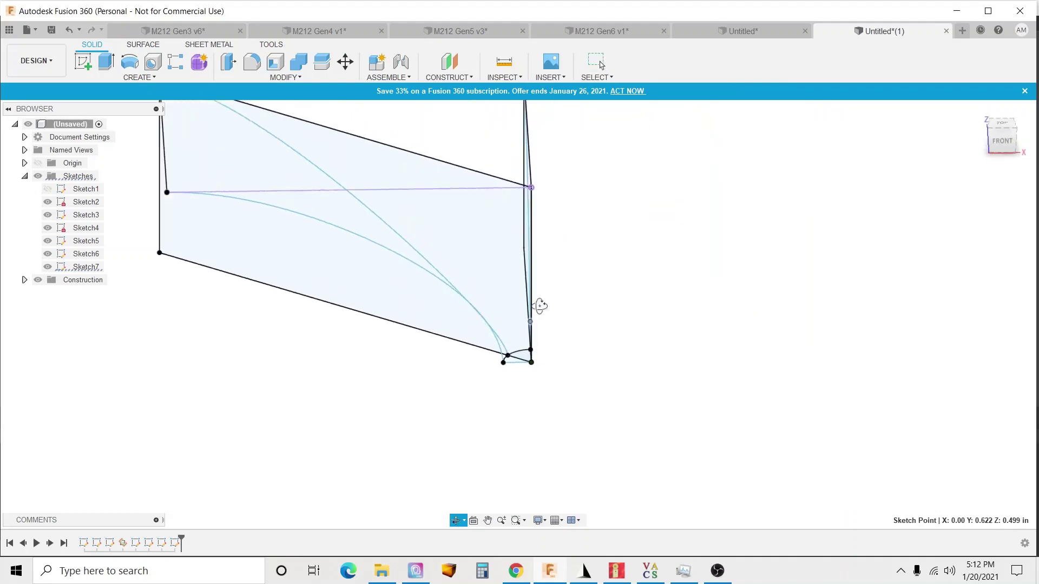
{"action": "mouse_move", "coordinate": [541, 301]}
{"action": "middle_mouse_down", "text": "shift"}
{"action": "mouse_move", "coordinate": [508, 278]}
{"action": "mouse_move", "coordinate": [485, 297]}
{"action": "mouse_move", "coordinate": [609, 377]}
{"action": "mouse_move", "coordinate": [563, 325]}
{"action": "middle_mouse_up", "text": "shift"}
{"action": "key", "text": "F6"}
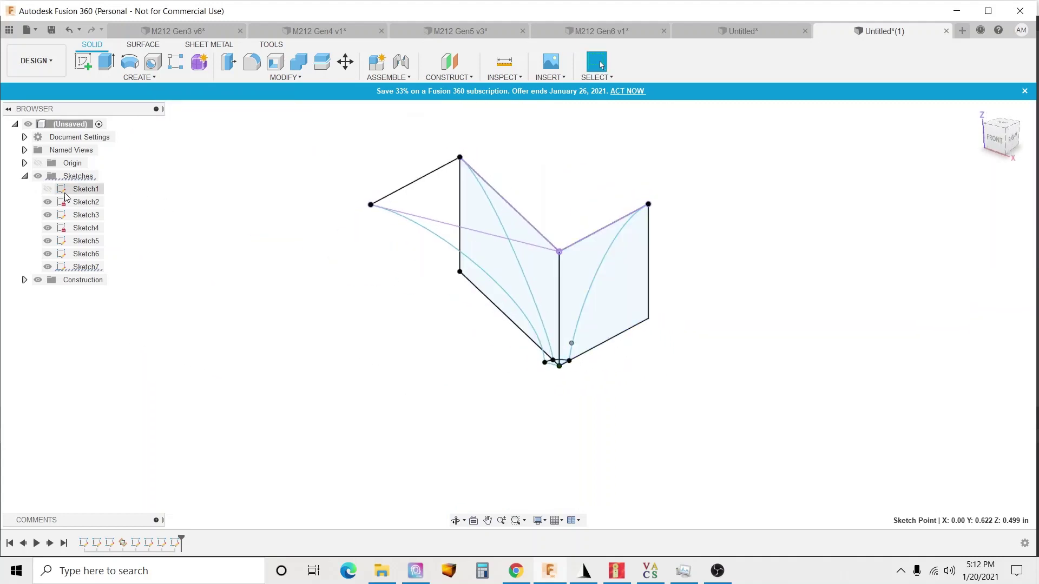
{"action": "left_click", "coordinate": [48, 189]}
{"action": "scroll", "coordinate": [661, 325], "scroll_direction": "up", "scroll_amount": 3}
{"action": "left_click", "coordinate": [598, 340]}
{"action": "middle_click_drag", "start_coordinate": [599, 340], "coordinate": [617, 277], "text": "shift"}
{"action": "left_click", "coordinate": [222, 122]}
Step: Try a surface loft between the two horn curves and cancel the self-intersecting result
{"action": "left_click", "coordinate": [142, 47]}
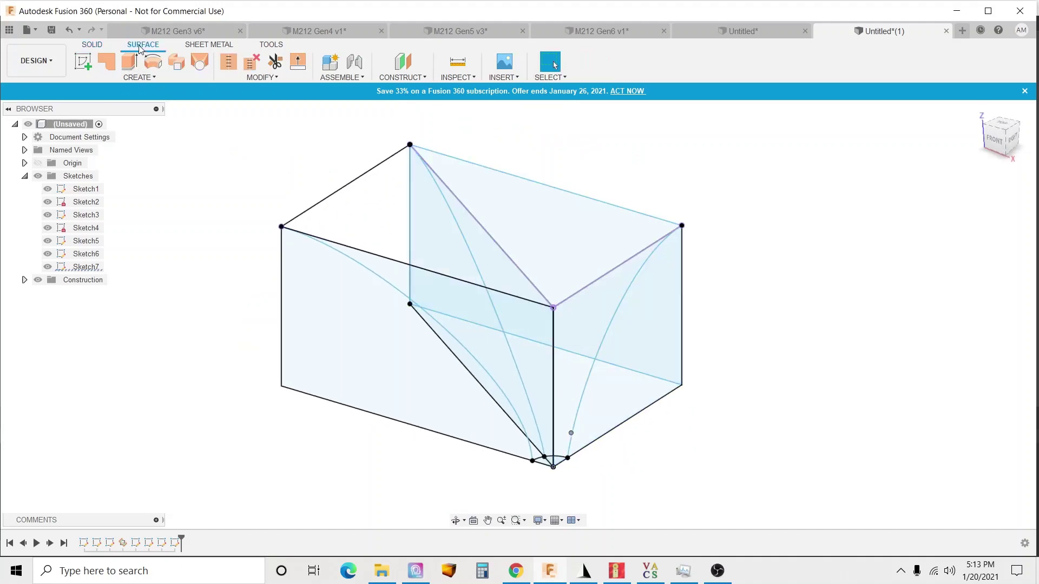
{"action": "left_click", "coordinate": [199, 61]}
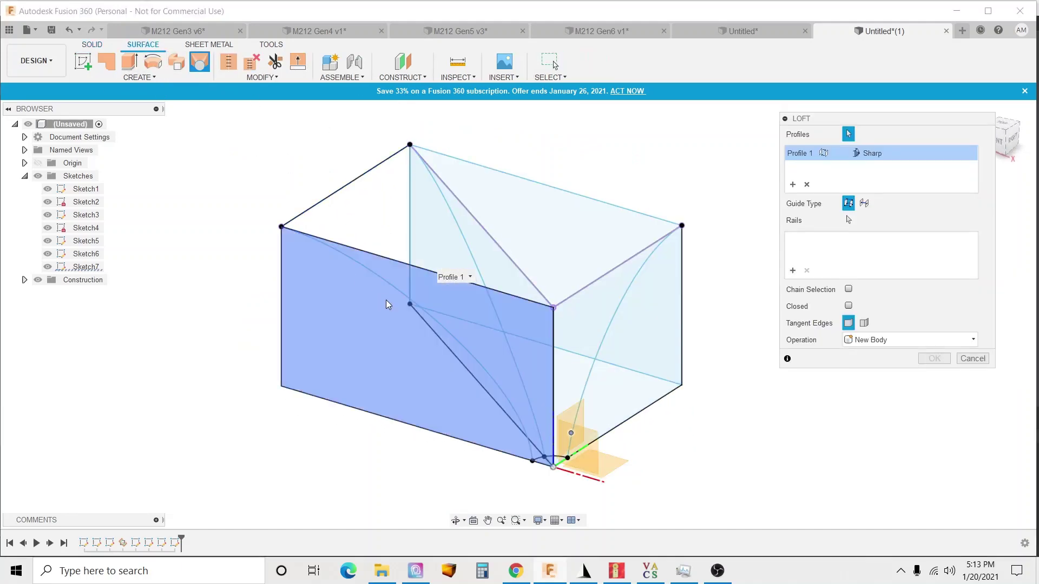
{"action": "left_click", "coordinate": [405, 301]}
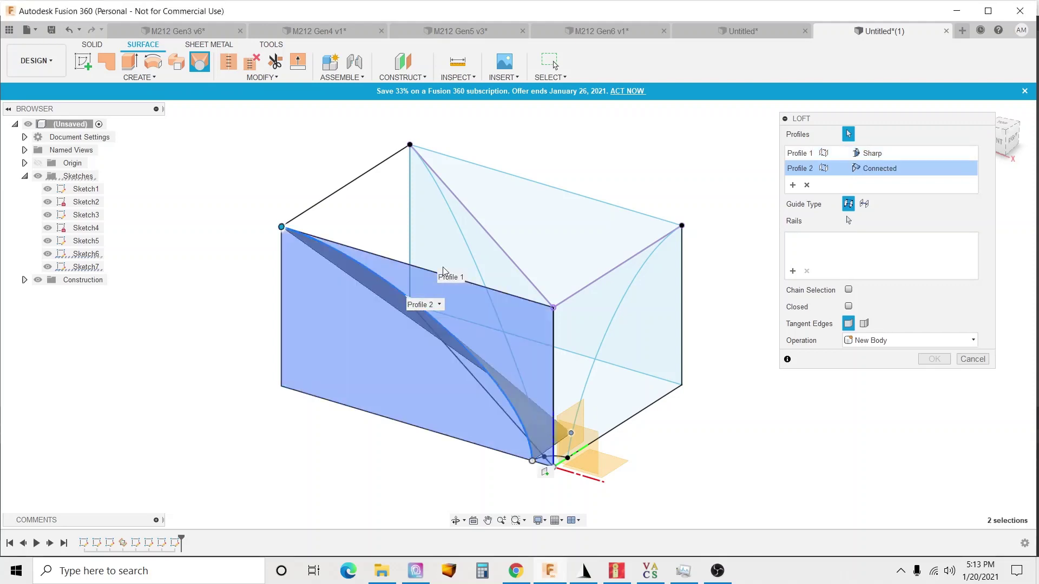
{"action": "left_click", "coordinate": [465, 250]}
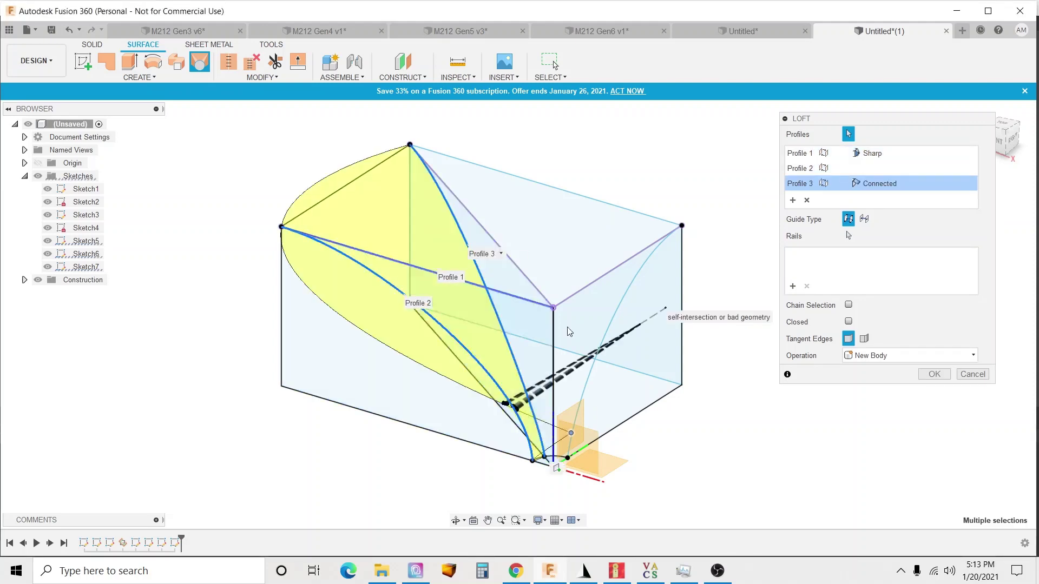
{"action": "left_click", "coordinate": [972, 374]}
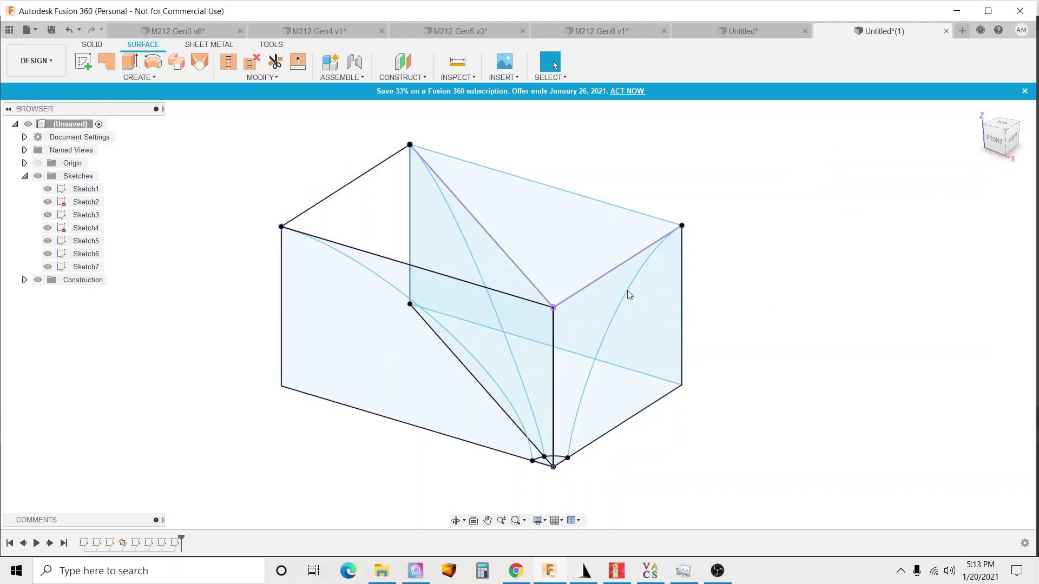
Step: Loft between the two horn curves using the bottom and top box edges as rails
{"action": "left_click", "coordinate": [204, 71]}
{"action": "left_click", "coordinate": [377, 277]}
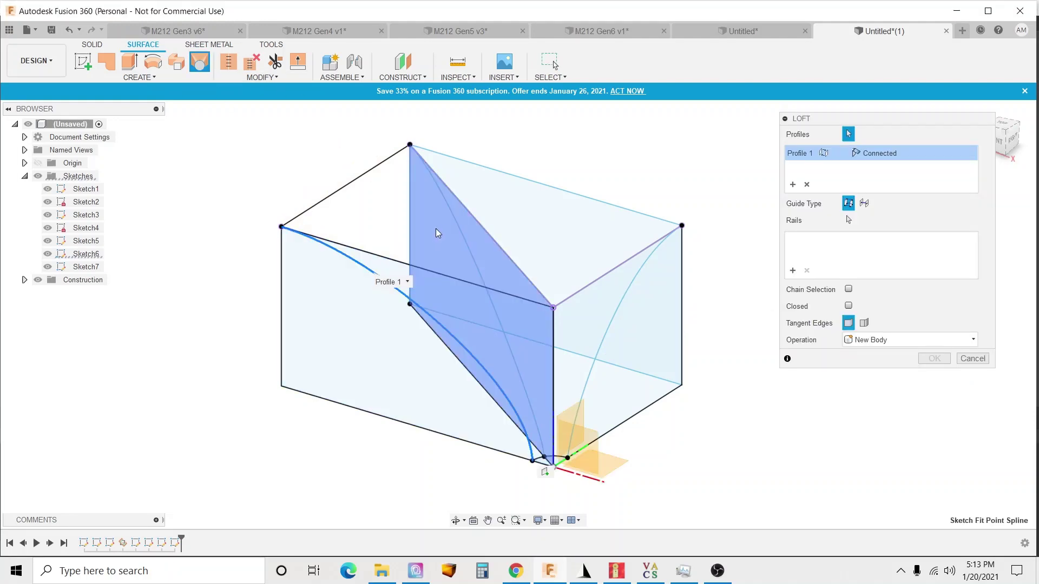
{"action": "left_click", "coordinate": [457, 229]}
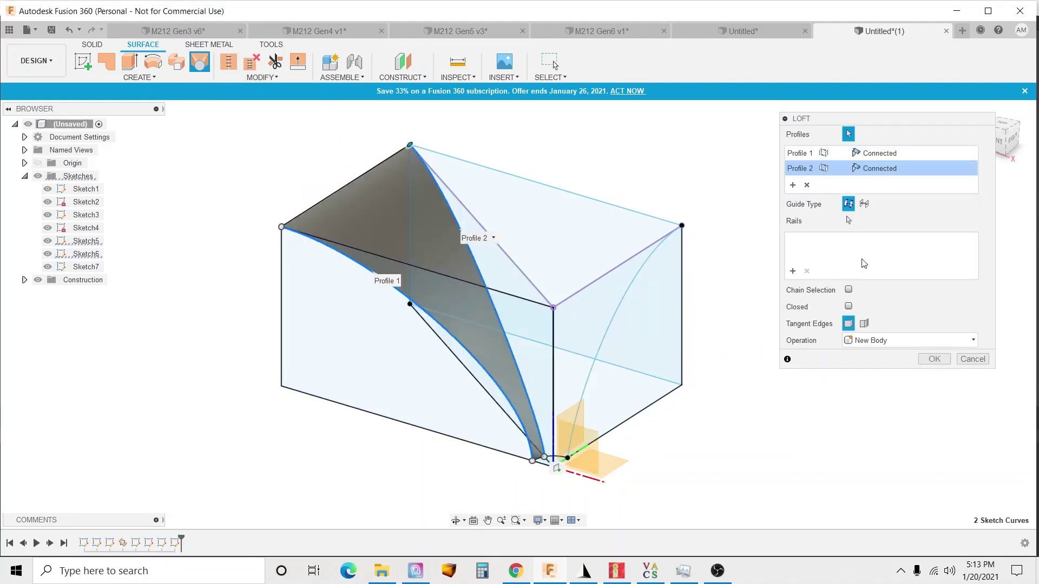
{"action": "left_click", "coordinate": [849, 221]}
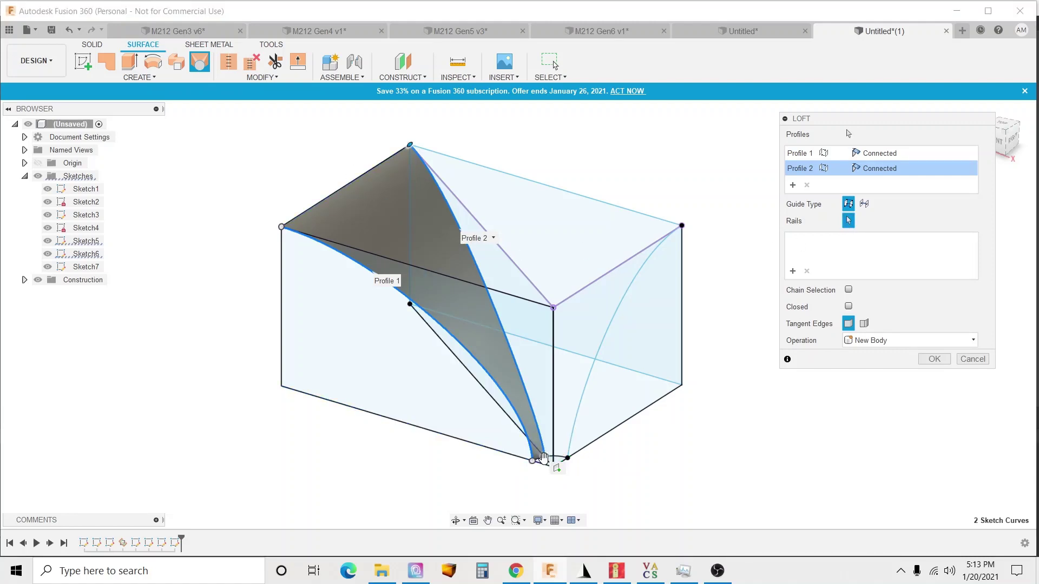
{"action": "scroll", "coordinate": [484, 365], "scroll_direction": "up", "scroll_amount": 3}
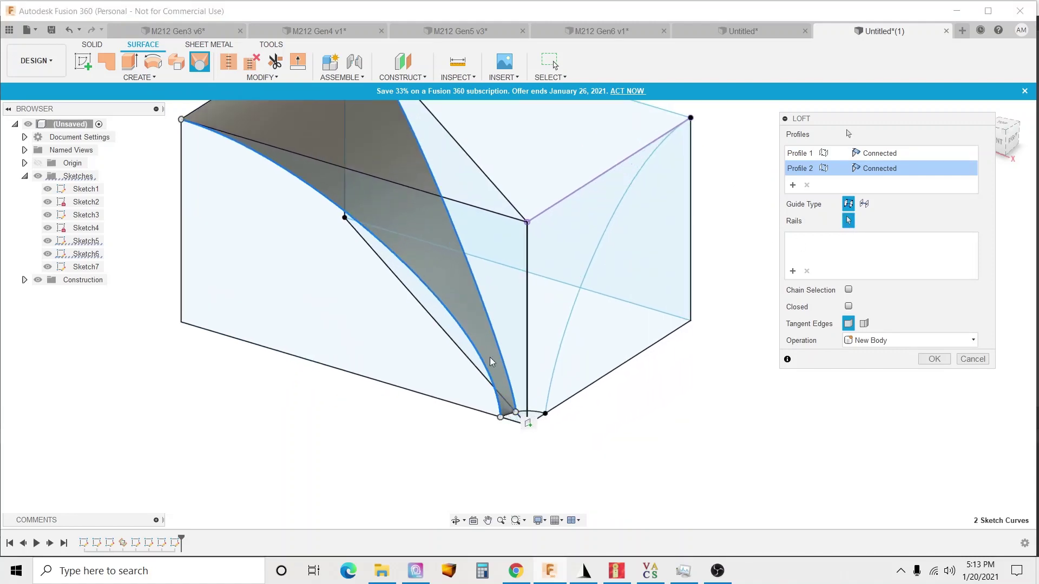
{"action": "scroll", "coordinate": [569, 418], "scroll_direction": "down", "scroll_amount": 2}
{"action": "scroll", "coordinate": [529, 384], "scroll_direction": "up", "scroll_amount": 4}
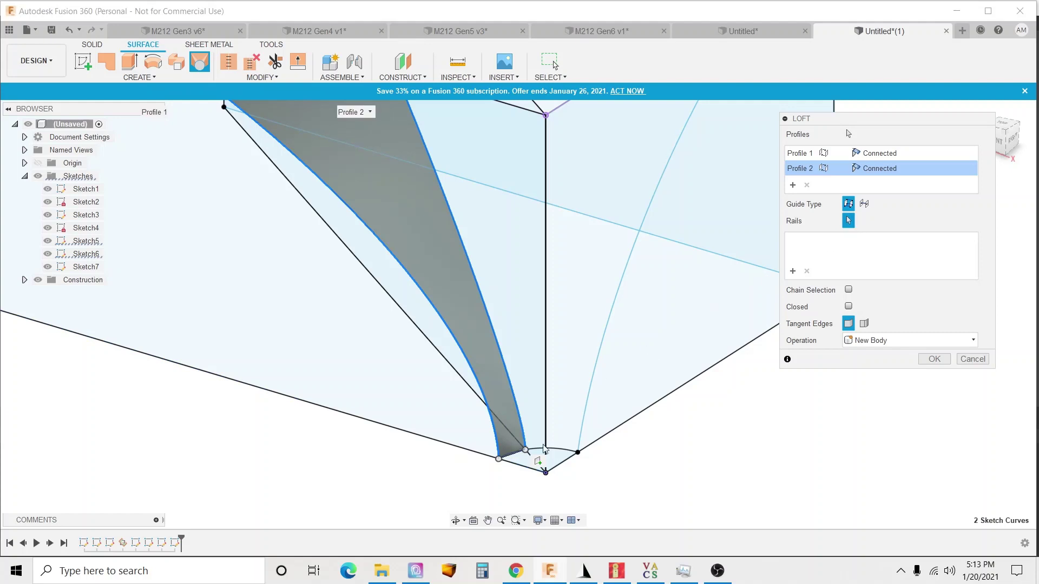
{"action": "left_click", "coordinate": [515, 459]}
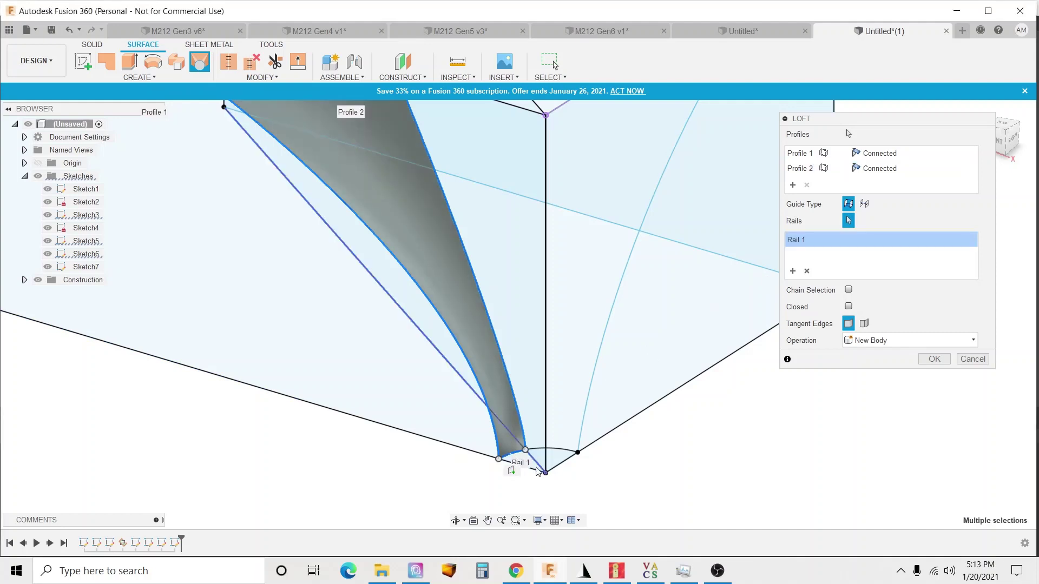
{"action": "middle_click_drag", "start_coordinate": [516, 457], "coordinate": [558, 487]}
{"action": "scroll", "coordinate": [558, 487], "scroll_direction": "down", "scroll_amount": 2}
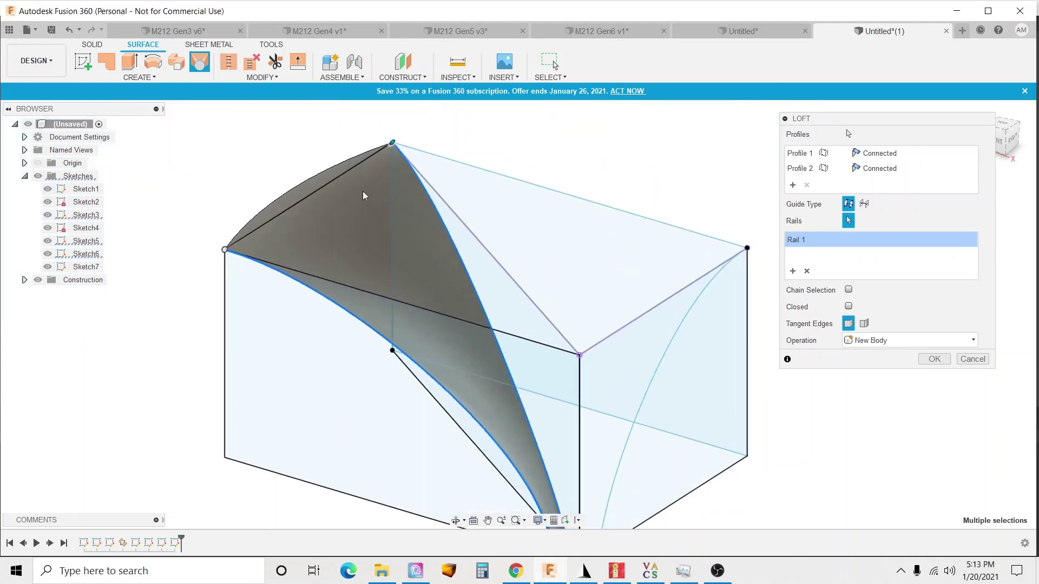
{"action": "left_click", "coordinate": [327, 182]}
{"action": "scroll", "coordinate": [486, 297], "scroll_direction": "down", "scroll_amount": 2}
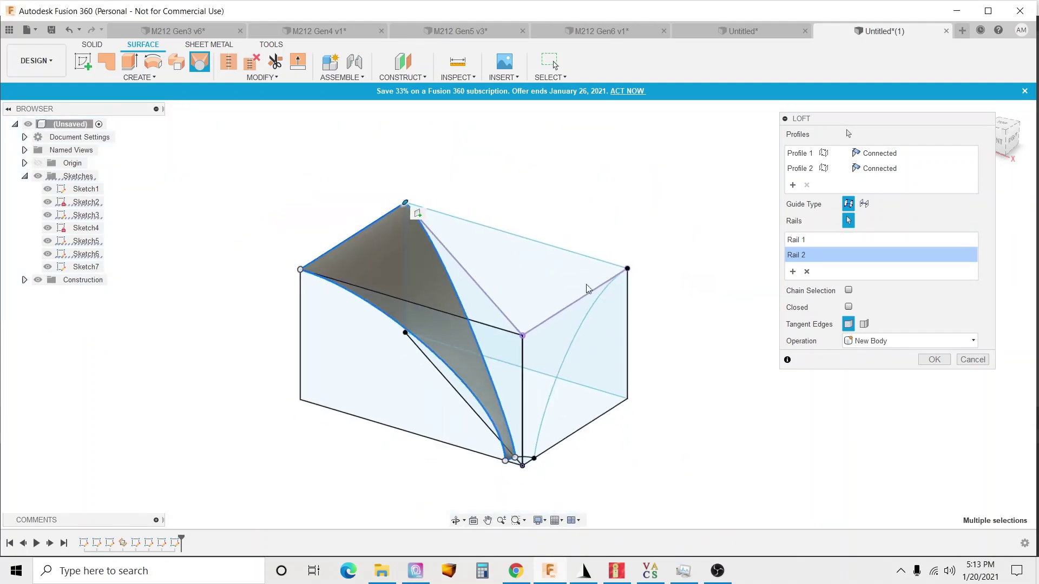
Step: Commit the first loft, then loft a second surface to the right-hand curve with top and bottom edge rails
{"action": "left_click", "coordinate": [934, 360]}
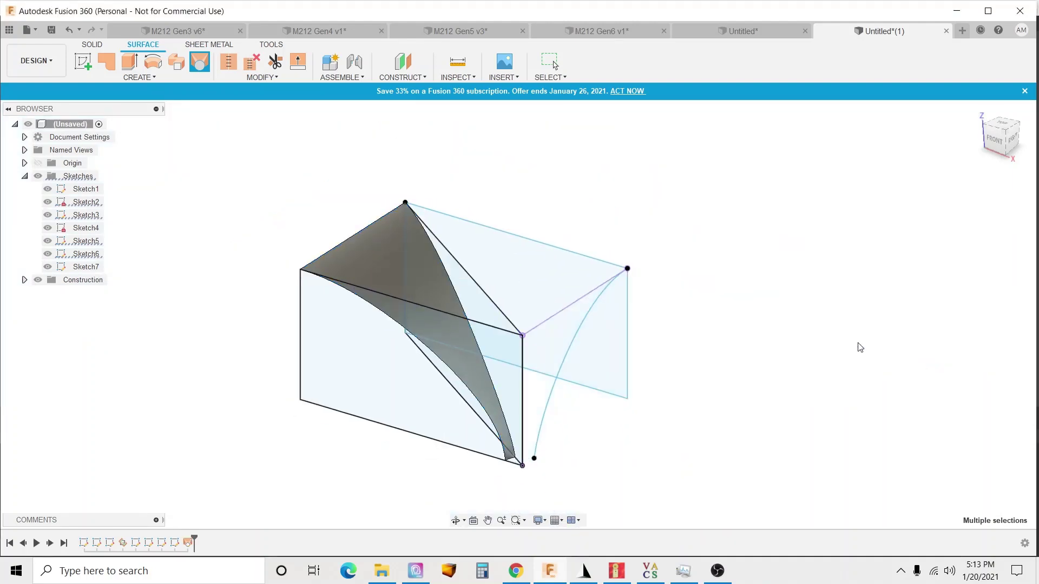
{"action": "left_click", "coordinate": [200, 61]}
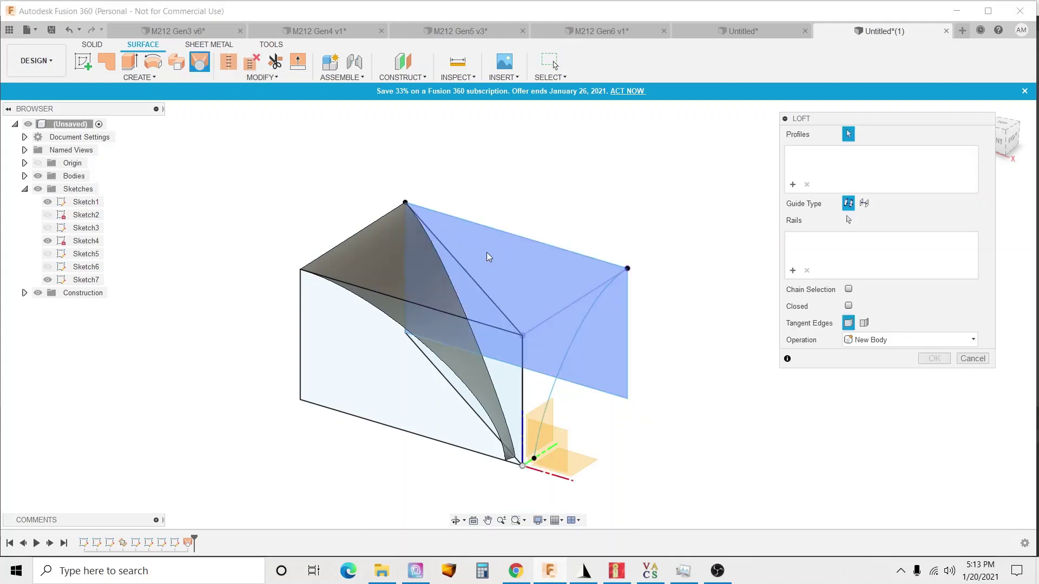
{"action": "left_click", "coordinate": [524, 303]}
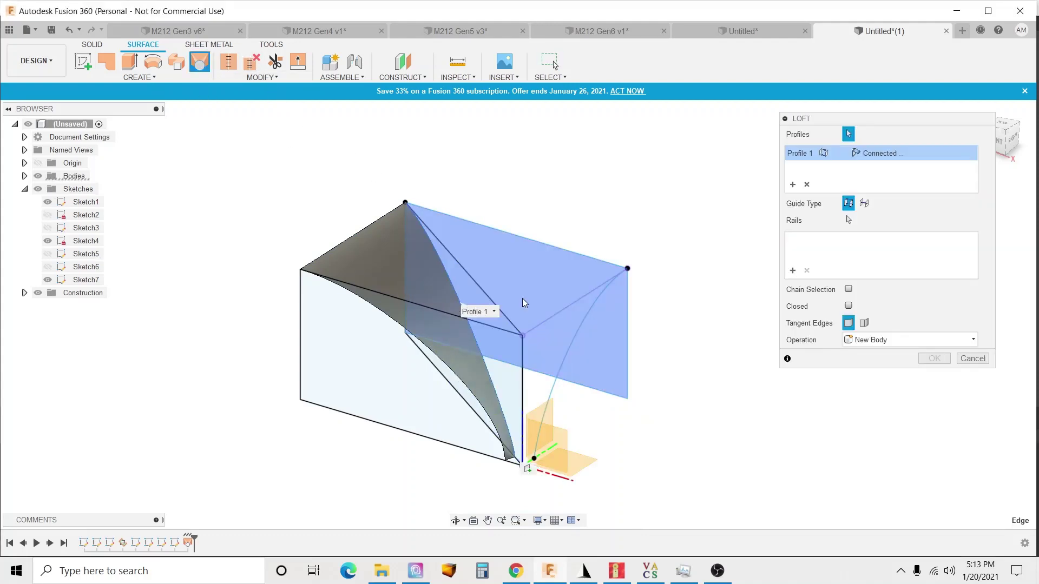
{"action": "left_click", "coordinate": [576, 335]}
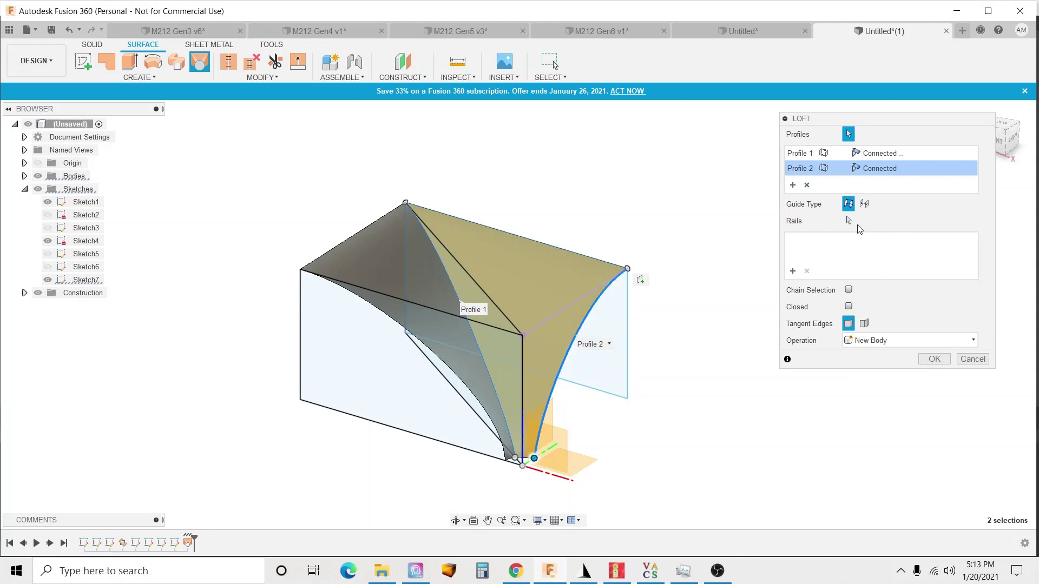
{"action": "left_click", "coordinate": [848, 221]}
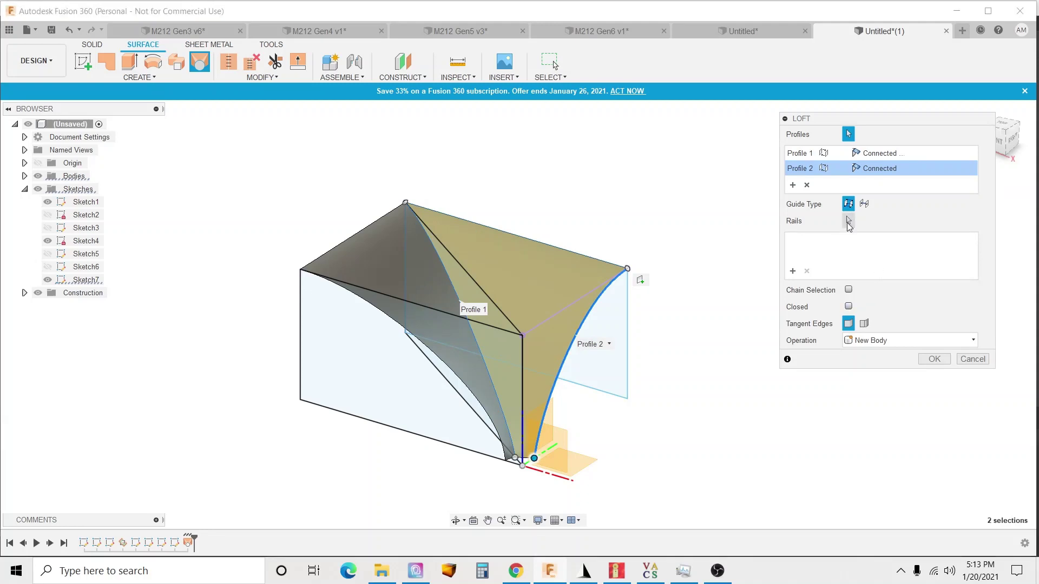
{"action": "left_click", "coordinate": [565, 253]}
{"action": "scroll", "coordinate": [528, 456], "scroll_direction": "up", "scroll_amount": 5}
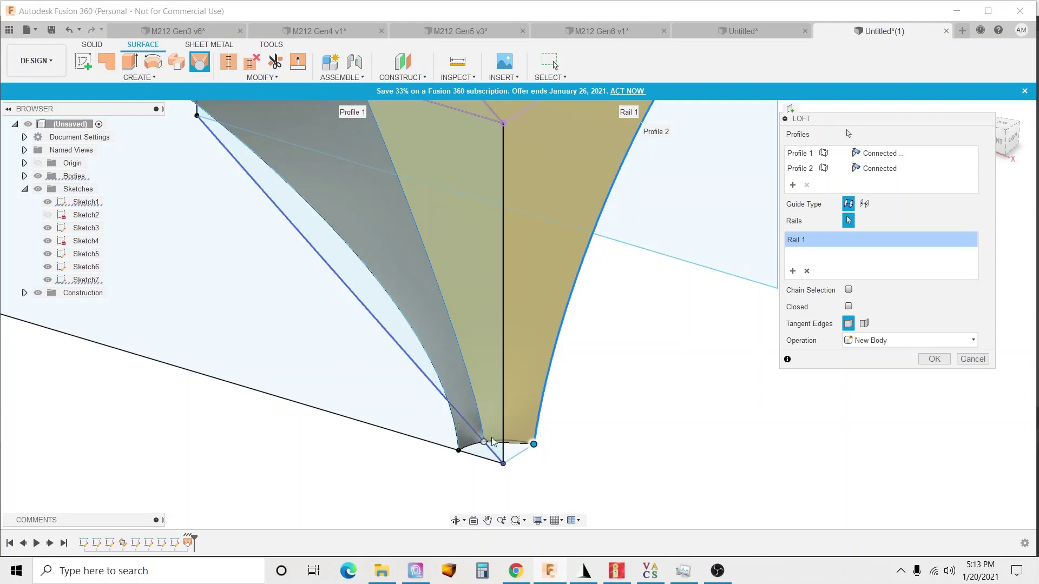
{"action": "left_click", "coordinate": [517, 443]}
{"action": "scroll", "coordinate": [839, 416], "scroll_direction": "down", "scroll_amount": 2}
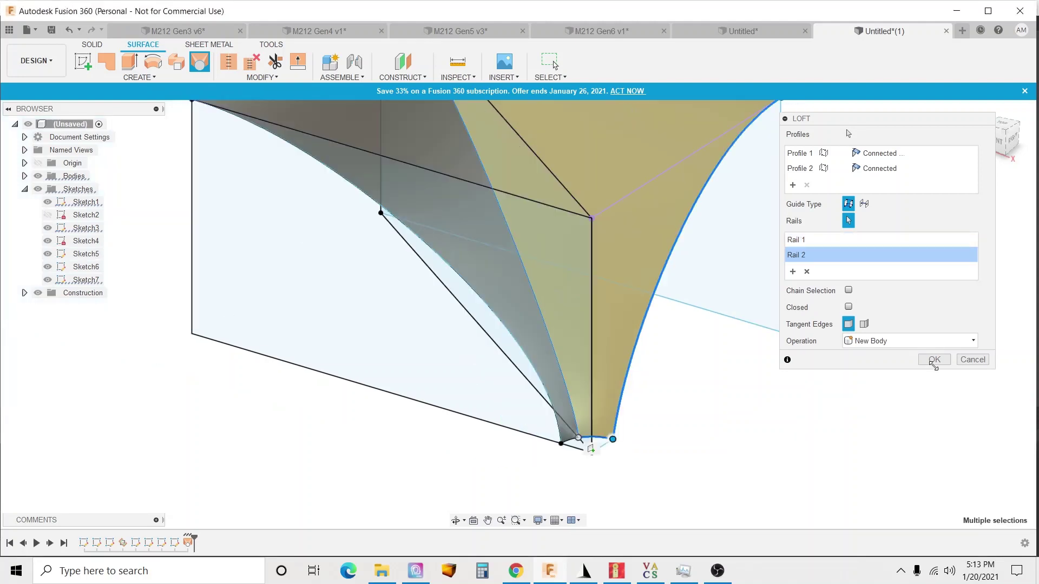
{"action": "left_click", "coordinate": [933, 360]}
Step: Start a Patch and choose the bottom corner profile as its boundary edges
{"action": "scroll", "coordinate": [636, 438], "scroll_direction": "down", "scroll_amount": 5}
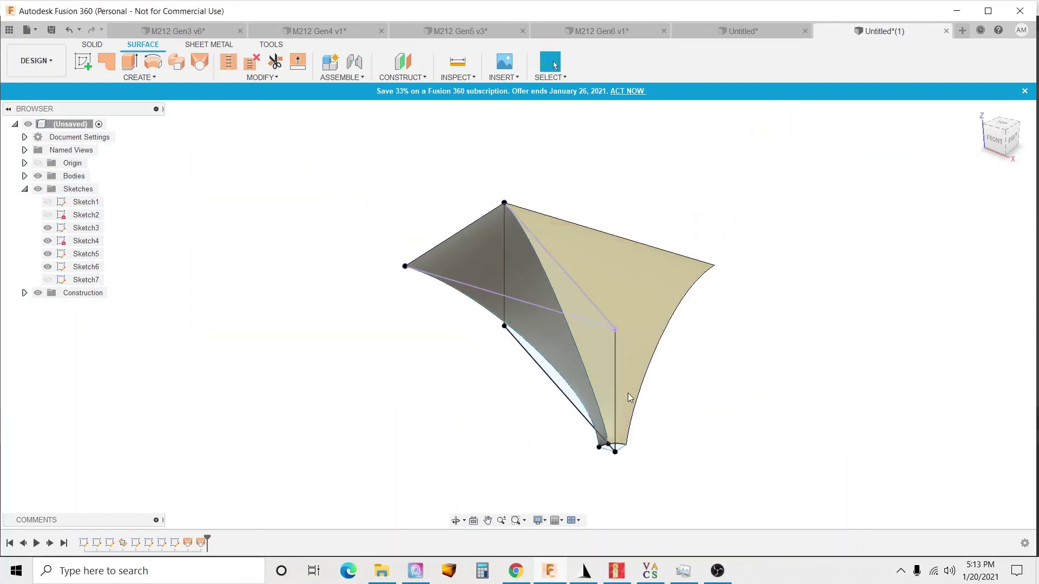
{"action": "scroll", "coordinate": [648, 428], "scroll_direction": "up", "scroll_amount": 2}
{"action": "left_click", "coordinate": [106, 61]}
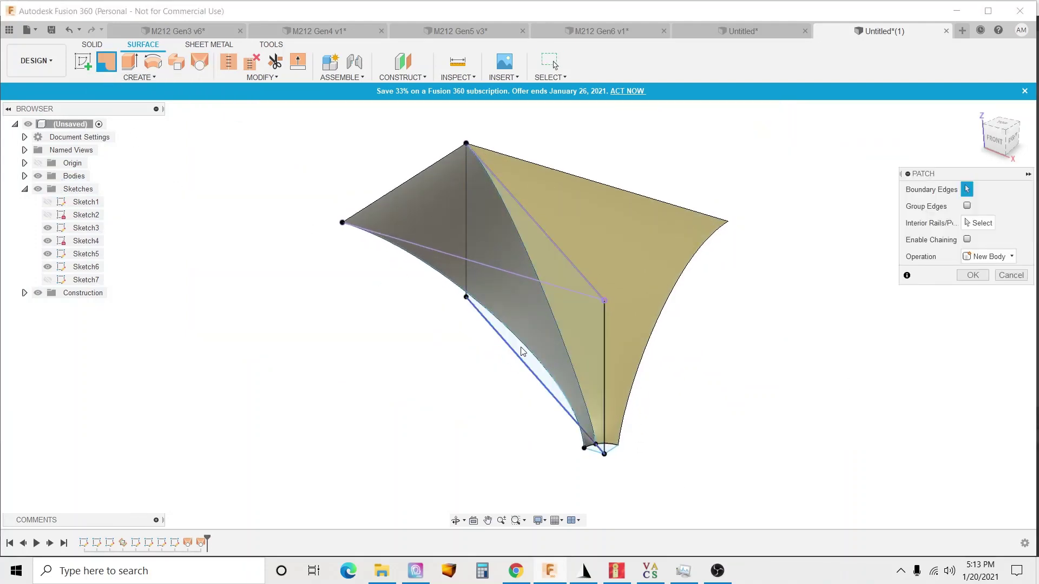
{"action": "middle_click_drag", "start_coordinate": [641, 286], "coordinate": [670, 290], "text": "shift"}
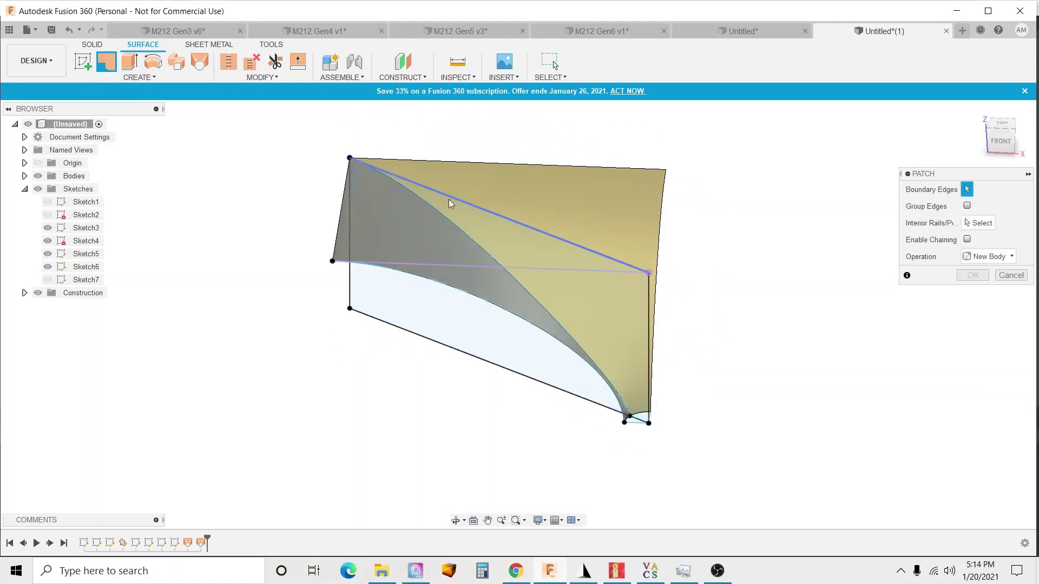
{"action": "mouse_move", "coordinate": [757, 290]}
{"action": "middle_mouse_down", "text": "shift"}
{"action": "mouse_move", "coordinate": [749, 274]}
{"action": "mouse_move", "coordinate": [743, 287]}
{"action": "middle_mouse_up", "text": "shift"}
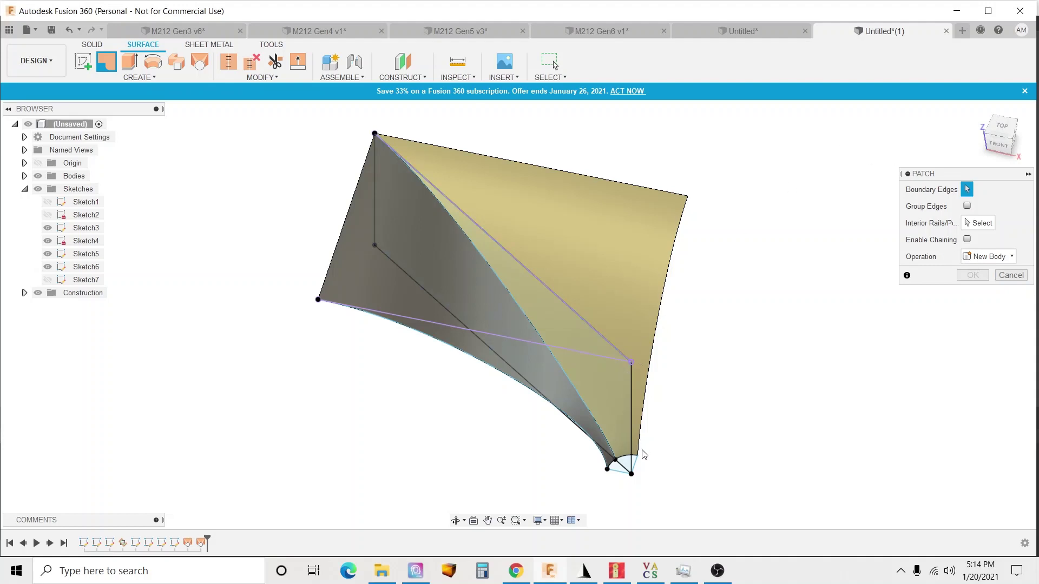
{"action": "left_click", "coordinate": [620, 469]}
{"action": "scroll", "coordinate": [593, 471], "scroll_direction": "up", "scroll_amount": 2}
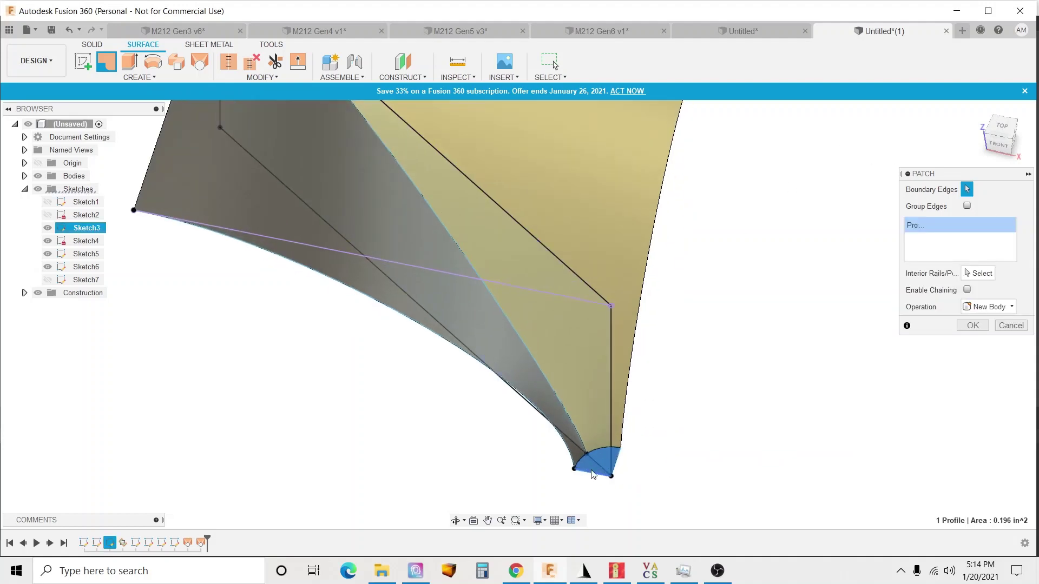
{"action": "scroll", "coordinate": [621, 471], "scroll_direction": "down", "scroll_amount": 3}
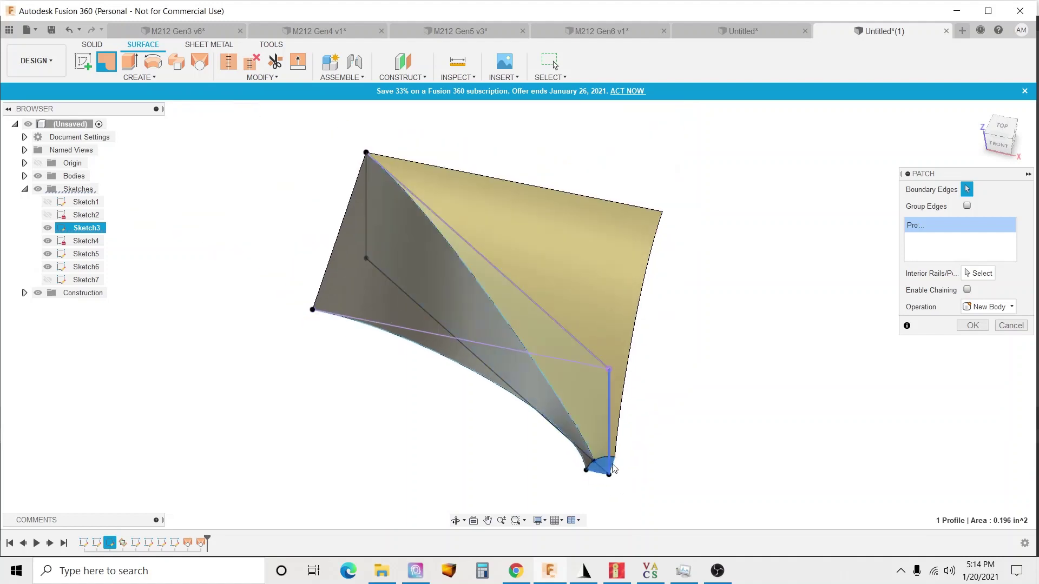
{"action": "mouse_move", "coordinate": [666, 447]}
{"action": "middle_mouse_down", "text": "shift"}
{"action": "mouse_move", "coordinate": [645, 404]}
{"action": "mouse_move", "coordinate": [658, 439]}
{"action": "middle_mouse_up", "text": "shift"}
Step: Create the corner patch, stitch all three surfaces into one body, and reshow the sketches
{"action": "left_click", "coordinate": [973, 326]}
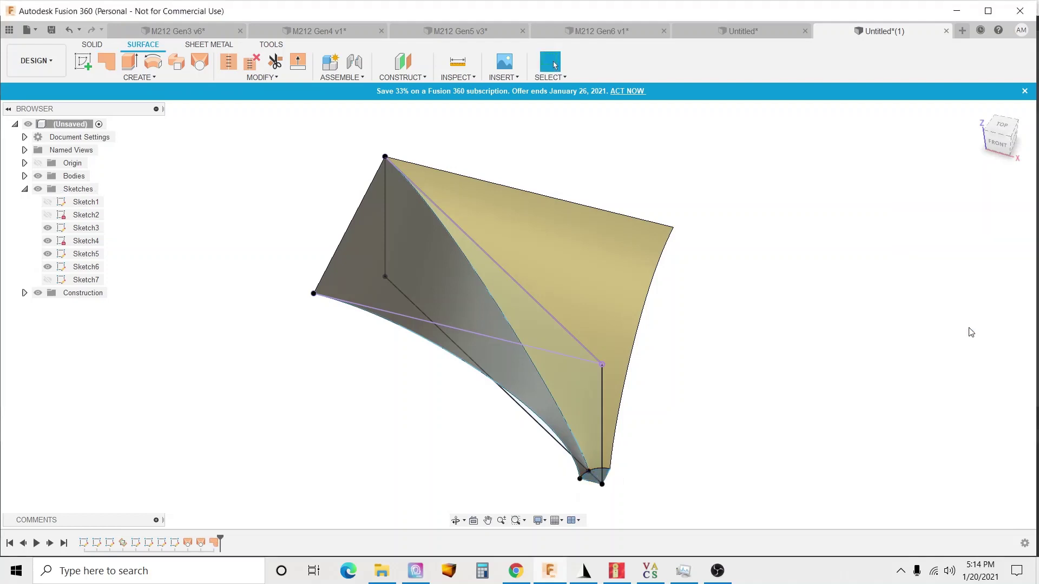
{"action": "scroll", "coordinate": [689, 418], "scroll_direction": "down", "scroll_amount": 1}
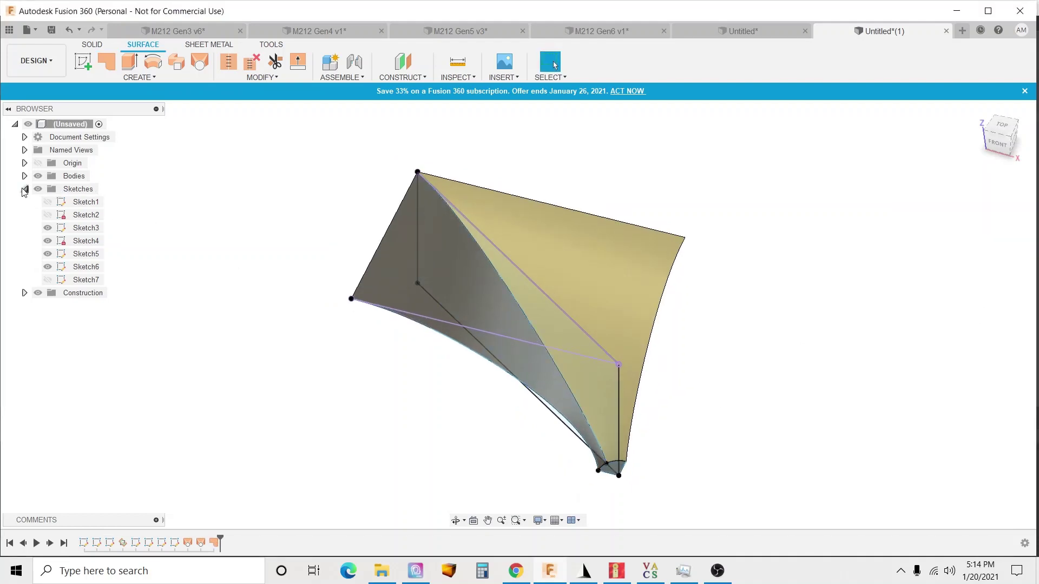
{"action": "left_click", "coordinate": [38, 189]}
{"action": "mouse_move", "coordinate": [337, 142]}
{"action": "left_mouse_down"}
{"action": "mouse_move", "coordinate": [412, 230]}
{"action": "mouse_move", "coordinate": [752, 521]}
{"action": "left_mouse_up"}
{"action": "left_click", "coordinate": [228, 61]}
{"action": "left_click", "coordinate": [972, 428]}
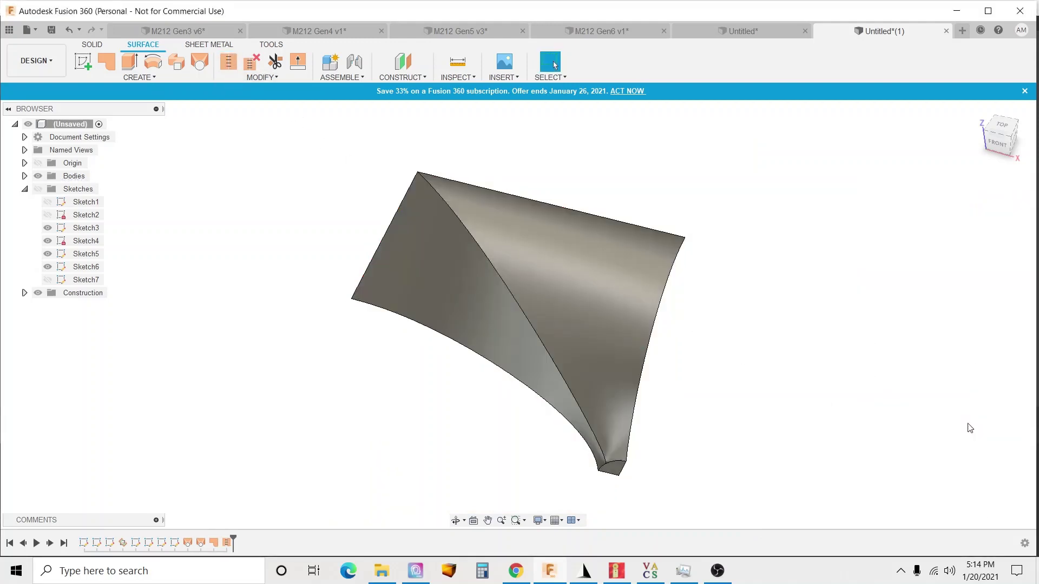
{"action": "mouse_move", "coordinate": [691, 359]}
{"action": "middle_mouse_down", "text": "shift"}
{"action": "mouse_move", "coordinate": [668, 331]}
{"action": "mouse_move", "coordinate": [707, 371]}
{"action": "mouse_move", "coordinate": [698, 352]}
{"action": "middle_mouse_up", "text": "shift"}
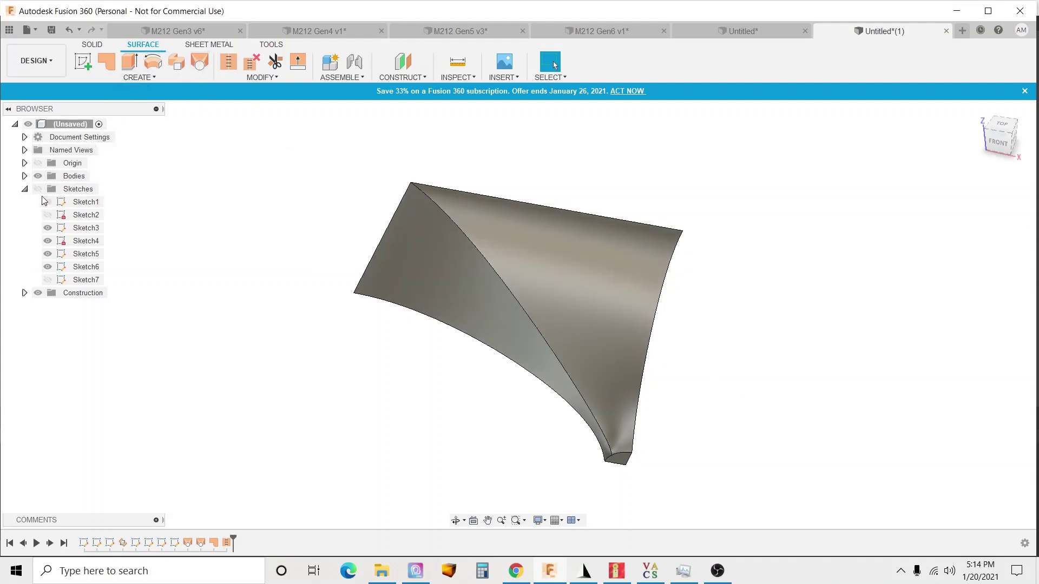
{"action": "left_click", "coordinate": [38, 189]}
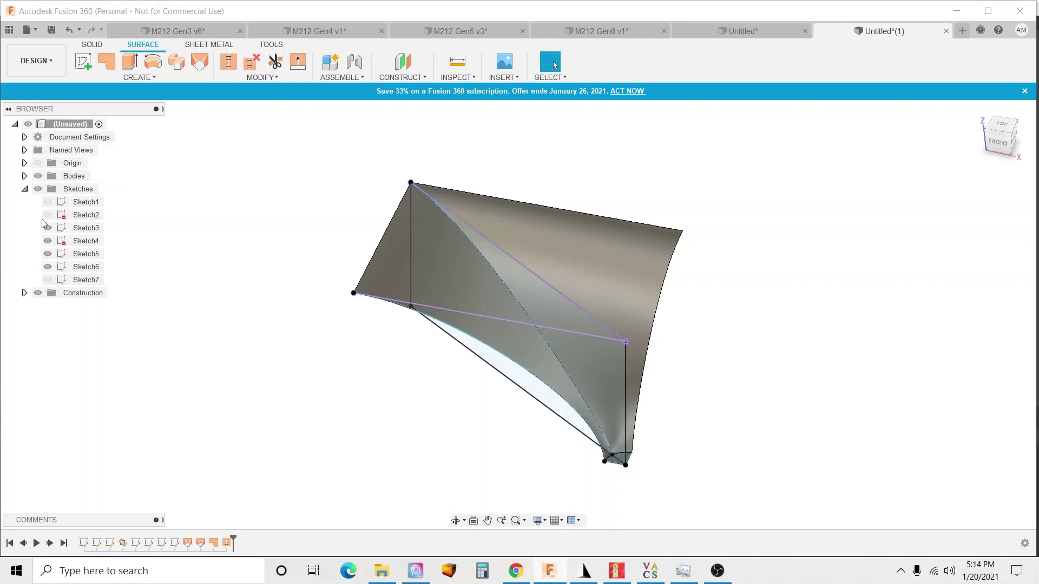
Step: Loft a top surface between the surface's top edge and its lower edge
{"action": "left_click", "coordinate": [198, 64]}
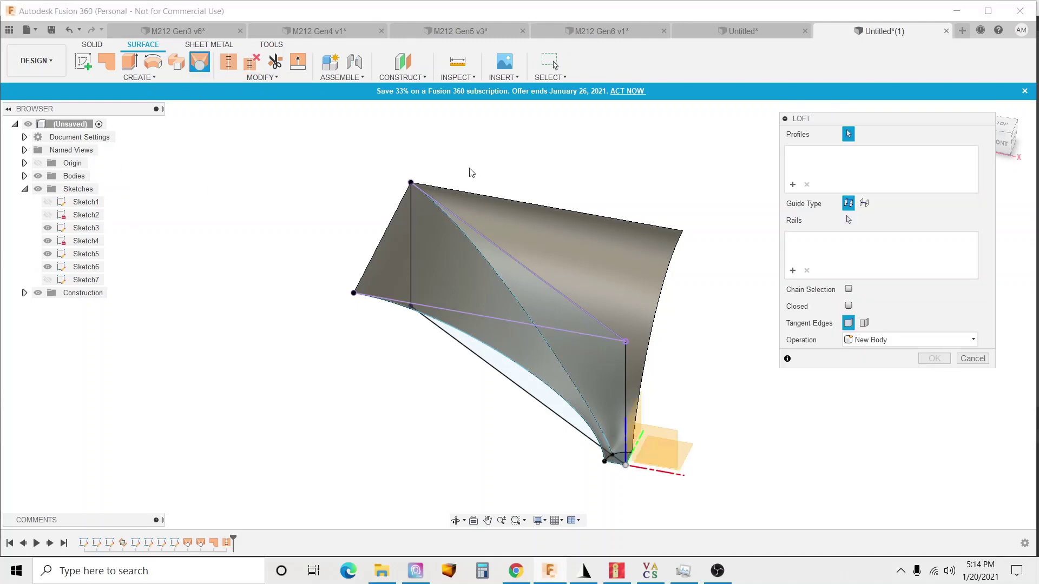
{"action": "left_click", "coordinate": [480, 194]}
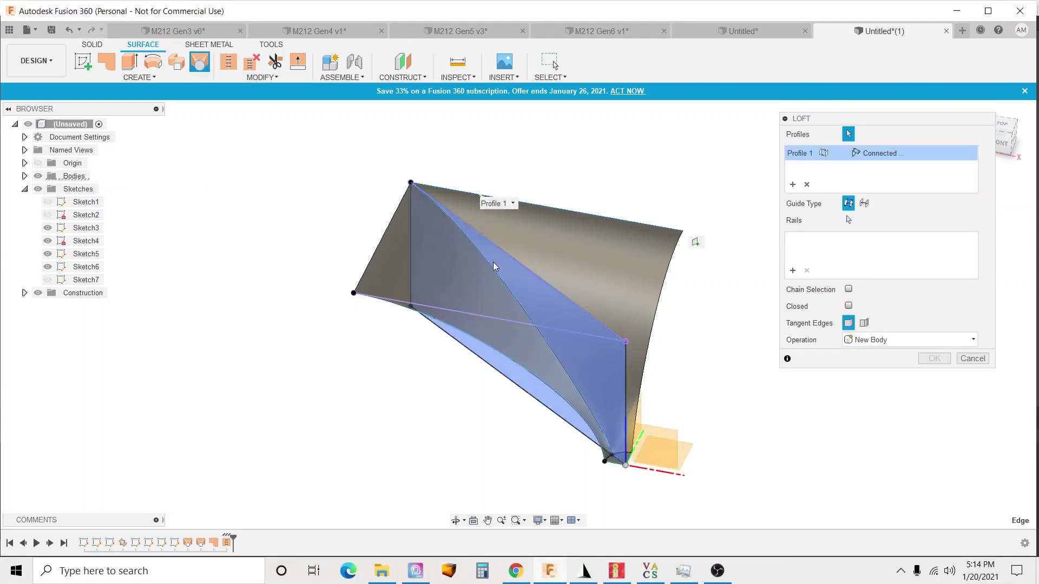
{"action": "left_click", "coordinate": [488, 317]}
{"action": "middle_click_drag", "start_coordinate": [668, 324], "coordinate": [698, 335], "text": "shift"}
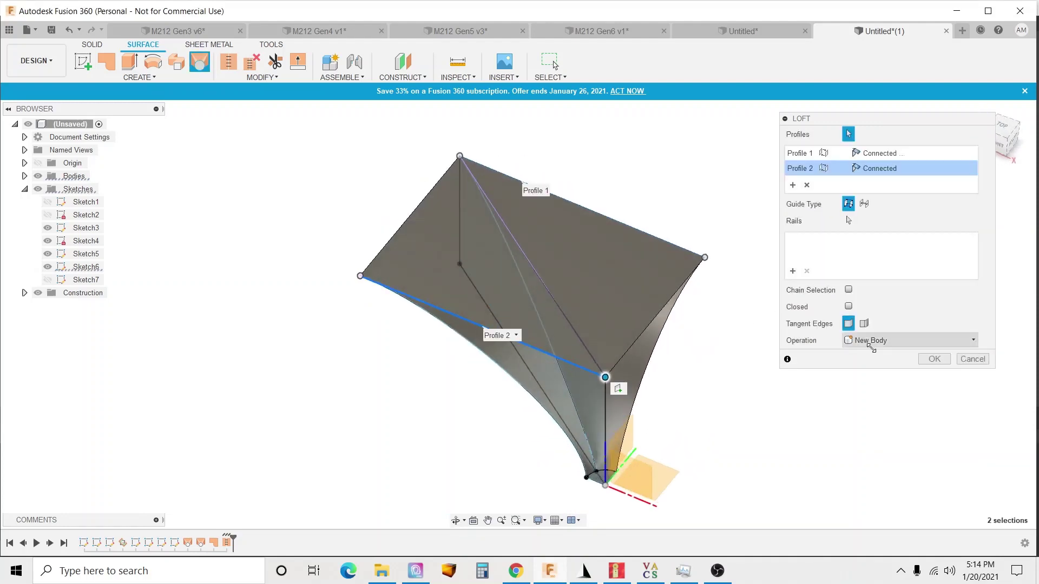
{"action": "left_click", "coordinate": [935, 360]}
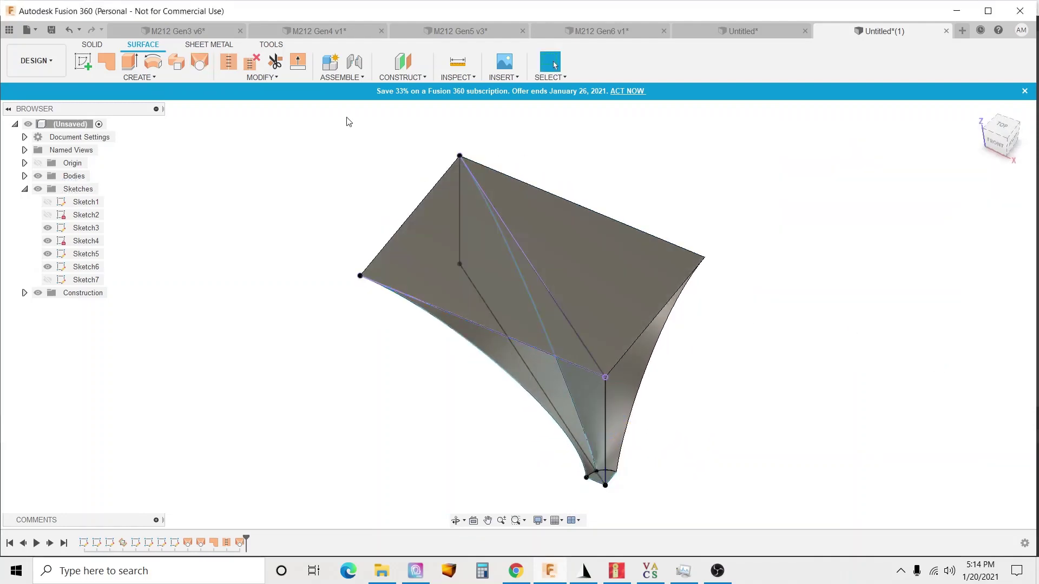
Step: Move the flat lofted surface body straight up by 1 in
{"action": "left_click", "coordinate": [92, 44]}
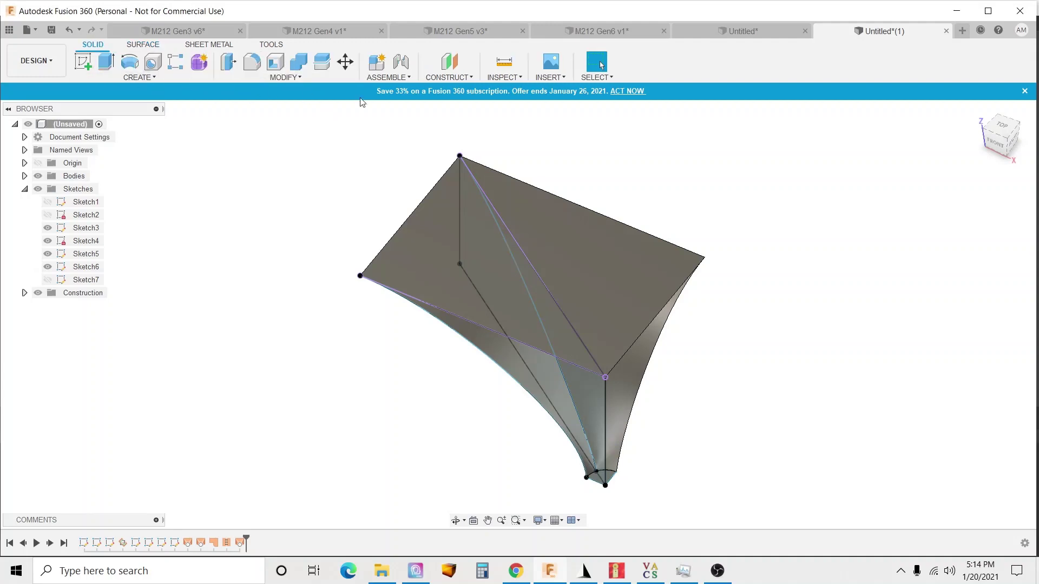
{"action": "left_click", "coordinate": [346, 65]}
{"action": "left_click", "coordinate": [633, 247]}
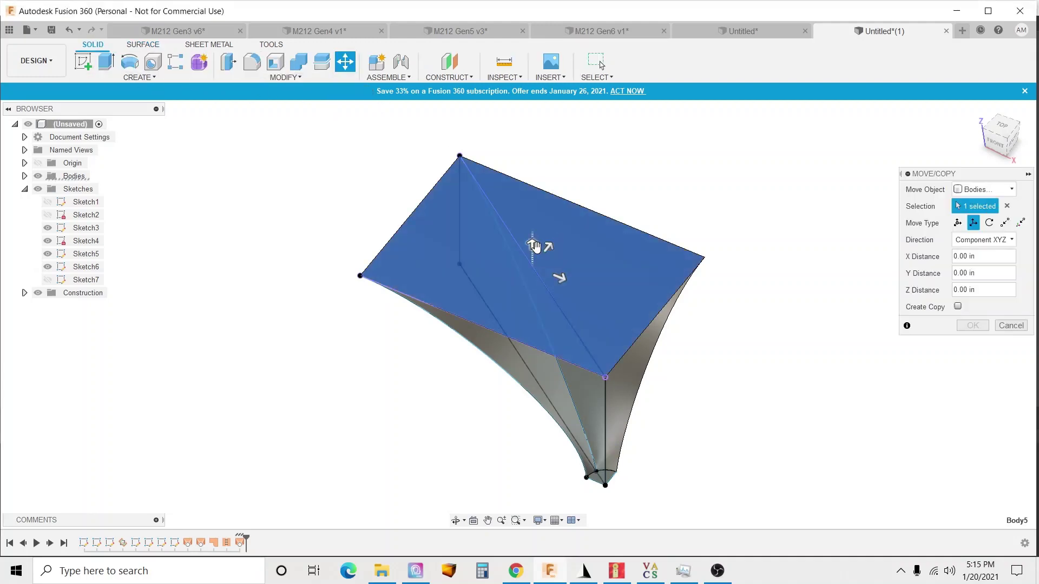
{"action": "left_click_drag", "start_coordinate": [531, 233], "coordinate": [532, 201]}
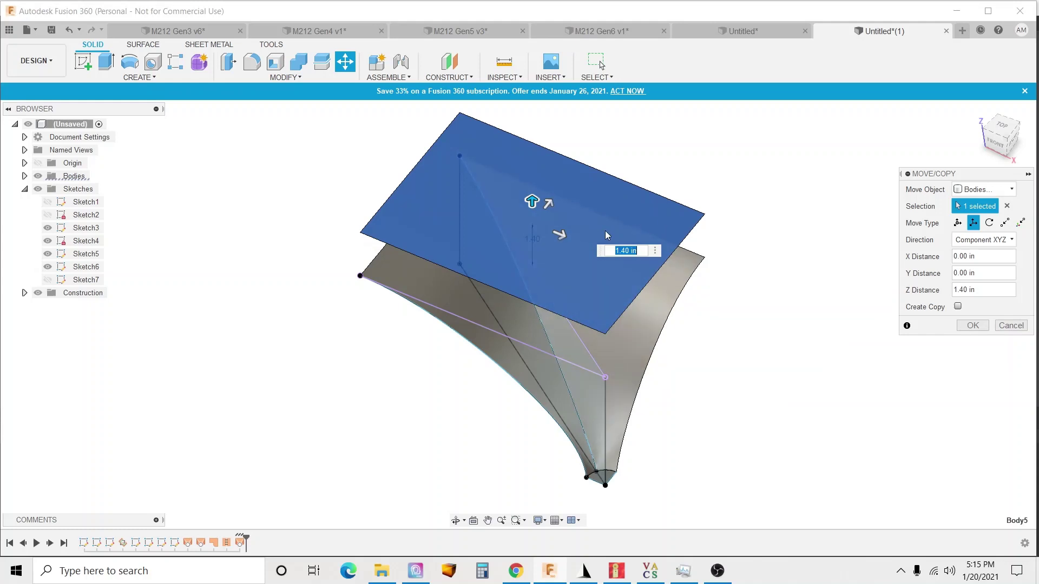
{"action": "type", "text": "1"}
{"action": "key", "text": "Return"}
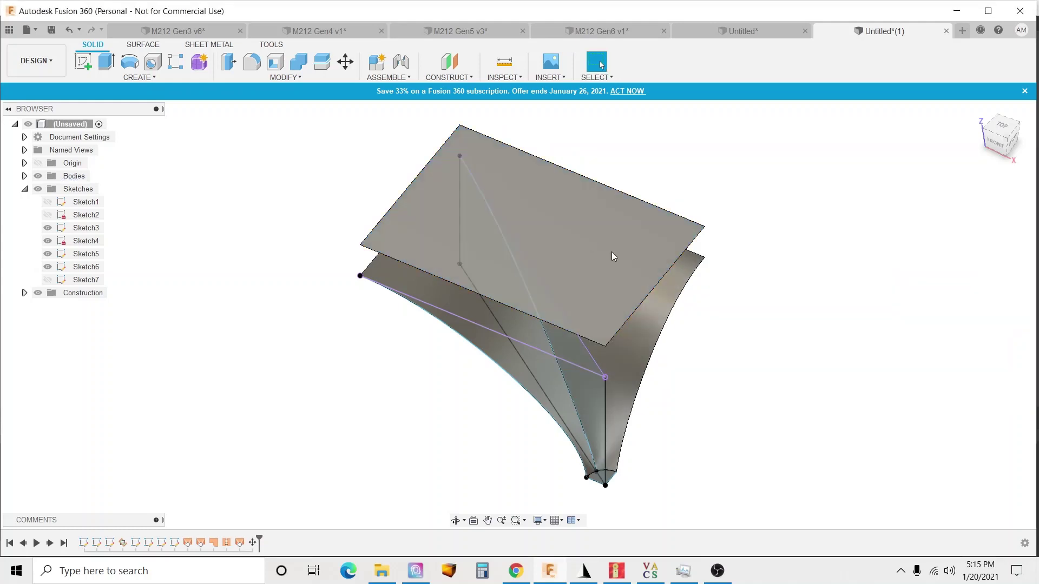
{"action": "middle_click_drag", "start_coordinate": [487, 252], "coordinate": [637, 229], "text": "shift"}
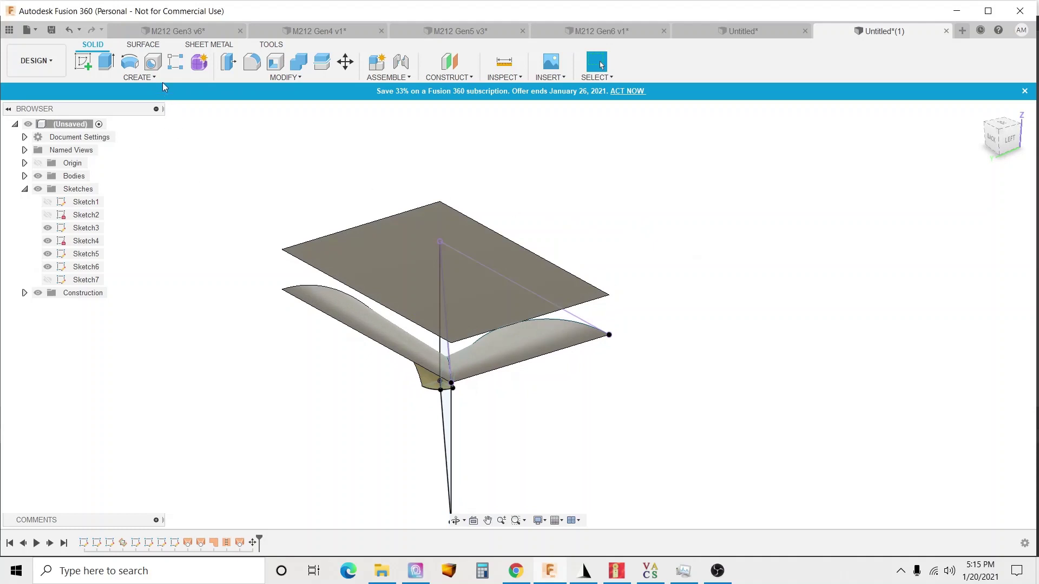
Step: Flip the raised flat plane's face normal with Reverse Normal
{"action": "left_click", "coordinate": [143, 44]}
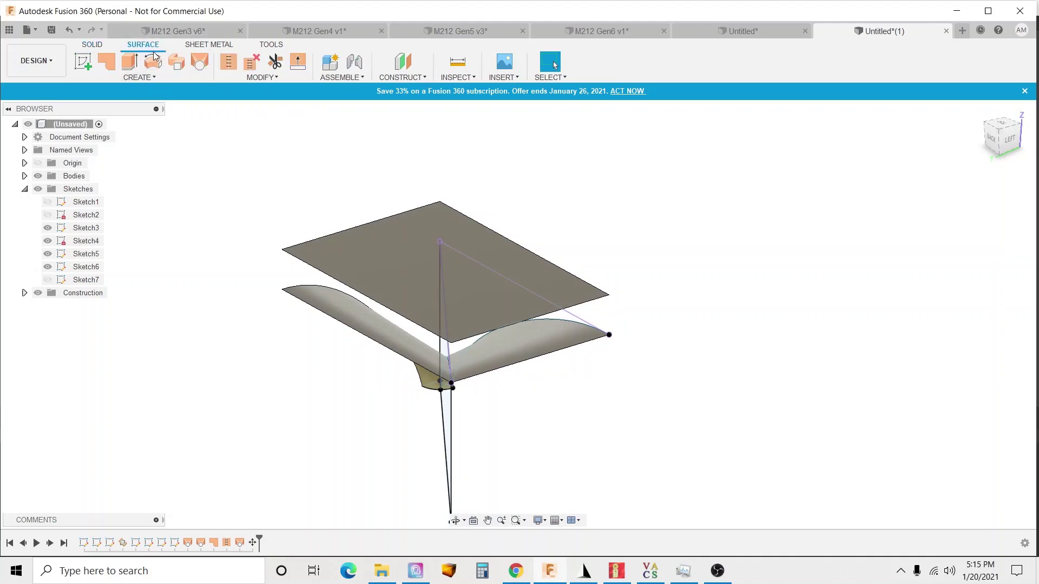
{"action": "left_click", "coordinate": [401, 243]}
{"action": "right_click", "coordinate": [399, 236]}
{"action": "left_click", "coordinate": [452, 214]}
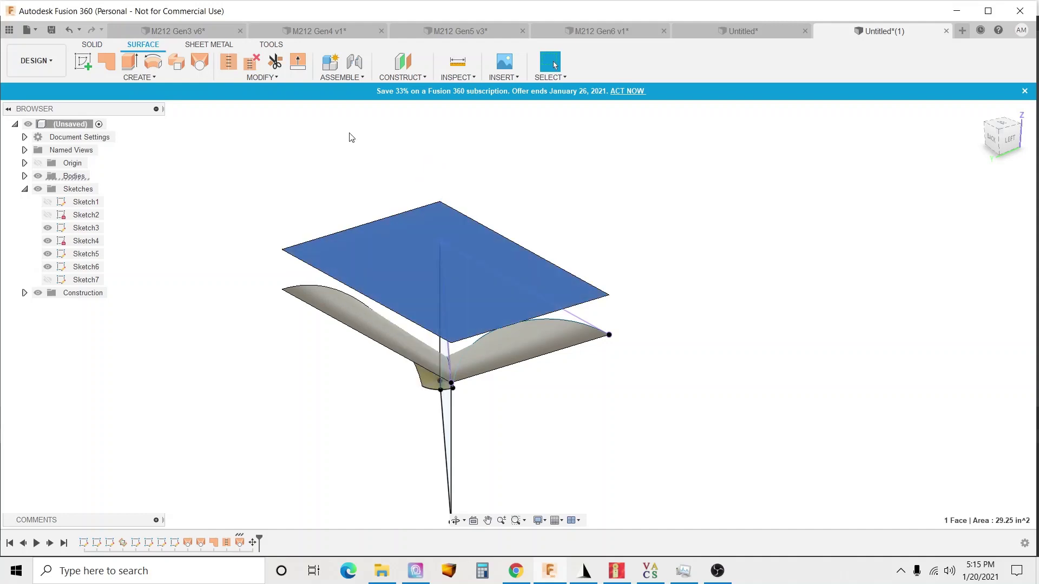
{"action": "left_click", "coordinate": [265, 77]}
{"action": "left_click", "coordinate": [284, 181]}
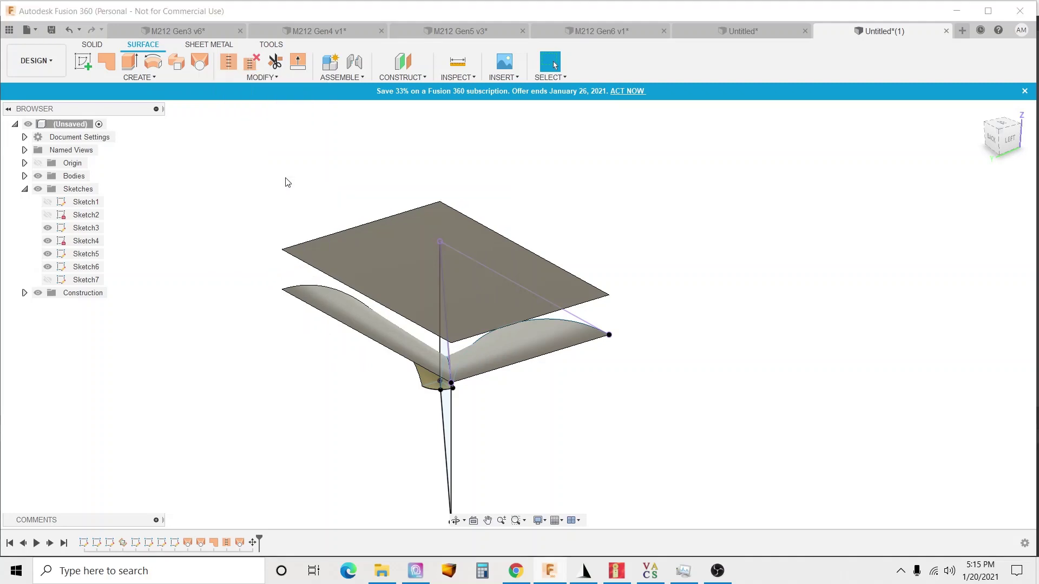
{"action": "left_click", "coordinate": [390, 263]}
{"action": "left_click", "coordinate": [986, 210]}
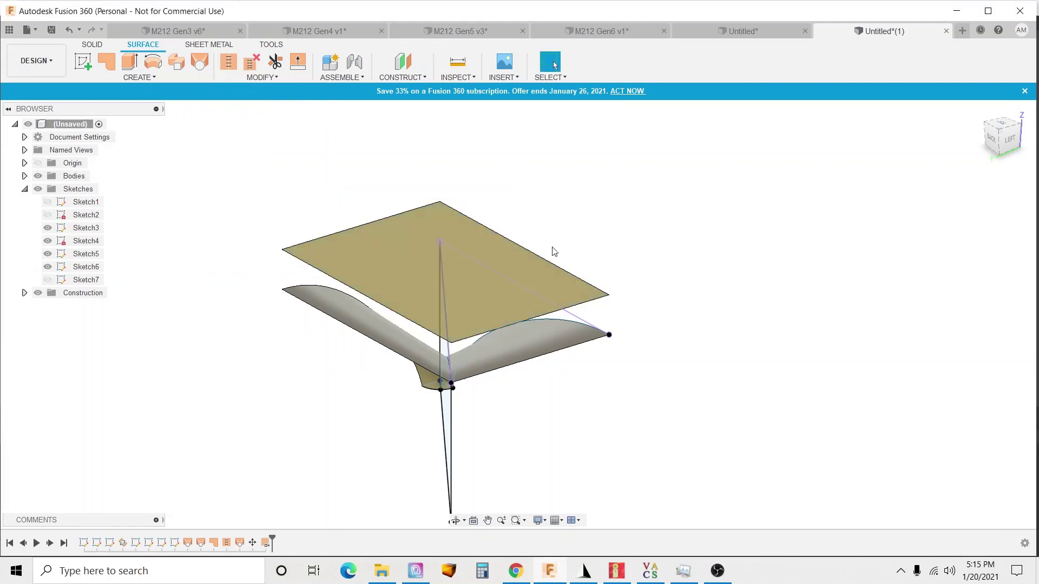
{"action": "middle_click_drag", "start_coordinate": [550, 256], "coordinate": [578, 230], "text": "shift"}
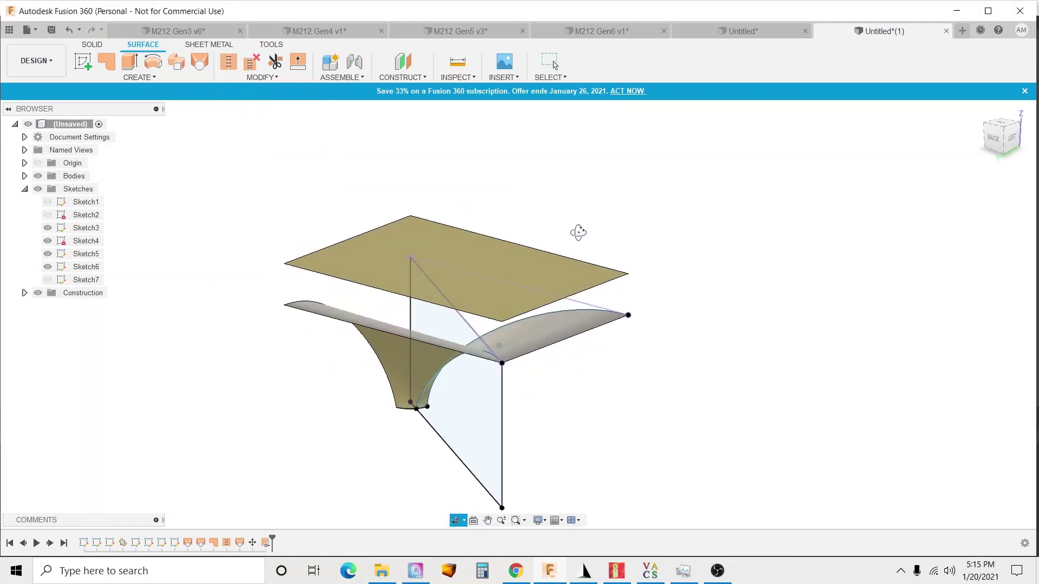
{"action": "left_click", "coordinate": [198, 64]}
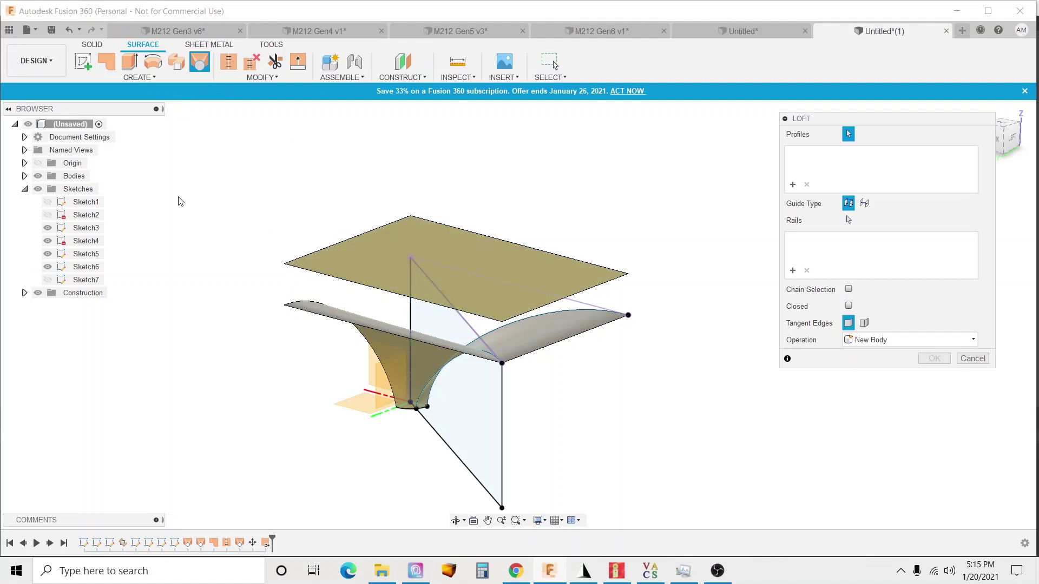
Step: Hide the sketches and loft the raised plane's outline down to the horn mouth edges
{"action": "left_click", "coordinate": [38, 189]}
{"action": "left_click", "coordinate": [347, 281]}
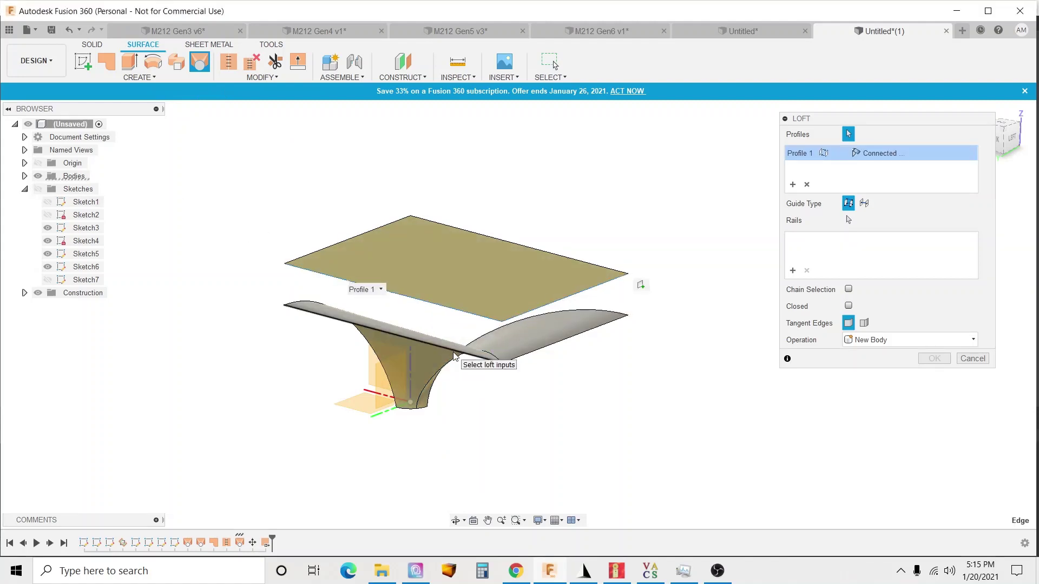
{"action": "left_click", "coordinate": [529, 357]}
{"action": "left_click", "coordinate": [546, 352]}
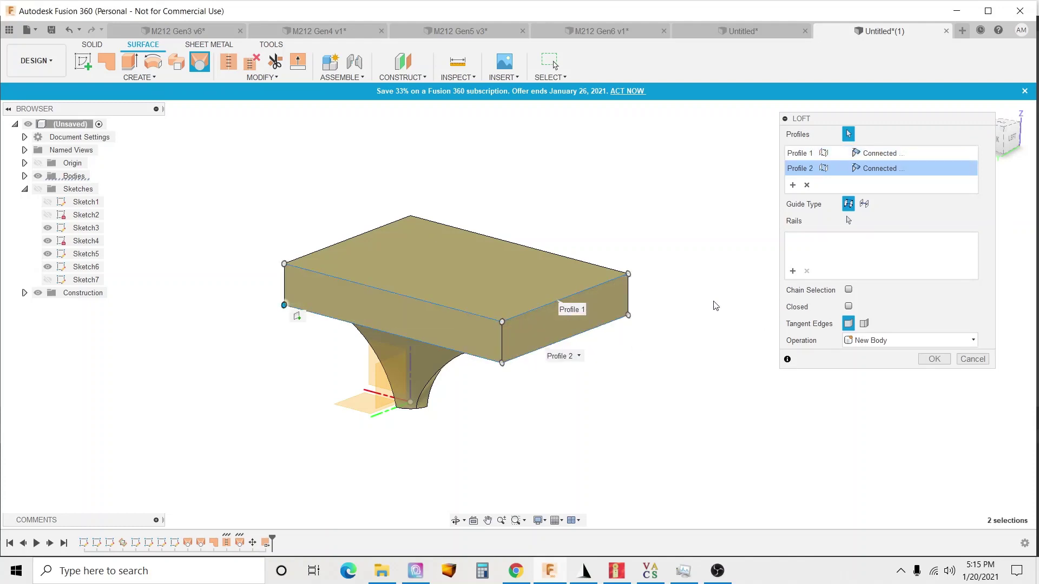
{"action": "middle_click_drag", "start_coordinate": [711, 303], "coordinate": [683, 282], "text": "shift"}
{"action": "left_click", "coordinate": [935, 360]}
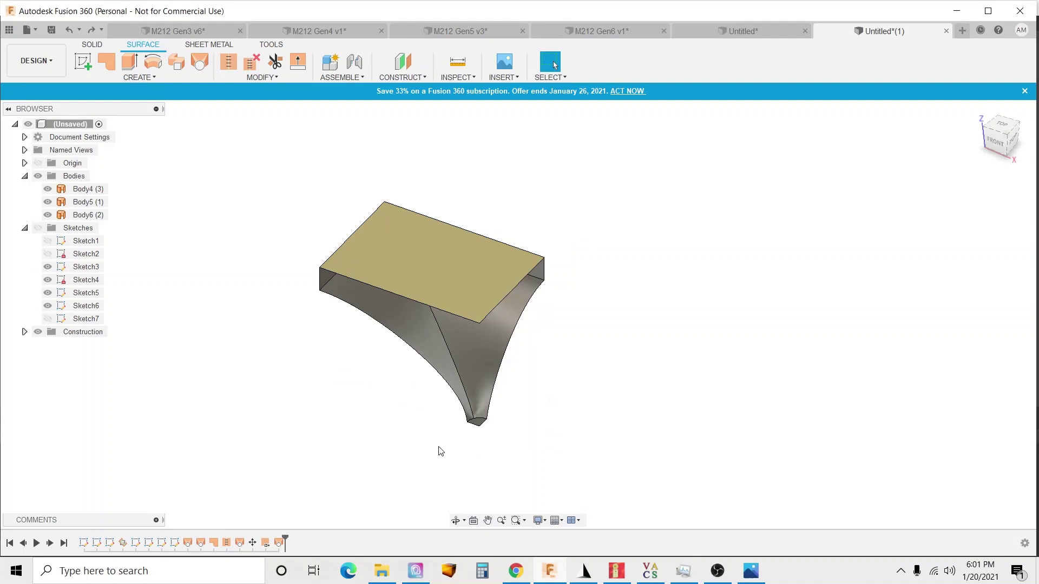
Step: Stitch the horn, flat plane and lofted wall surfaces into a single body, Body7
{"action": "left_click_drag", "start_coordinate": [277, 155], "coordinate": [636, 461]}
{"action": "left_click", "coordinate": [237, 68]}
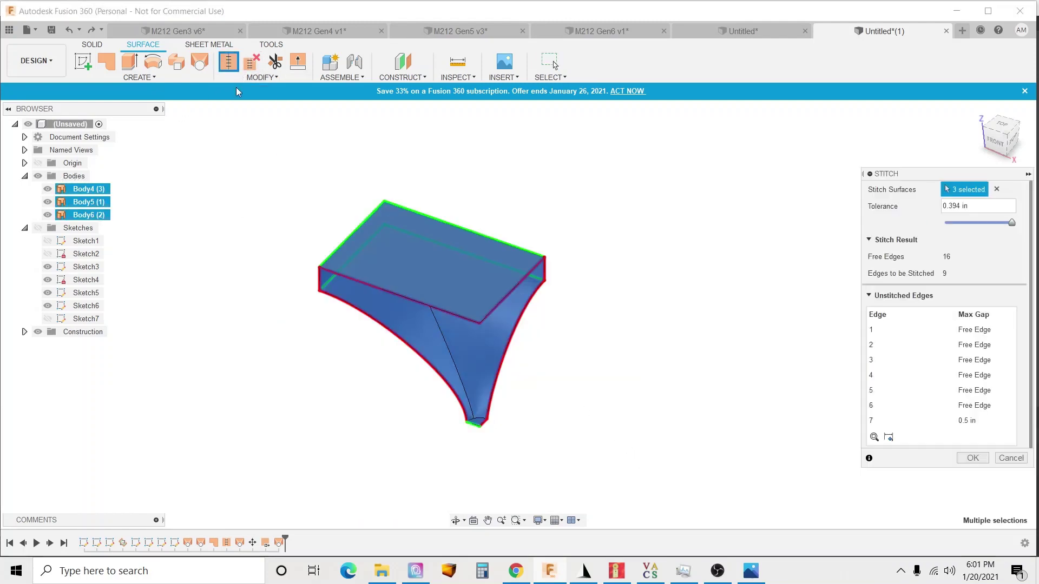
{"action": "left_click", "coordinate": [984, 457]}
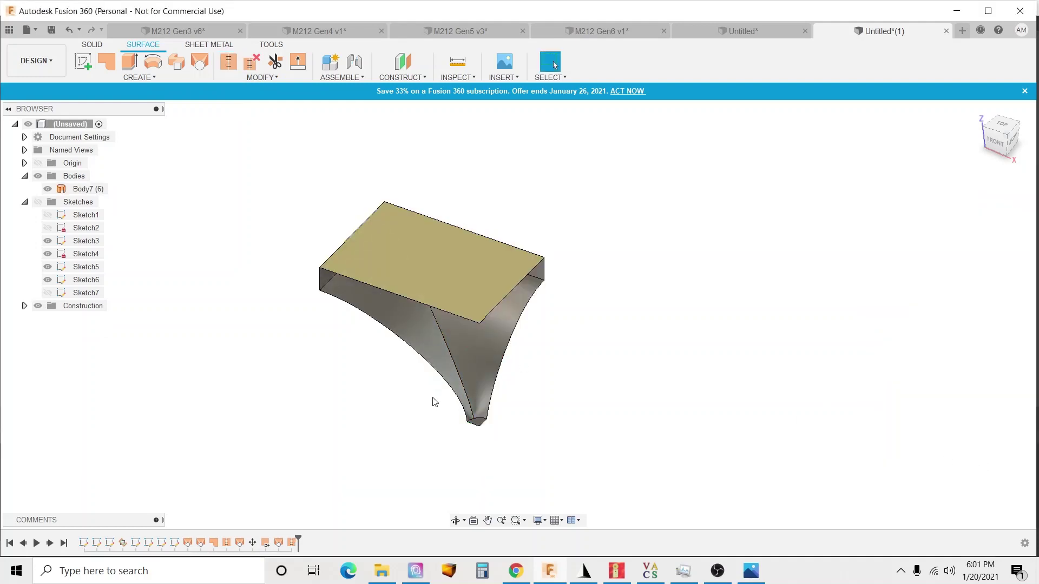
{"action": "mouse_move", "coordinate": [441, 415]}
{"action": "middle_mouse_down", "text": "shift"}
{"action": "mouse_move", "coordinate": [460, 382]}
{"action": "mouse_move", "coordinate": [437, 414]}
{"action": "middle_mouse_up", "text": "shift"}
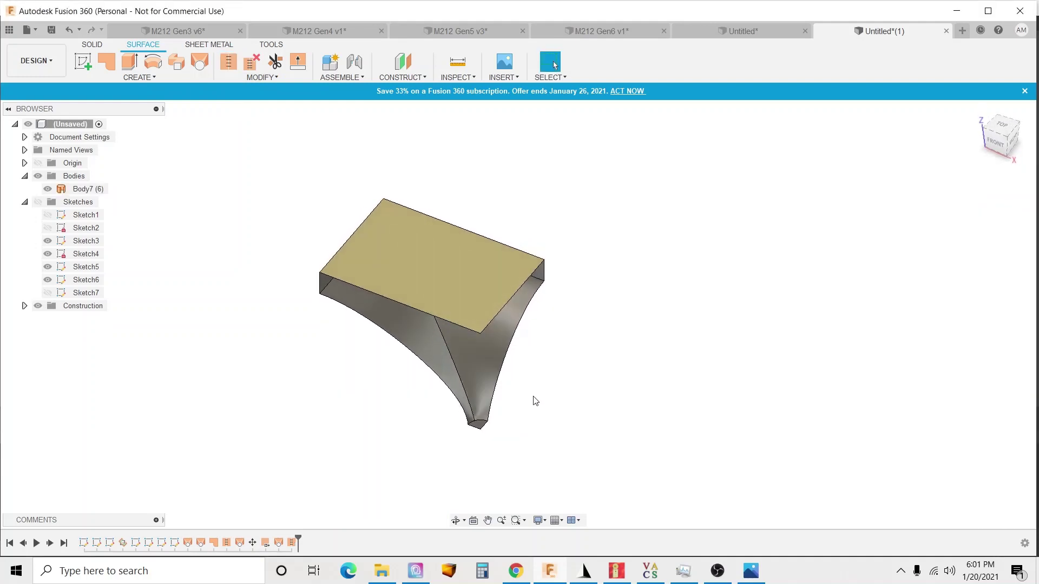
{"action": "left_click", "coordinate": [586, 573]}
{"action": "left_click", "coordinate": [616, 572]}
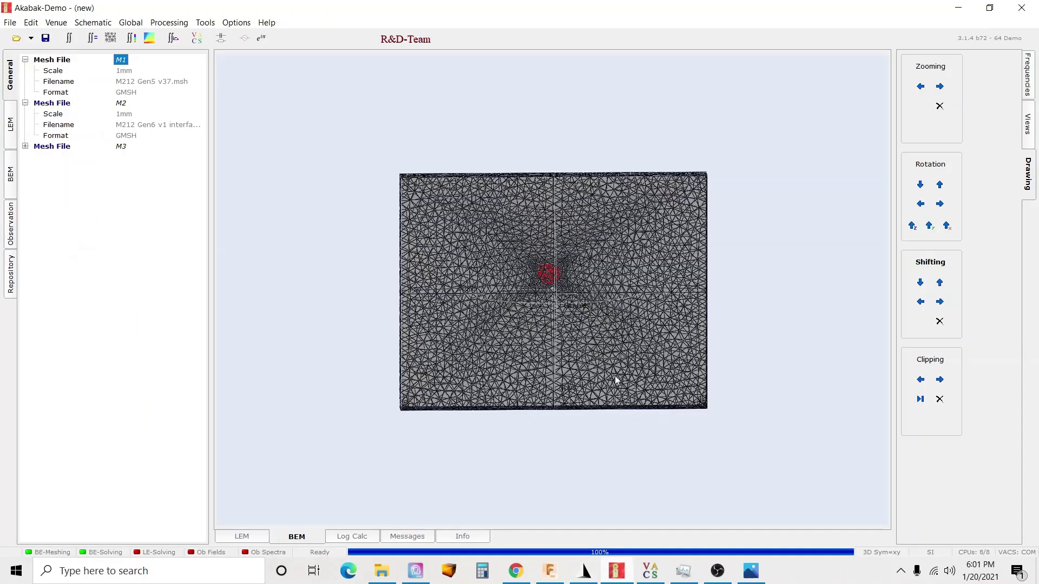
{"action": "left_click_drag", "start_coordinate": [638, 297], "coordinate": [600, 307]}
{"action": "left_click", "coordinate": [650, 571]}
{"action": "left_click_drag", "start_coordinate": [357, 82], "coordinate": [400, 80]}
Step: Back in the design, open Sketch1 for editing and view it edge-on
{"action": "left_click", "coordinate": [549, 574]}
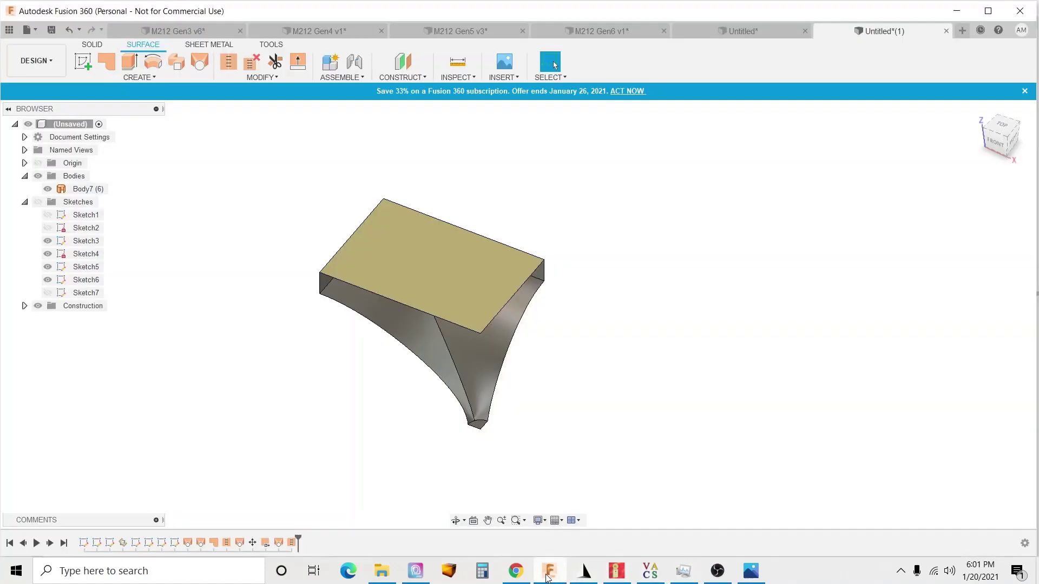
{"action": "middle_click_drag", "start_coordinate": [507, 399], "coordinate": [479, 387], "text": "shift"}
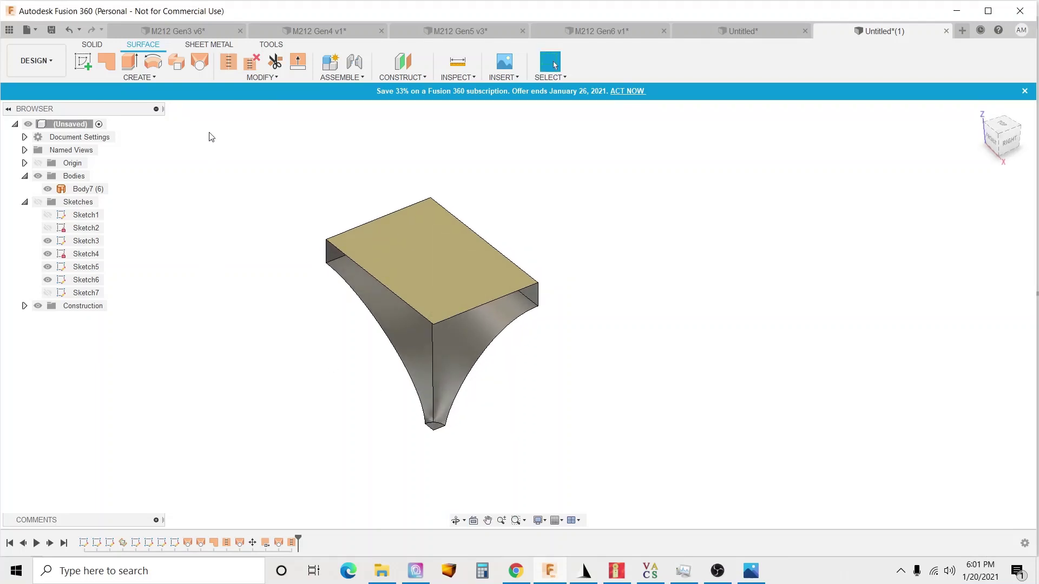
{"action": "double_click", "coordinate": [90, 220]}
{"action": "mouse_move", "coordinate": [569, 348]}
{"action": "middle_mouse_down", "text": "shift"}
{"action": "mouse_move", "coordinate": [529, 347]}
{"action": "mouse_move", "coordinate": [520, 319]}
{"action": "middle_mouse_up", "text": "shift"}
Step: Move Sketch1's right-hand profile by -2 in and finish the sketch
{"action": "mouse_move", "coordinate": [482, 198]}
{"action": "left_mouse_down"}
{"action": "mouse_move", "coordinate": [622, 492]}
{"action": "mouse_move", "coordinate": [656, 508]}
{"action": "left_mouse_up"}
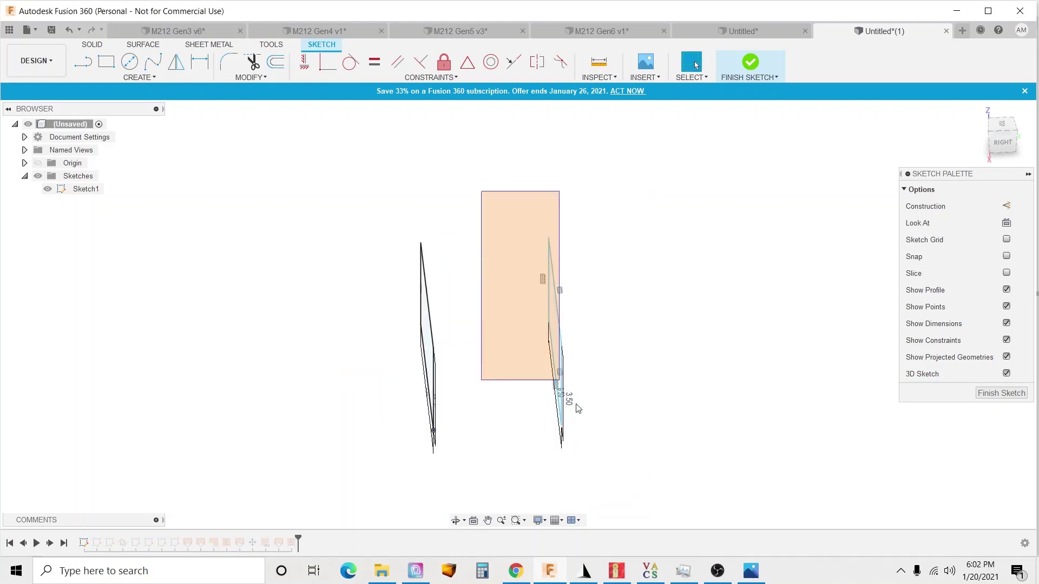
{"action": "left_click_drag", "start_coordinate": [600, 439], "coordinate": [556, 403]}
{"action": "left_click", "coordinate": [264, 79]}
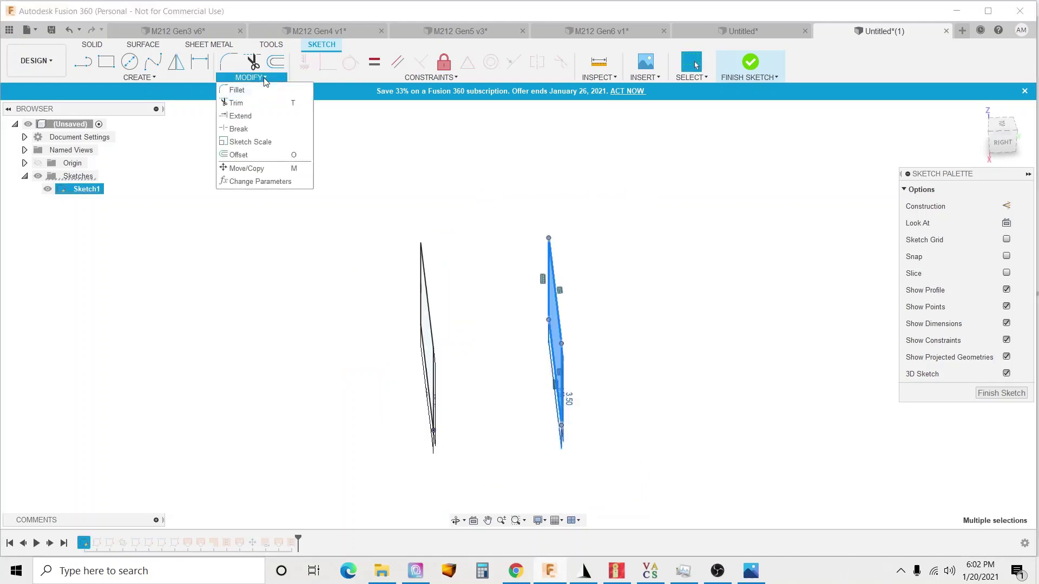
{"action": "left_click", "coordinate": [271, 167]}
{"action": "left_click", "coordinate": [593, 342]}
{"action": "type", "text": "-2"}
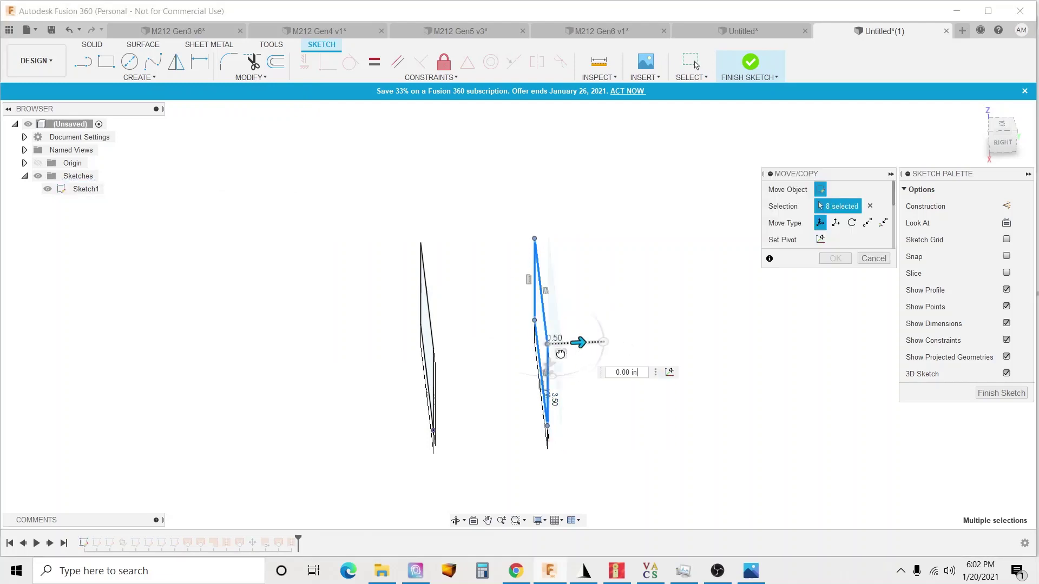
{"action": "left_click", "coordinate": [829, 258]}
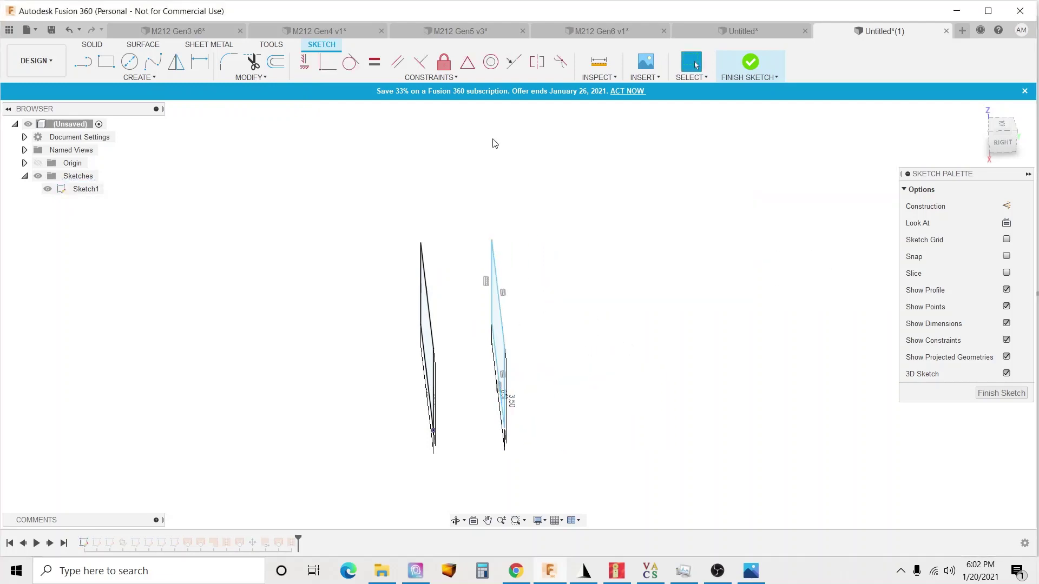
{"action": "left_click", "coordinate": [753, 63]}
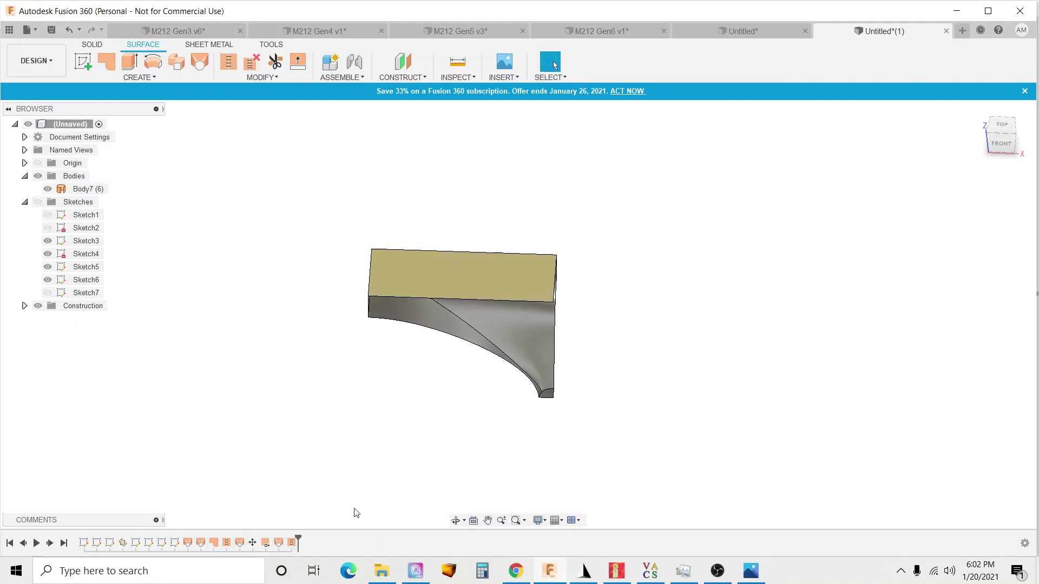
{"action": "mouse_move", "coordinate": [637, 400]}
{"action": "middle_mouse_down", "text": "shift"}
{"action": "mouse_move", "coordinate": [571, 378]}
{"action": "mouse_move", "coordinate": [547, 352]}
{"action": "mouse_move", "coordinate": [577, 367]}
{"action": "mouse_move", "coordinate": [640, 444]}
{"action": "mouse_move", "coordinate": [638, 399]}
{"action": "mouse_move", "coordinate": [725, 362]}
{"action": "mouse_move", "coordinate": [687, 360]}
{"action": "mouse_move", "coordinate": [592, 404]}
{"action": "mouse_move", "coordinate": [626, 420]}
{"action": "mouse_move", "coordinate": [641, 390]}
{"action": "mouse_move", "coordinate": [628, 407]}
{"action": "middle_mouse_up", "text": "shift"}
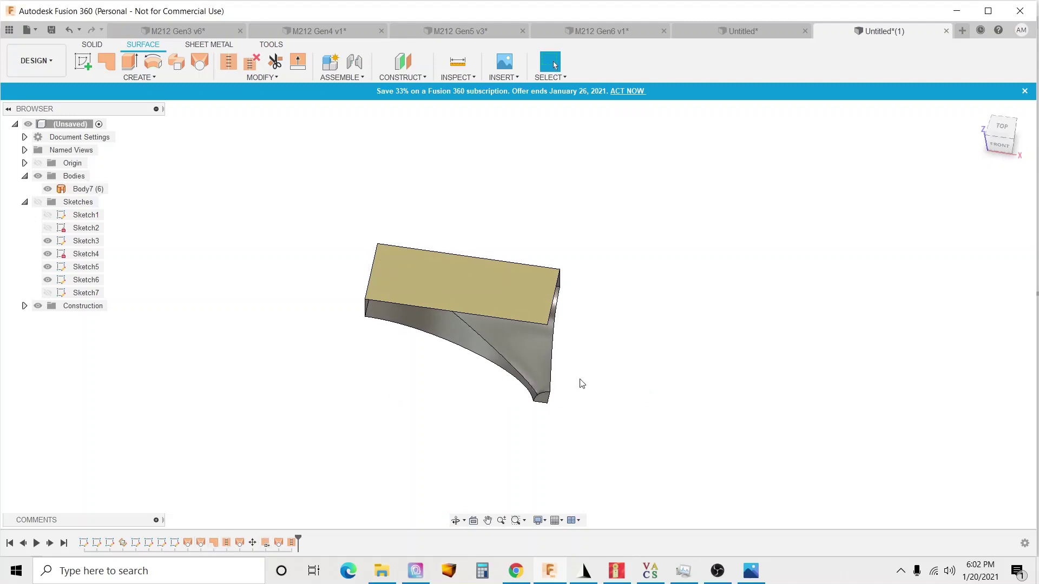
{"action": "scroll", "coordinate": [582, 403], "scroll_direction": "up", "scroll_amount": 3}
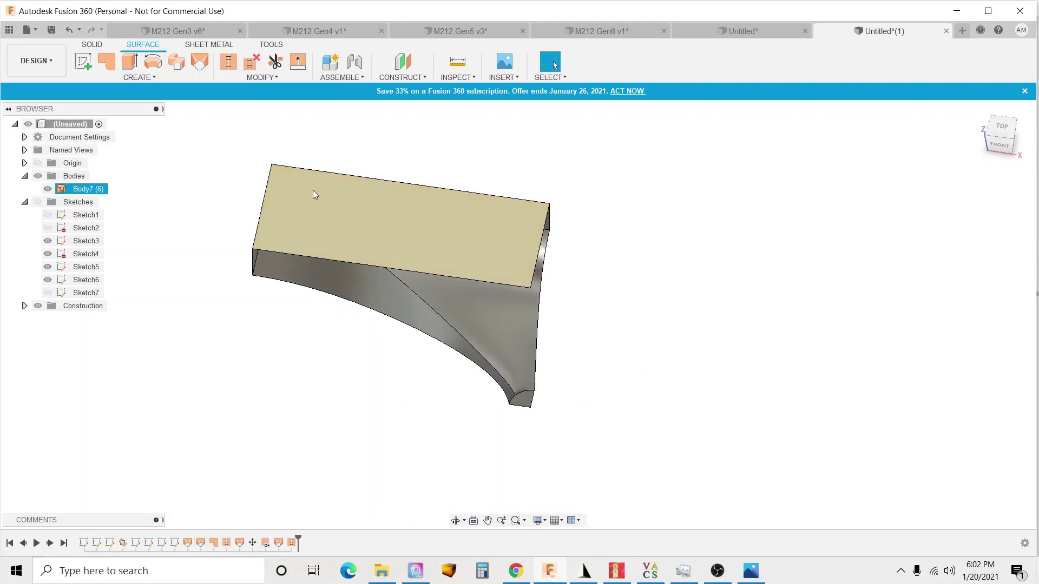
{"action": "scroll", "coordinate": [312, 190], "scroll_direction": "down", "scroll_amount": 3}
{"action": "scroll", "coordinate": [534, 258], "scroll_direction": "up", "scroll_amount": 1}
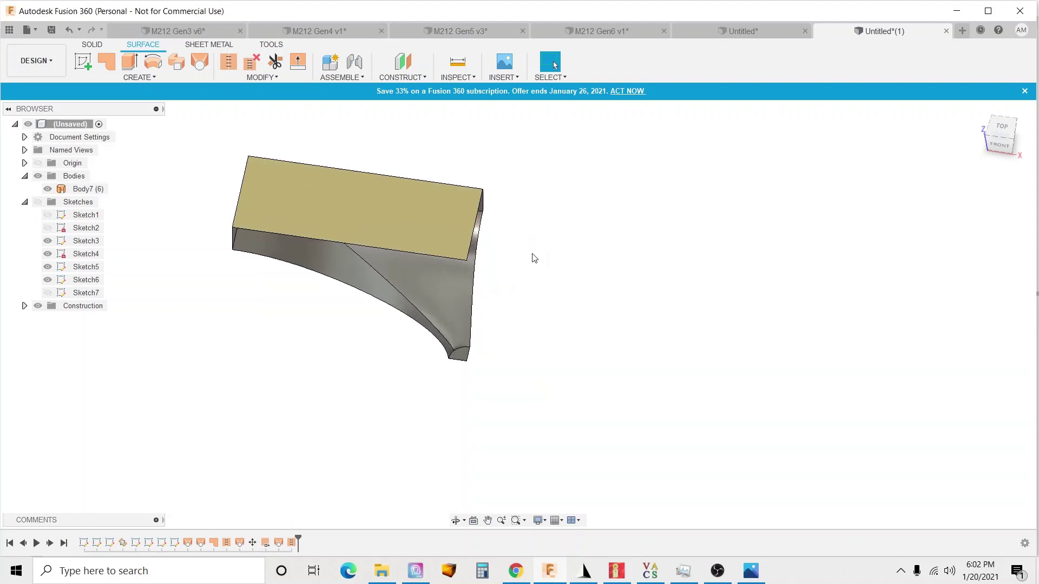
{"action": "middle_click_drag", "start_coordinate": [529, 275], "coordinate": [469, 226], "text": "shift"}
{"action": "scroll", "coordinate": [530, 256], "scroll_direction": "down", "scroll_amount": 1}
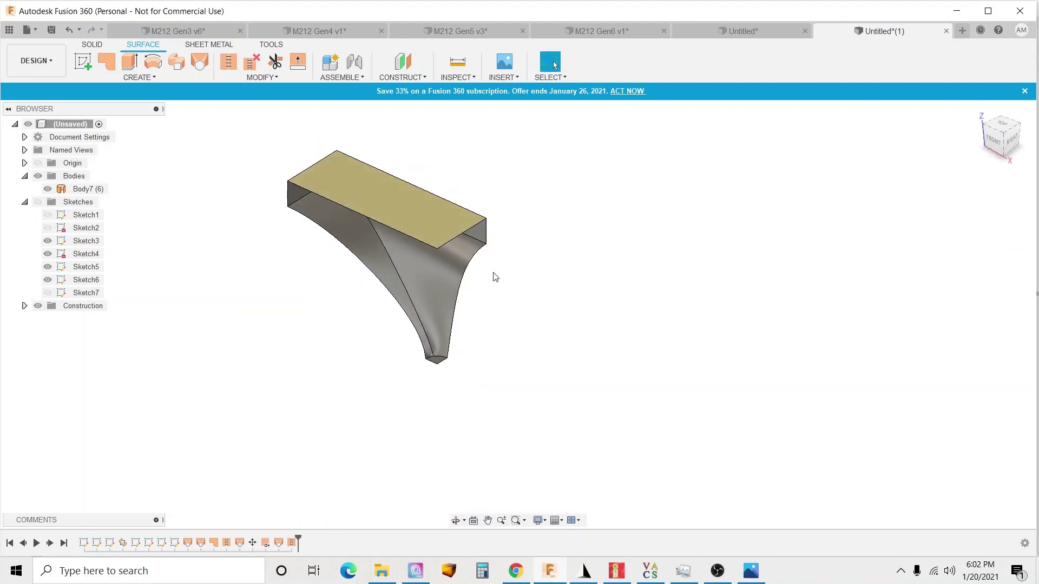
{"action": "middle_click_drag", "start_coordinate": [475, 320], "coordinate": [487, 343], "text": "shift"}
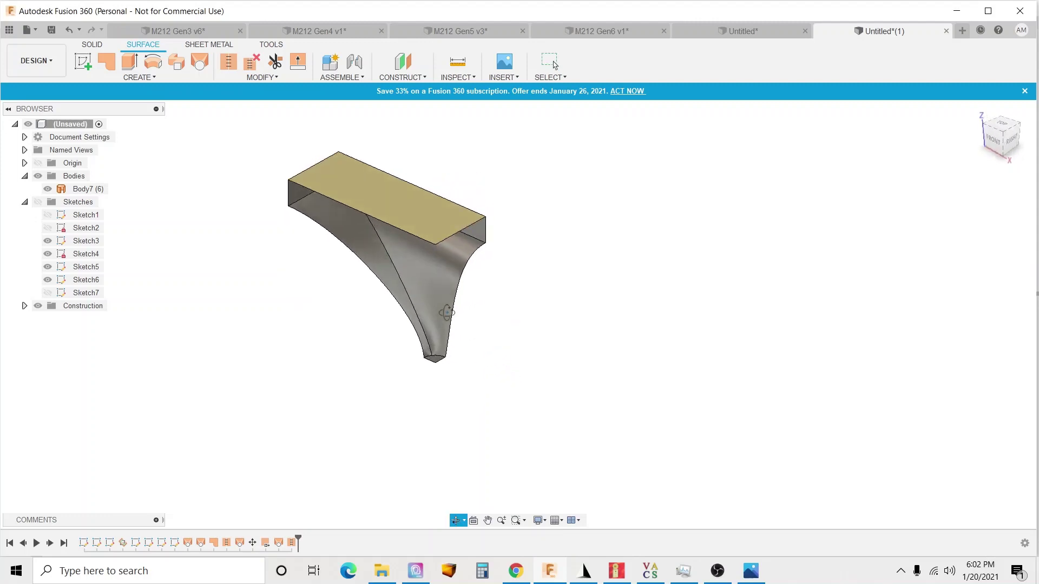